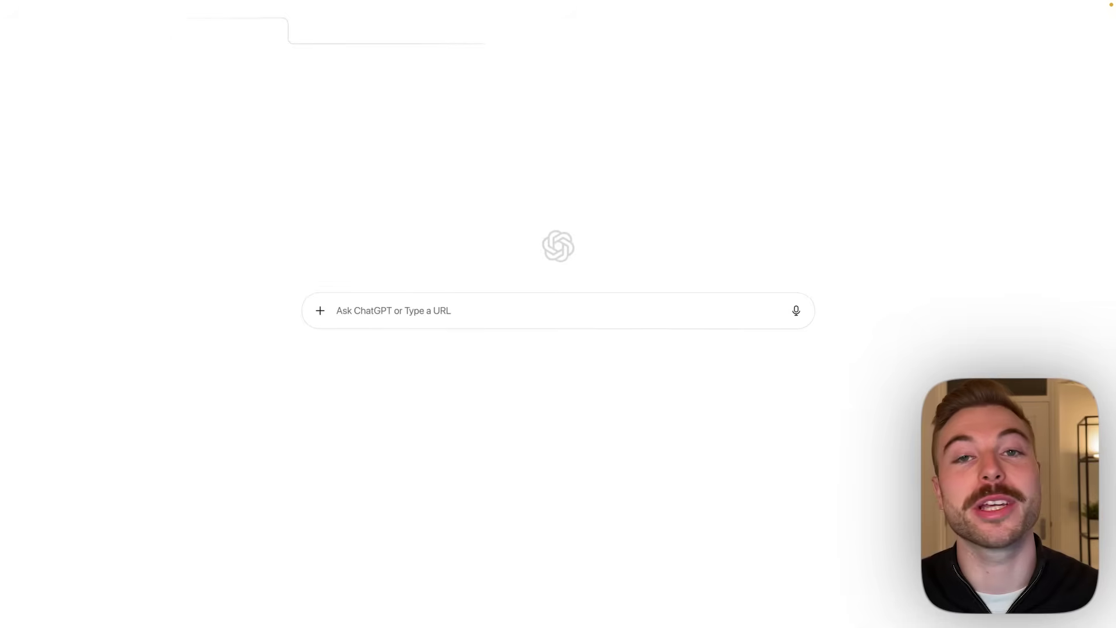
- Load vrbo.com, then send ChatGPT a beach-trip shopping request for Instacart
type("vrbo.com")
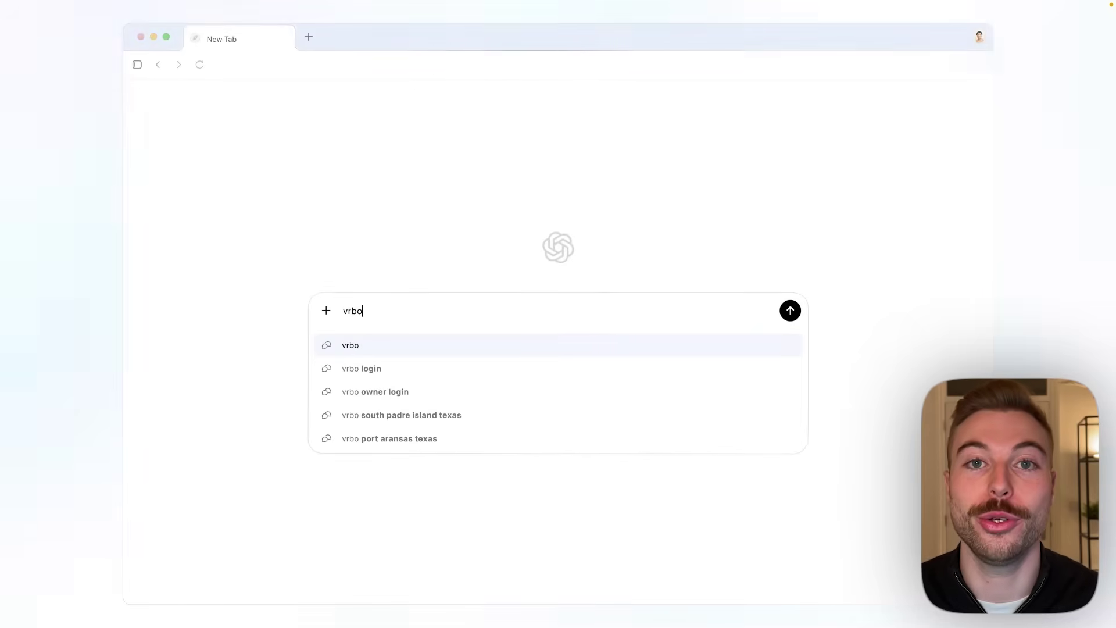
key("Return")
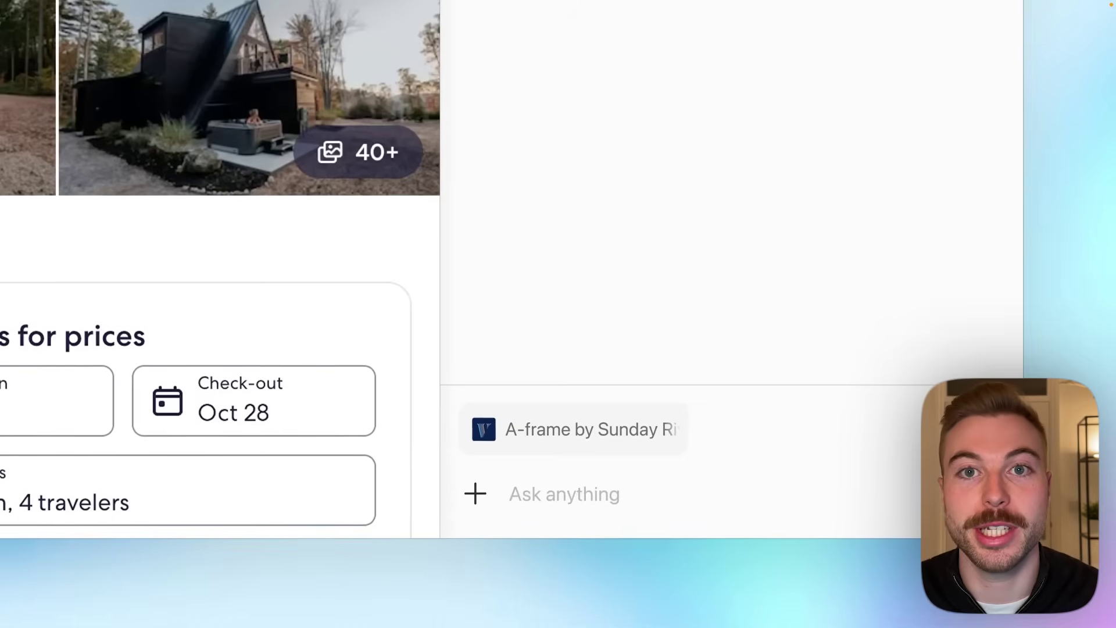
type("Are ther")
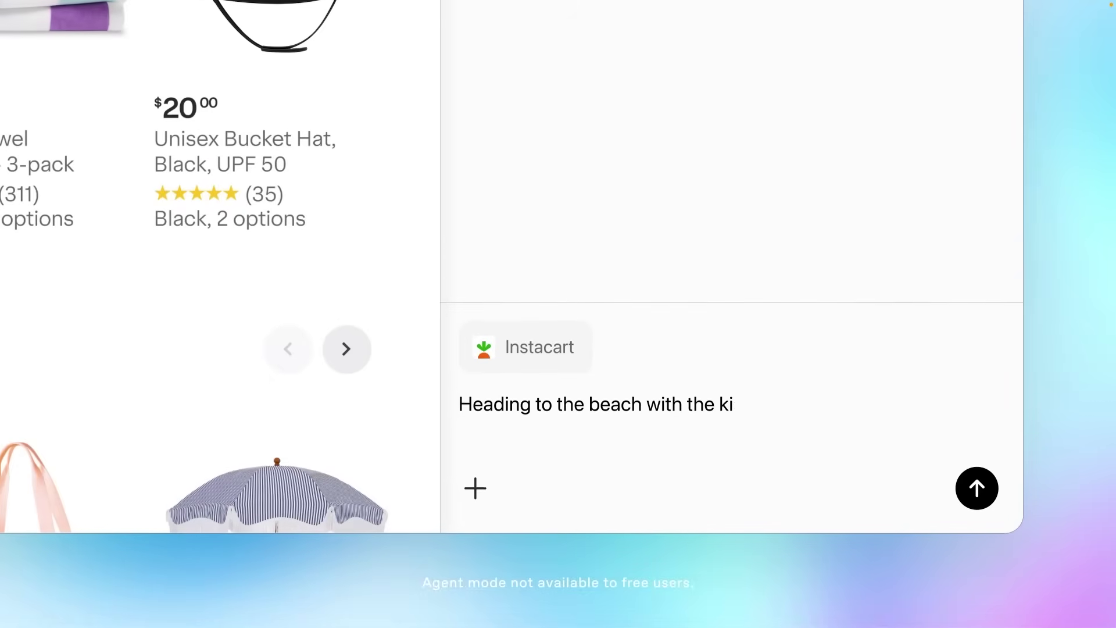
left_click(977, 488)
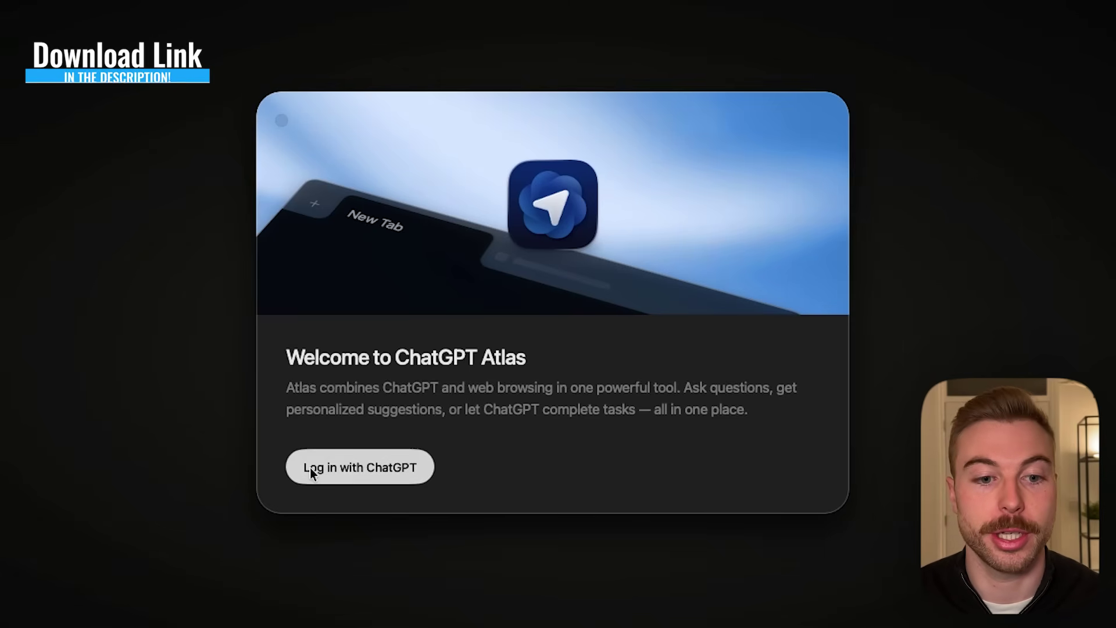
- Log in with ChatGPT and skip the import, memories, sidebar, cursor and default-browser setup pages
left_click(379, 469)
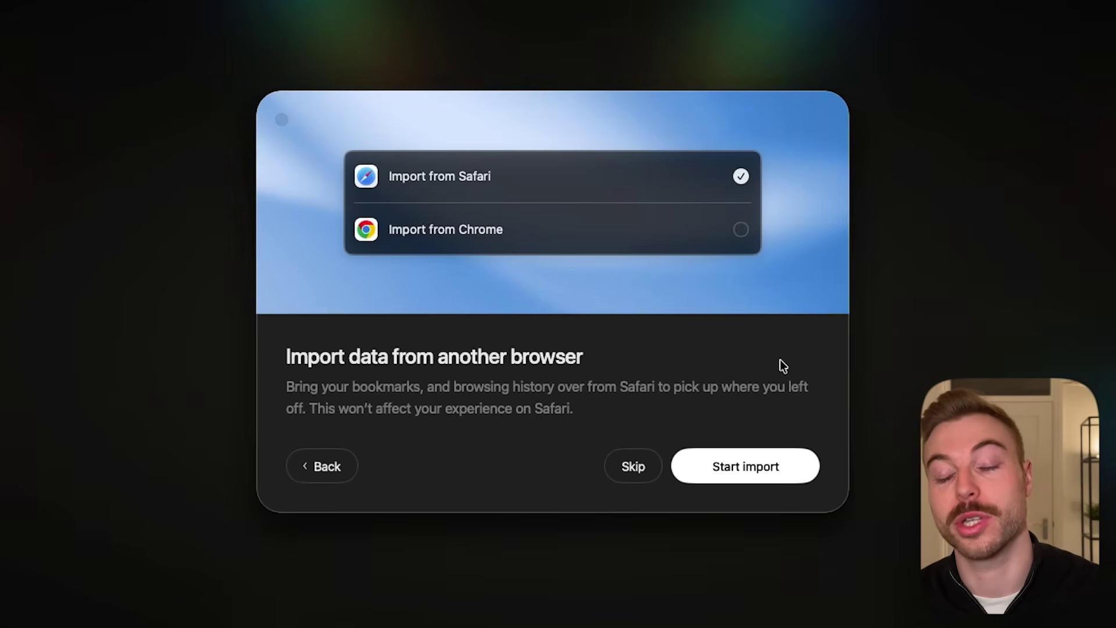
left_click(648, 470)
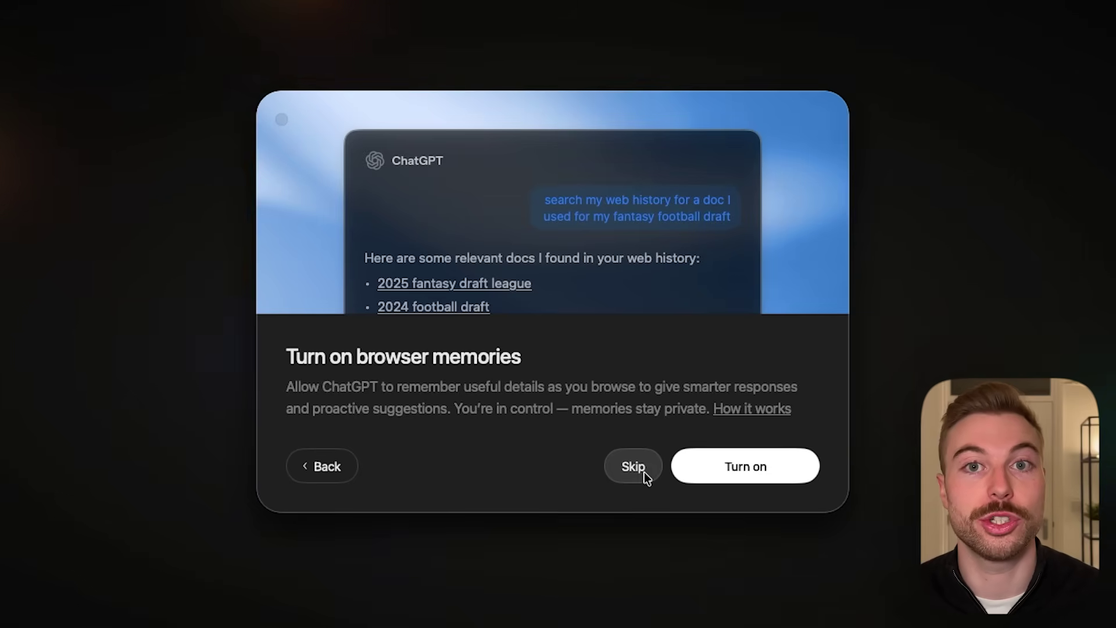
left_click(755, 468)
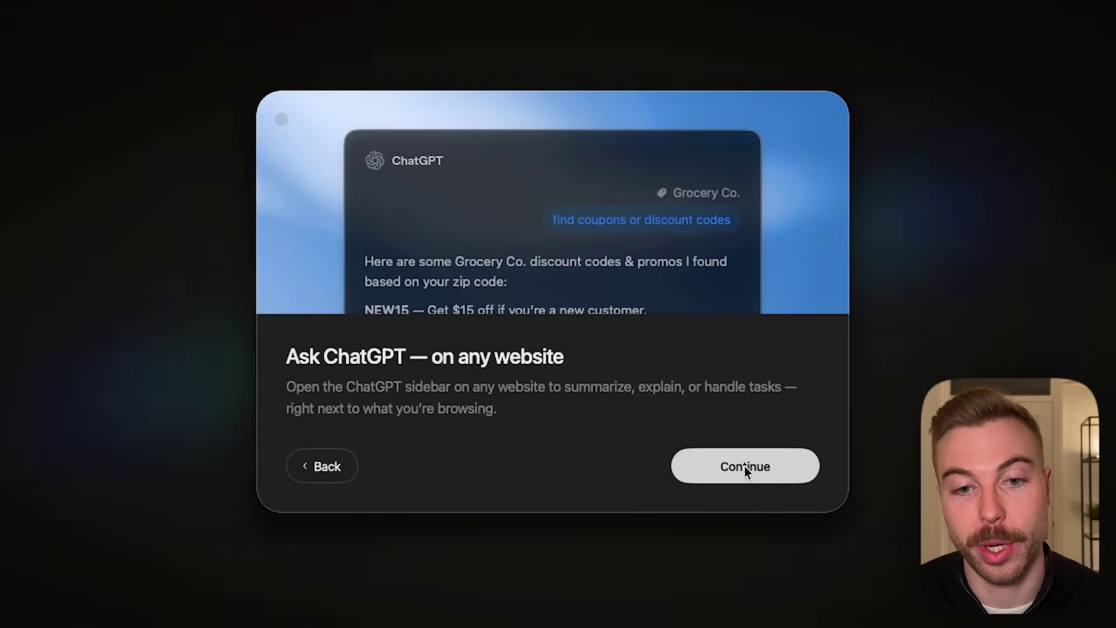
left_click(744, 465)
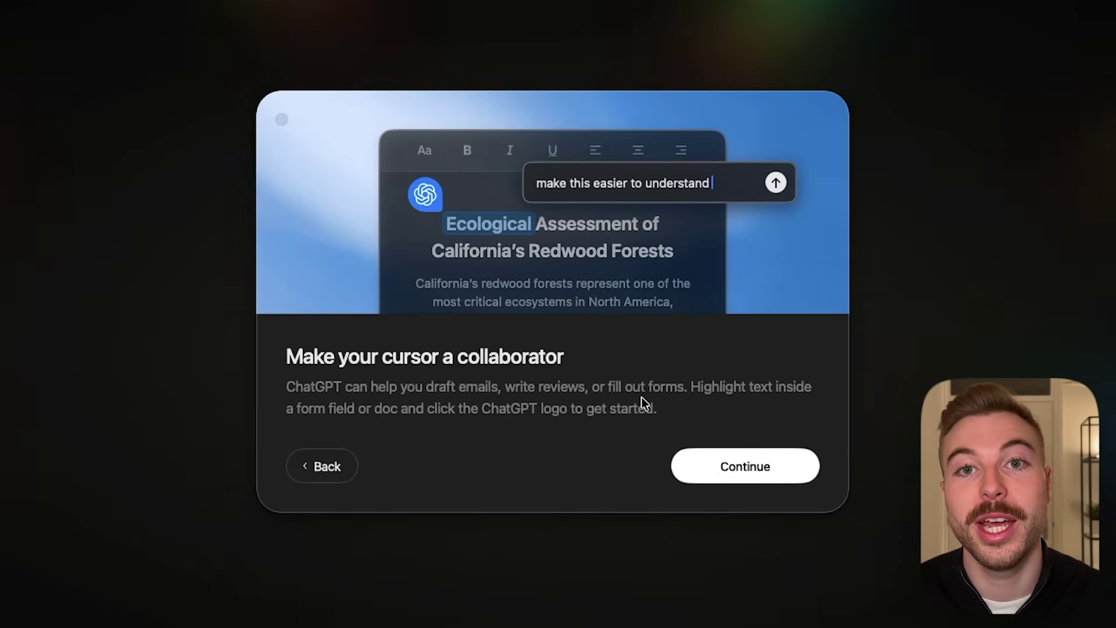
left_click(713, 457)
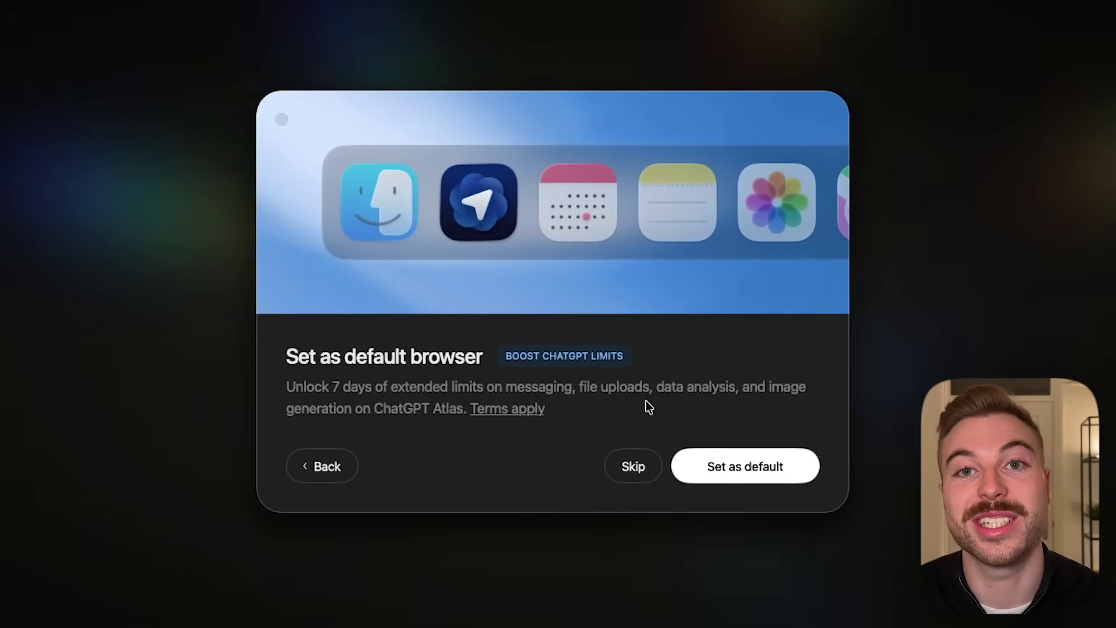
left_click(783, 465)
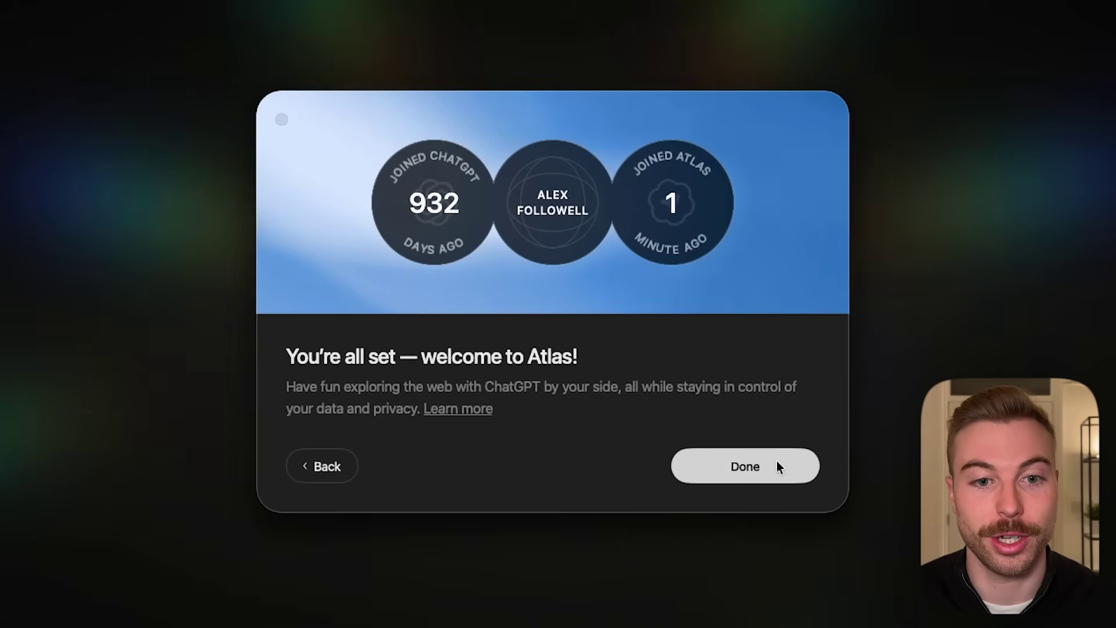
left_click(768, 465)
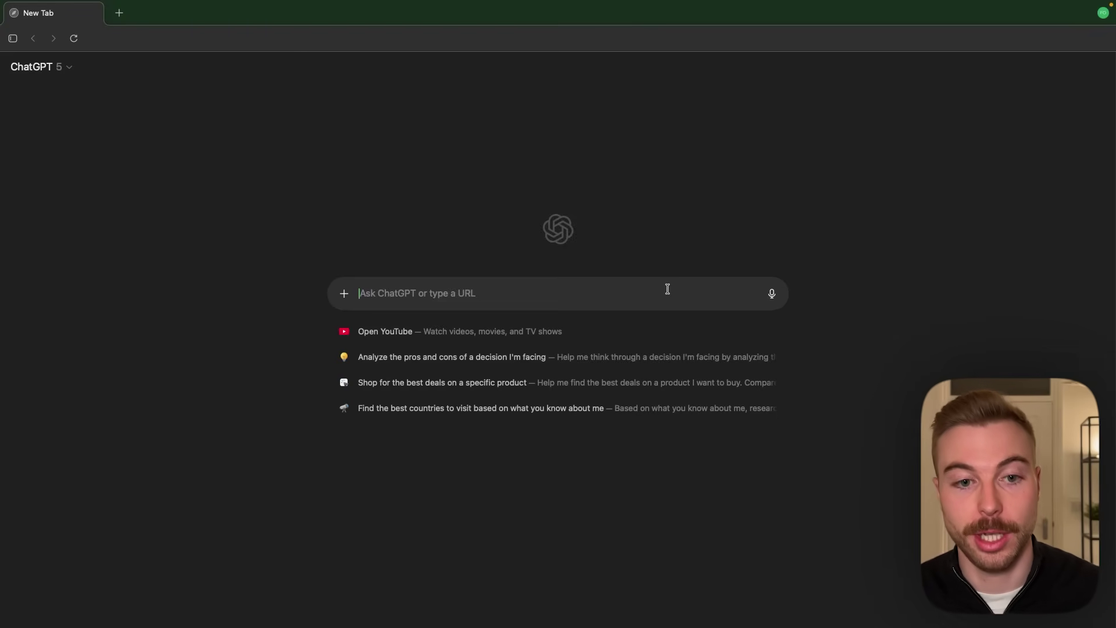
- Ask ChatGPT 'please tell me the latest release from open ai'
type("please tell me tha")
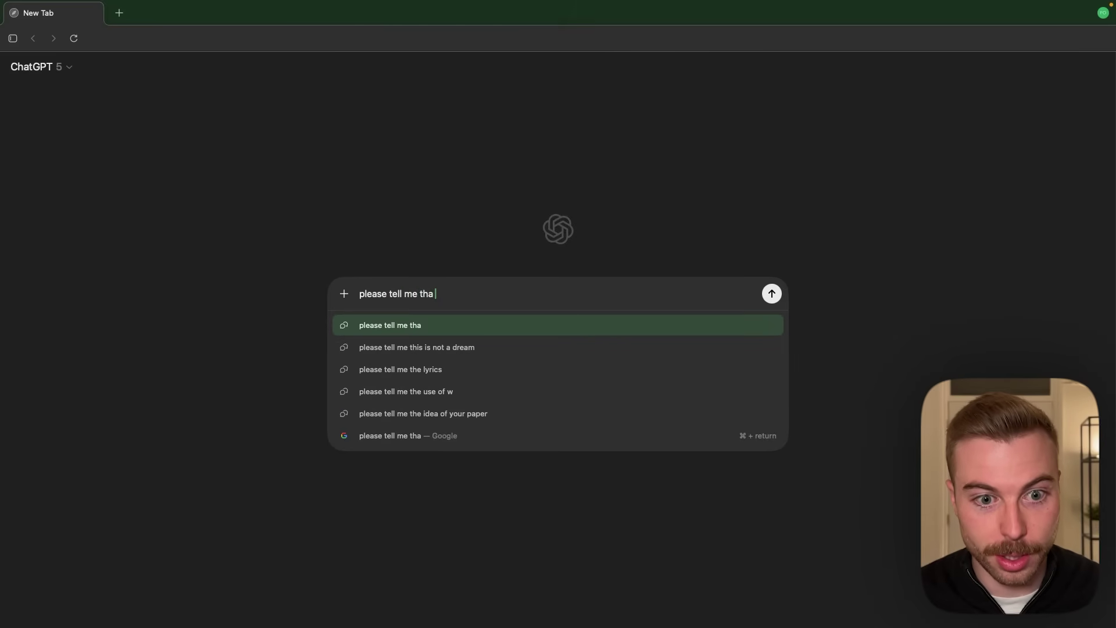
key("BackSpace")
type("e latest release from open ai")
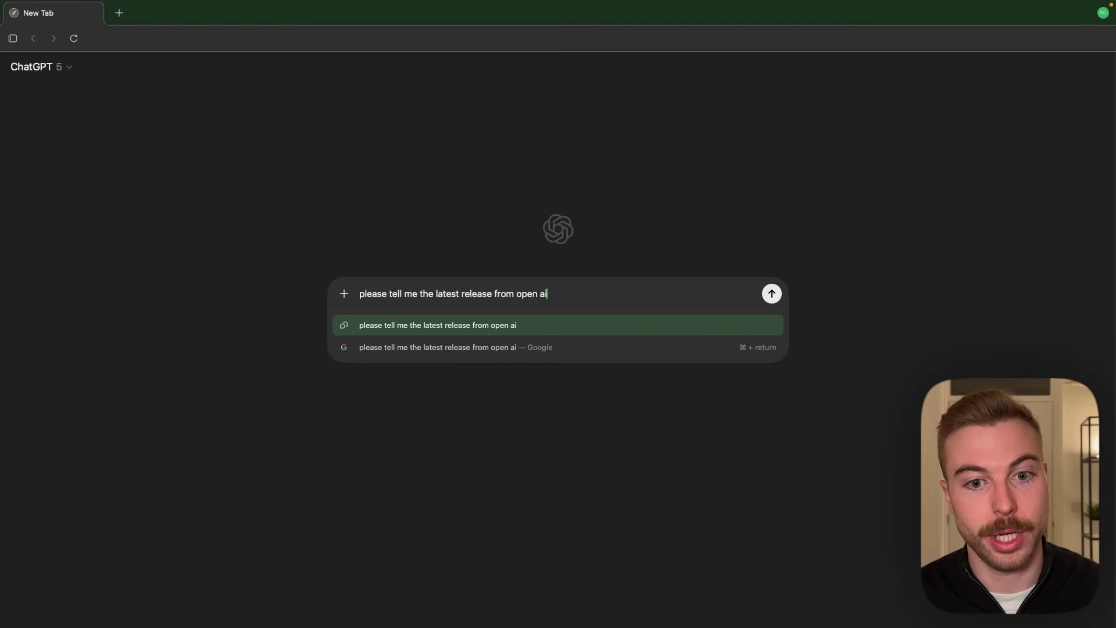
key("Return")
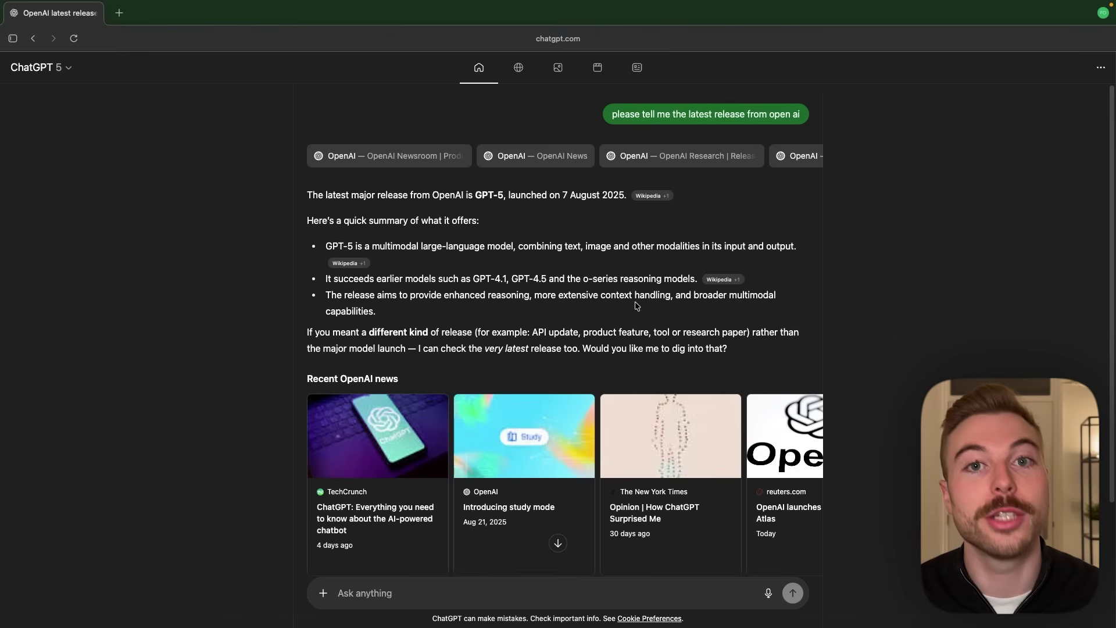
- Browse the web search results for the OpenAI release question
scroll(635, 305, "down", 3)
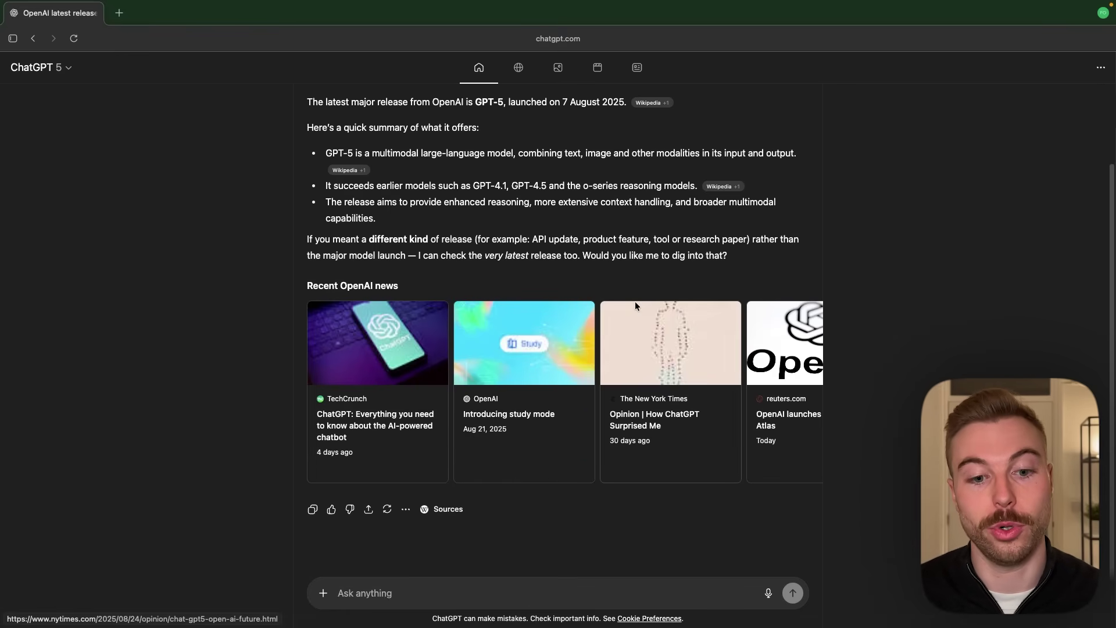
scroll(635, 305, "up", 3)
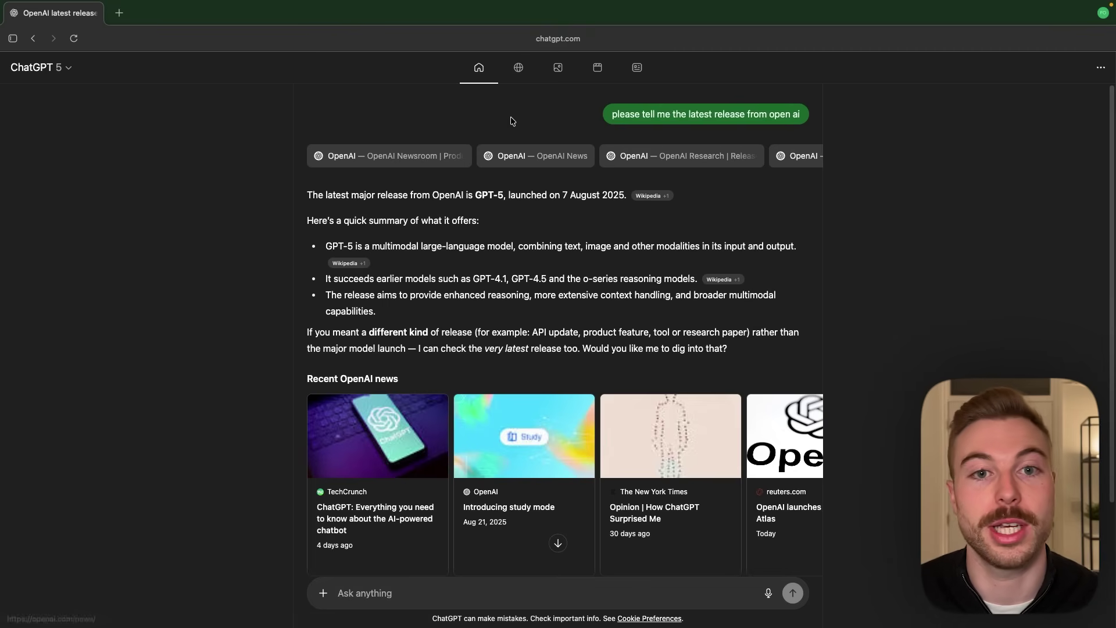
left_click(518, 68)
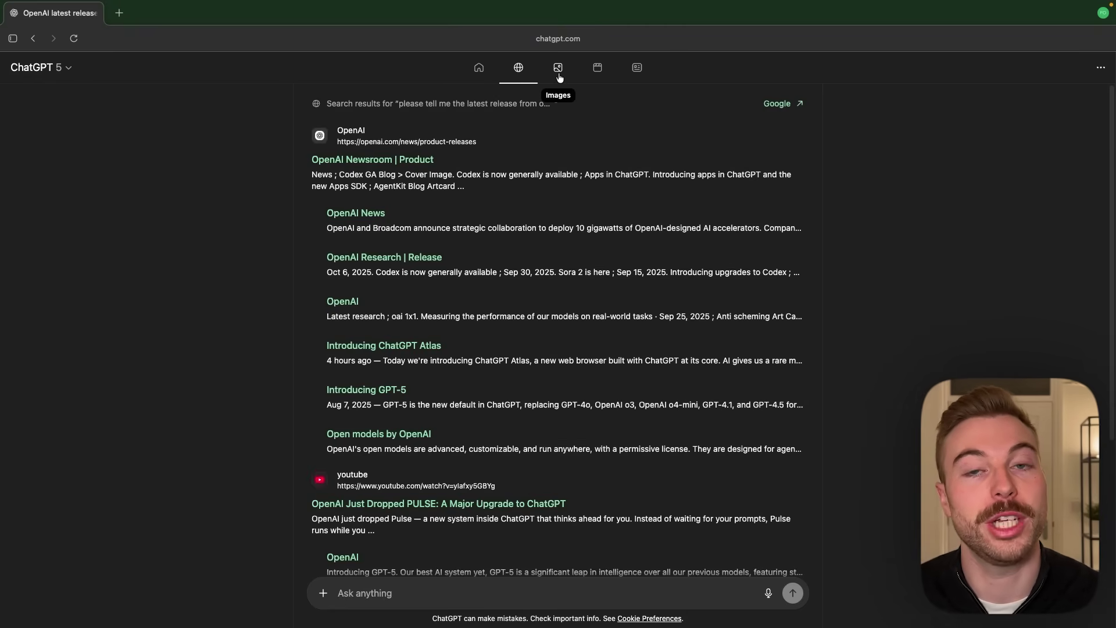
left_click(472, 77)
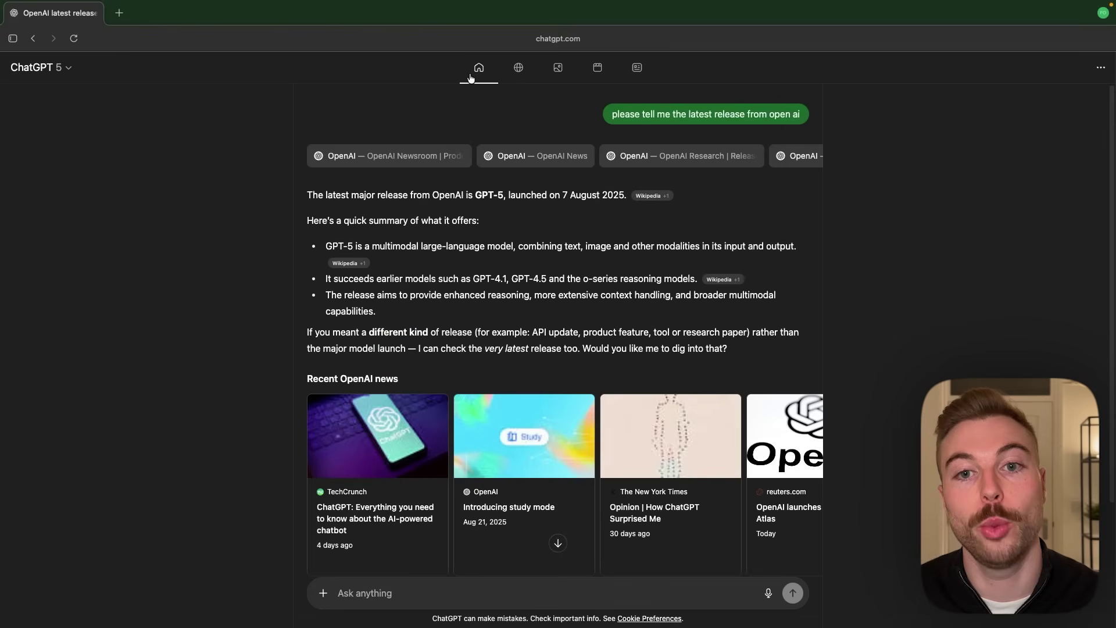
left_click(512, 77)
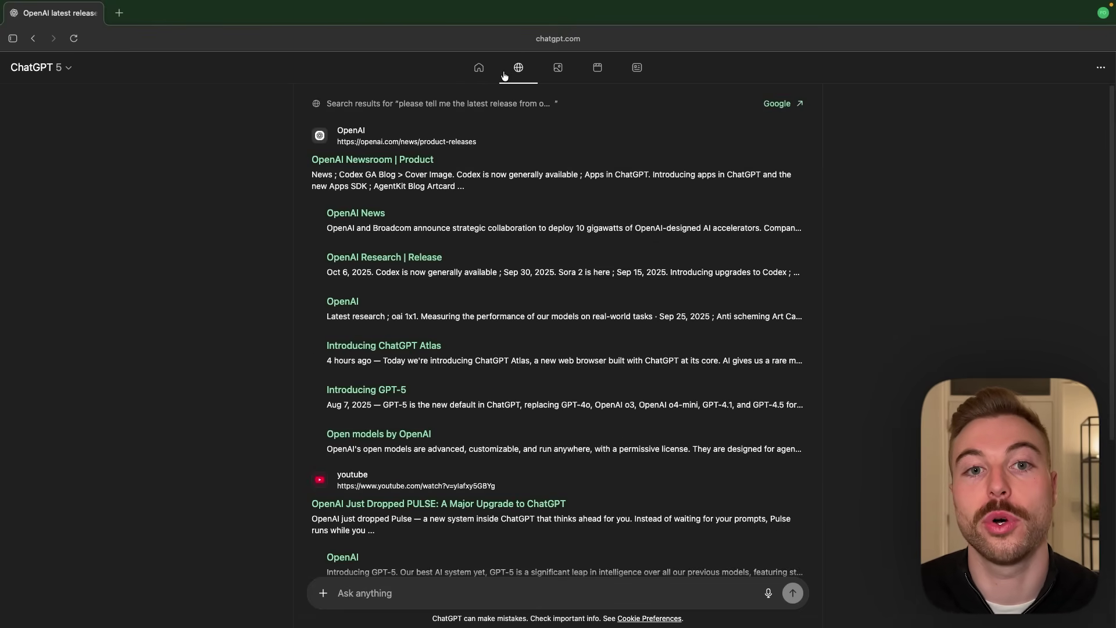
scroll(435, 283, "down", 4)
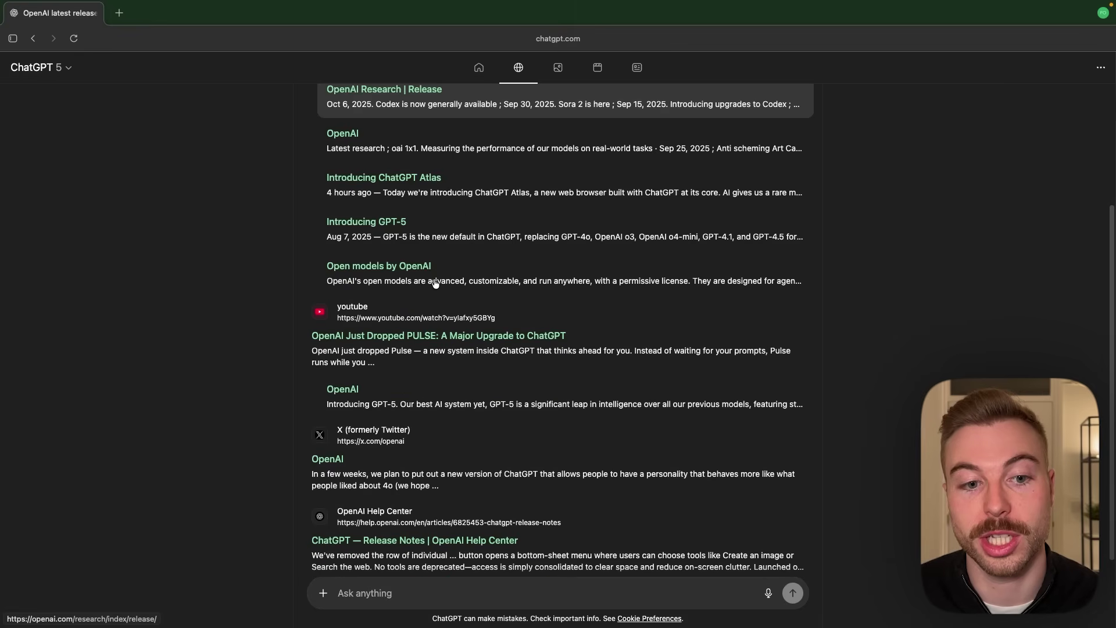
scroll(435, 284, "up", 4)
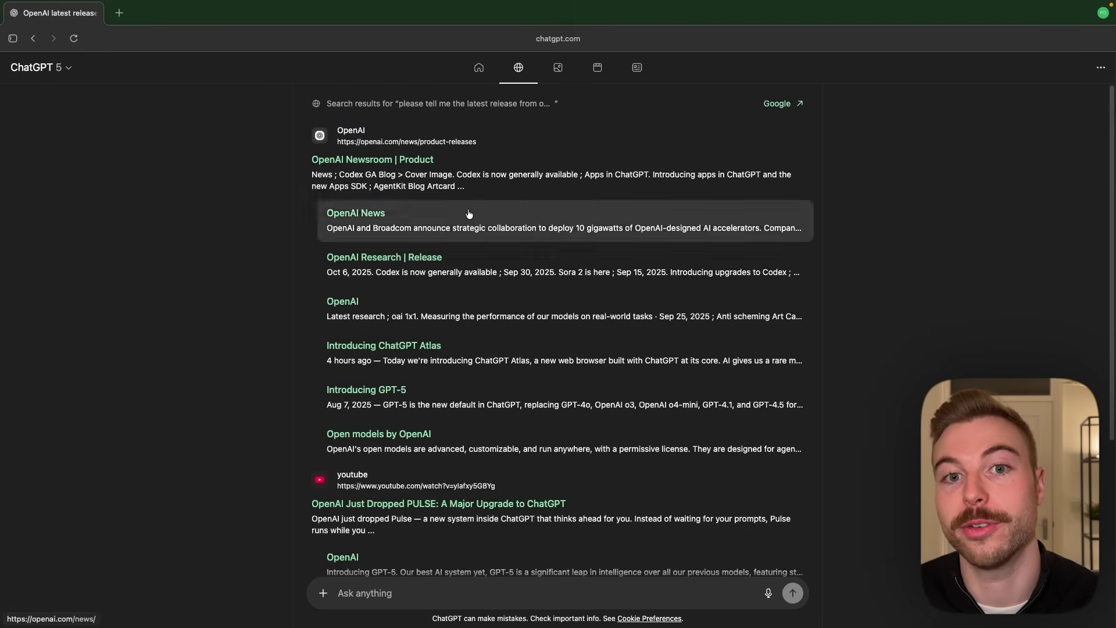
- Look through the image and video results, then scroll the news articles
left_click(559, 66)
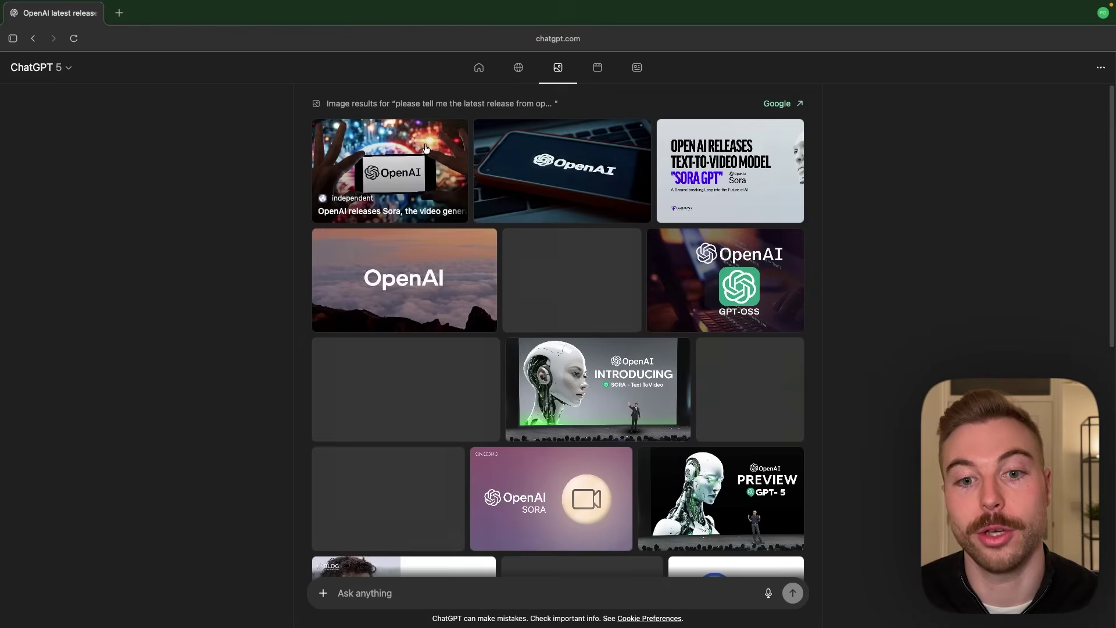
left_click(597, 73)
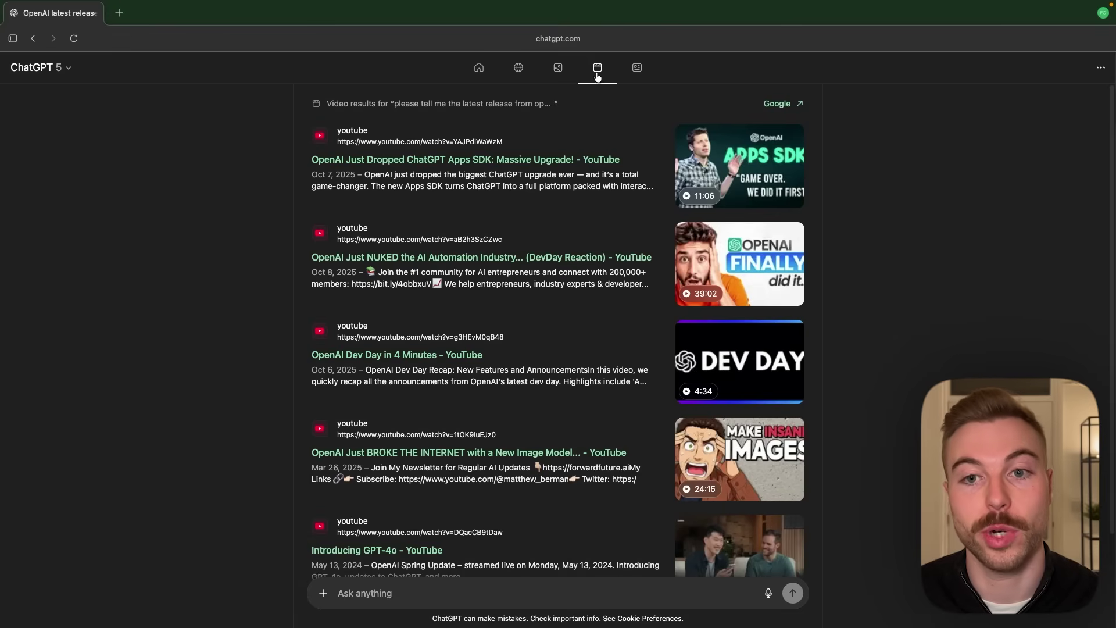
scroll(588, 258, "down", 2)
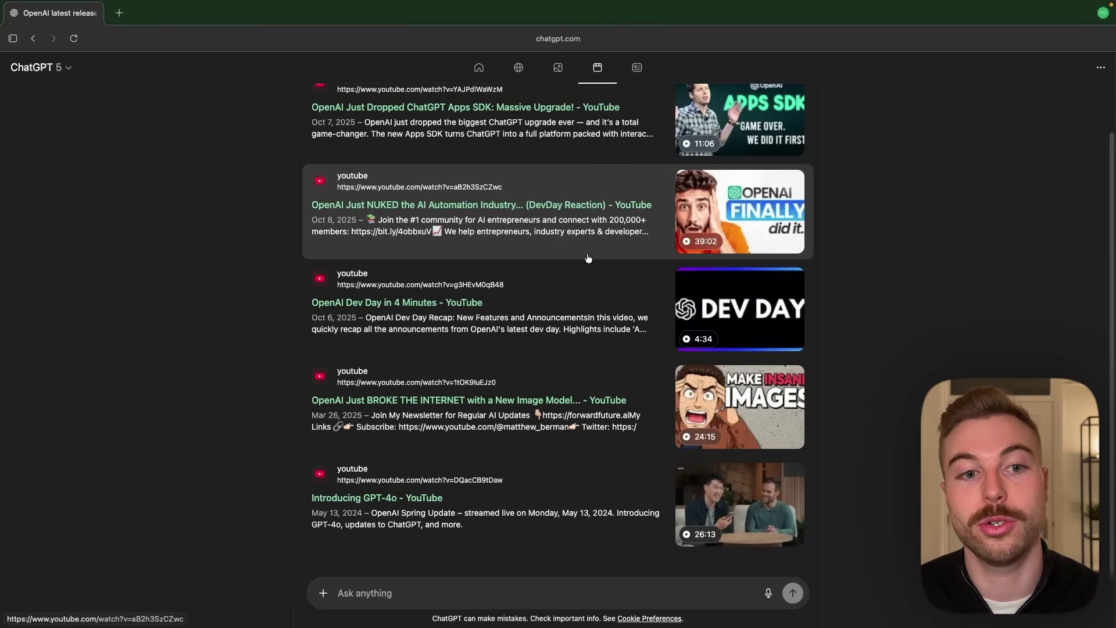
scroll(588, 259, "up", 2)
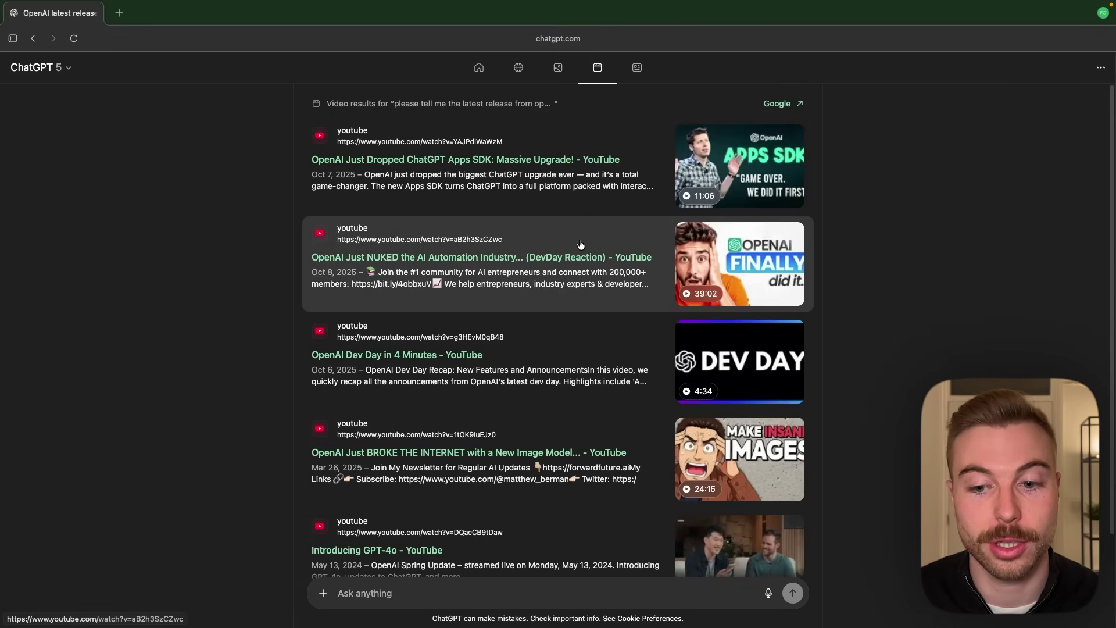
left_click(637, 69)
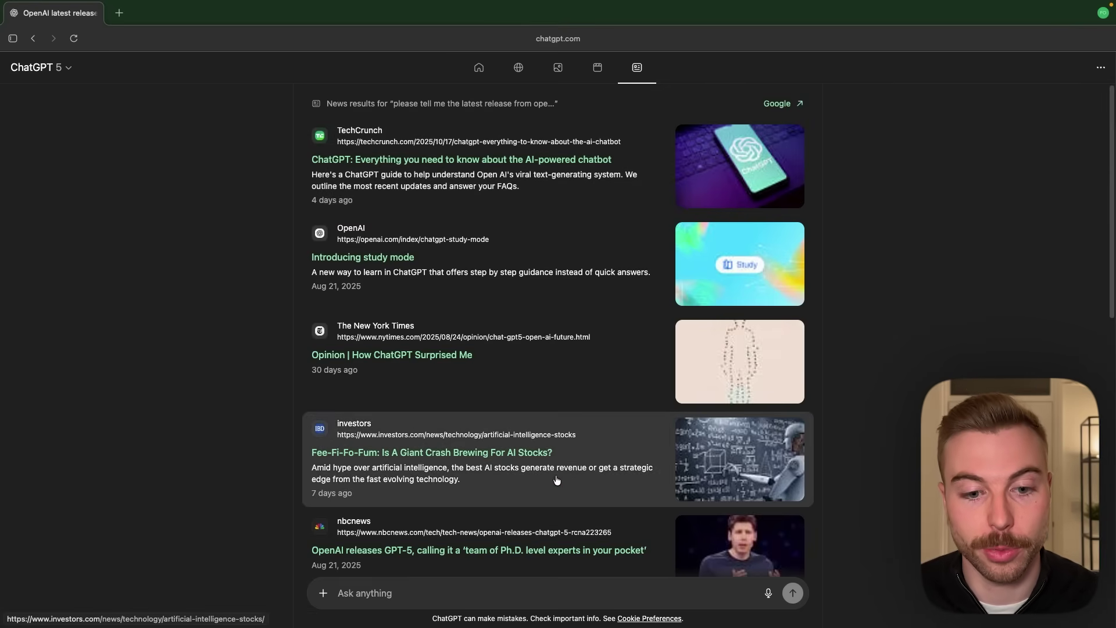
scroll(558, 479, "down", 8)
scroll(511, 256, "down", 5)
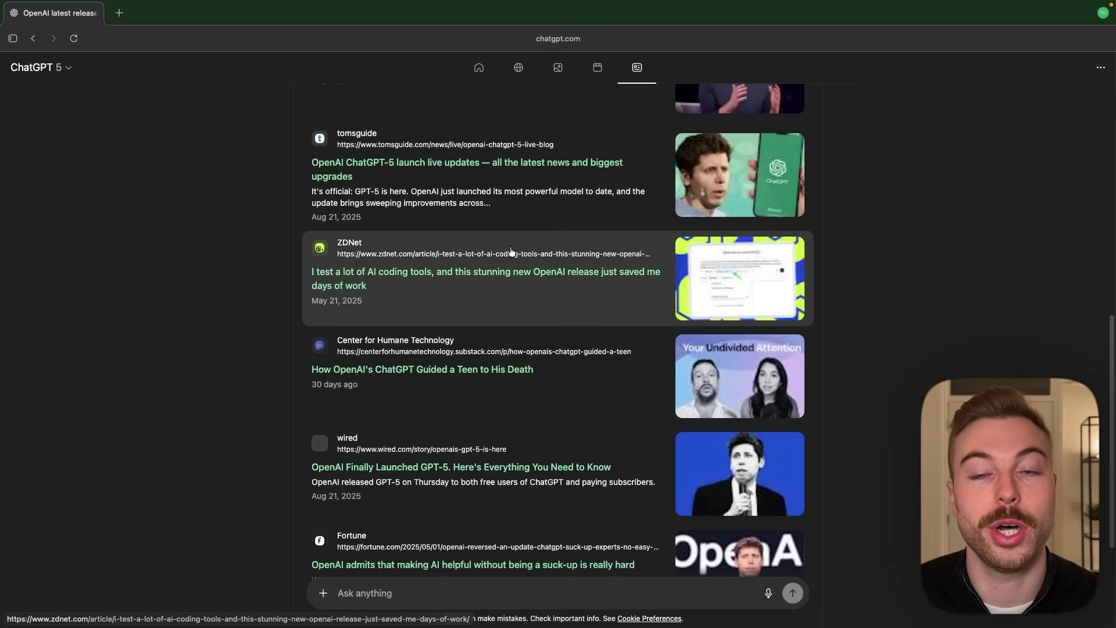
scroll(511, 251, "up", 10)
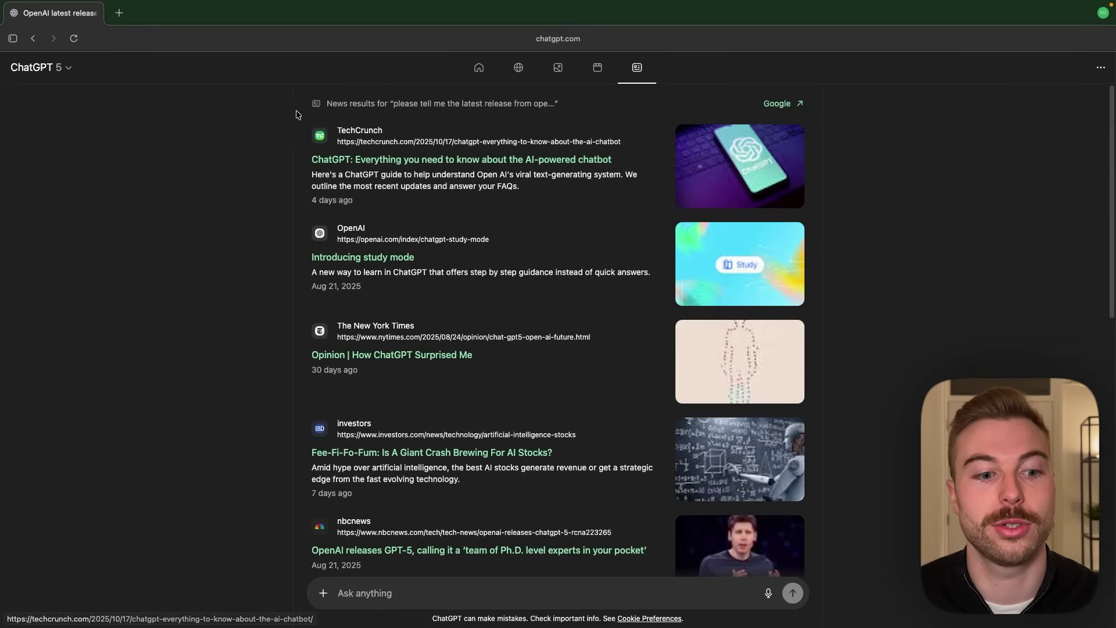
left_click(323, 594)
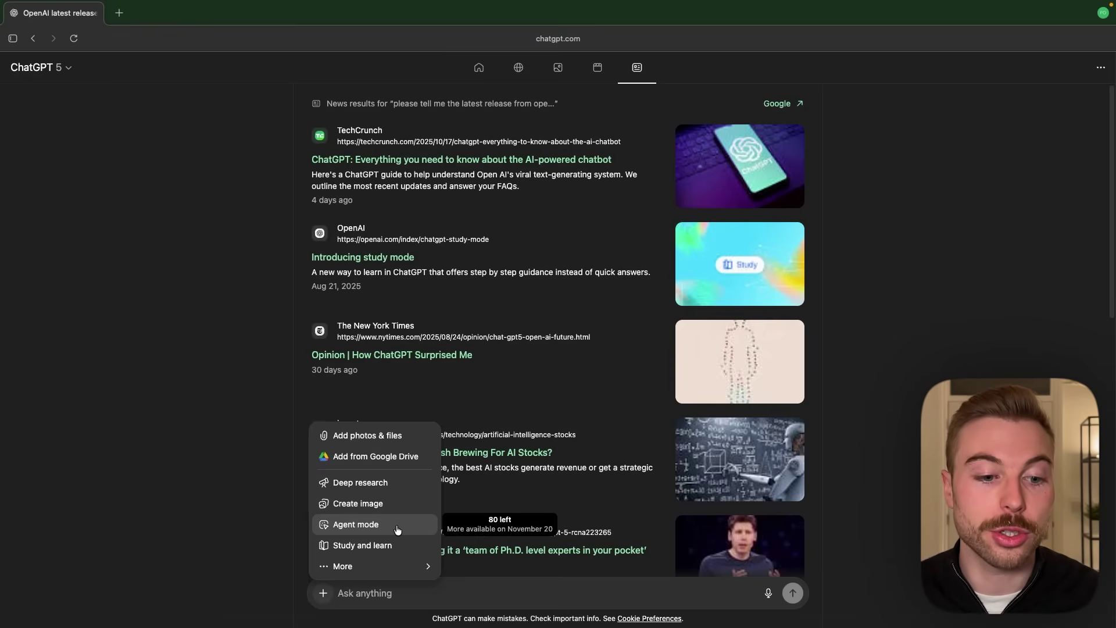
mouse_move(360, 568)
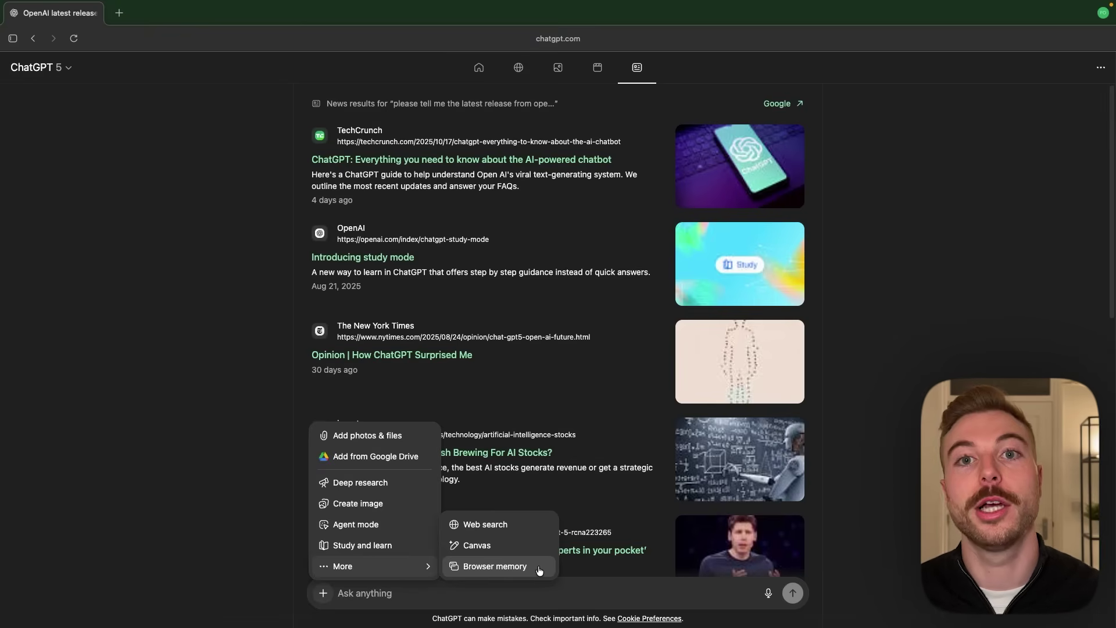
left_click(145, 471)
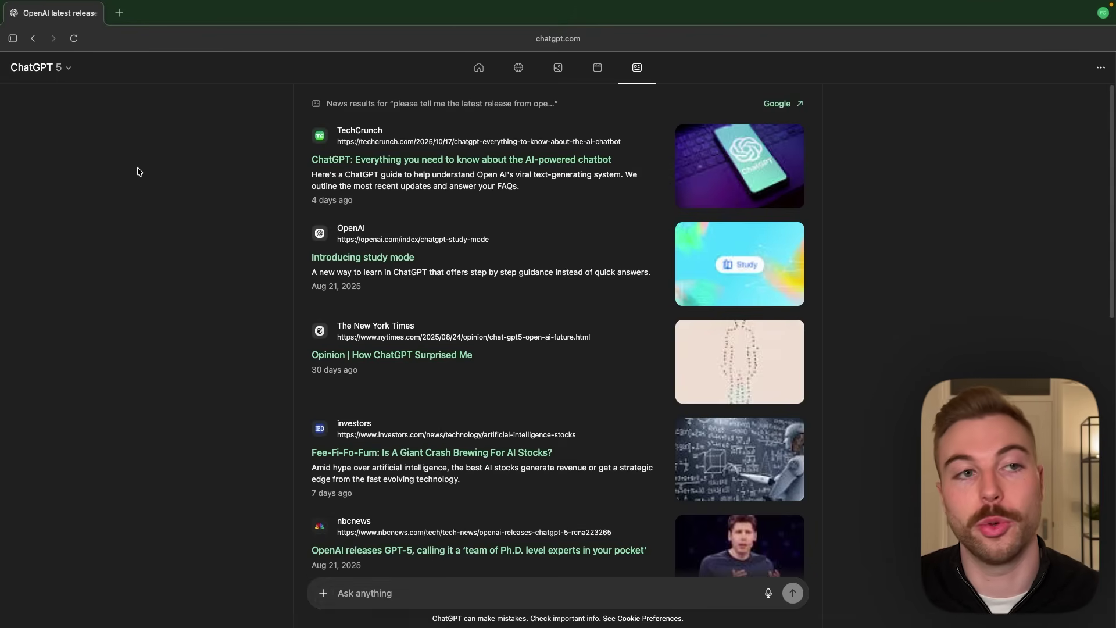
left_click(119, 13)
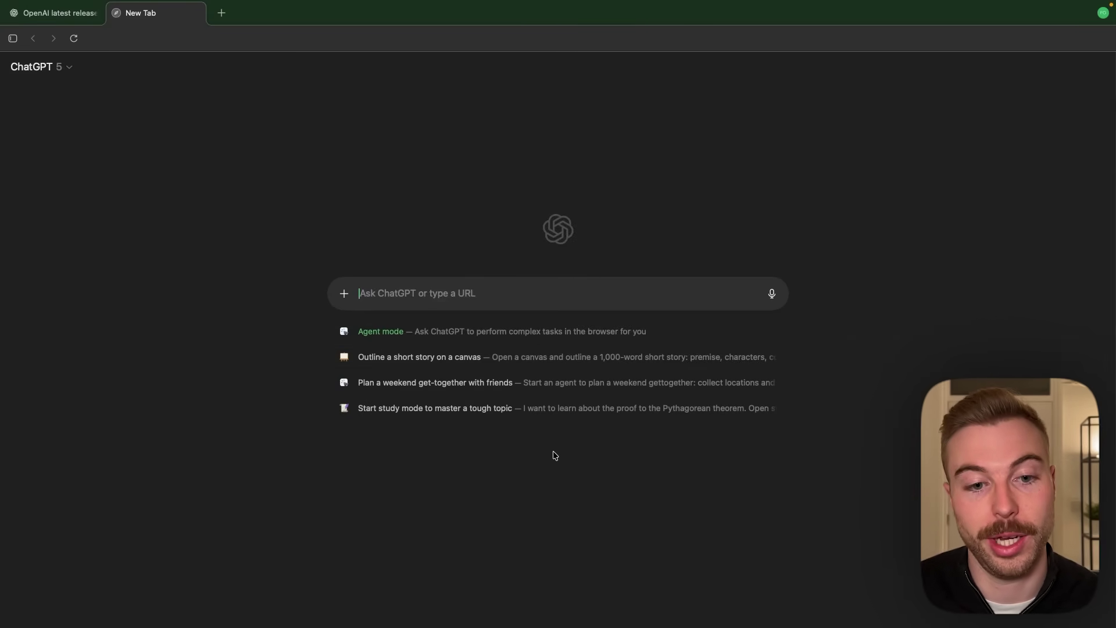
- Show the chat history sidebar, then collapse it and focus the new tab's prompt box
left_click(13, 39)
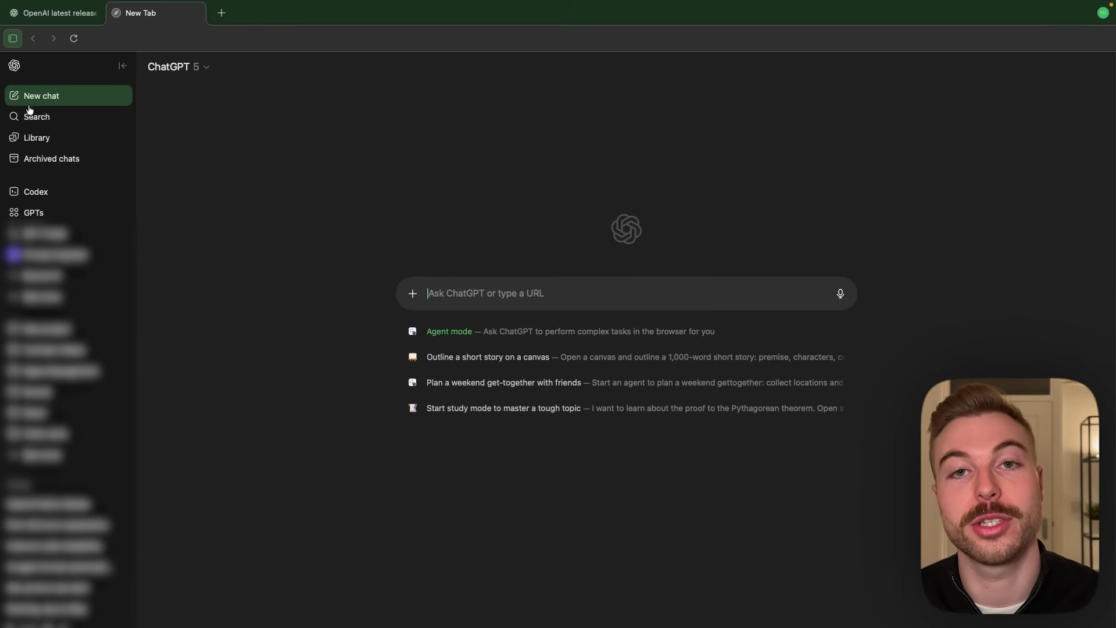
key("super+shift+s")
left_click(375, 291)
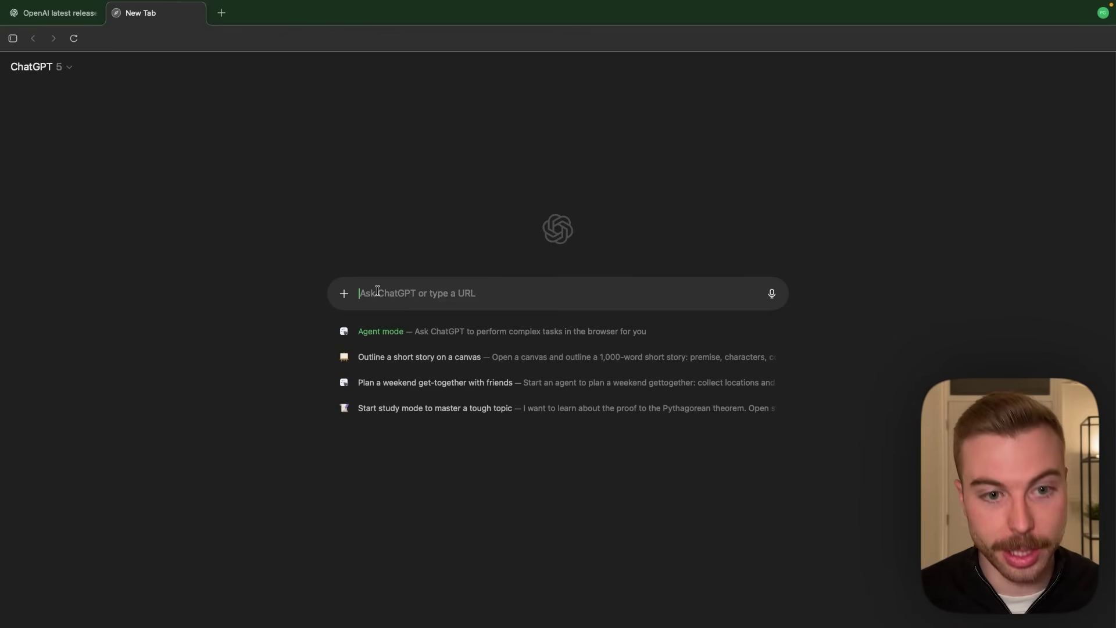
- Open google.com from the address suggestions and reject all cookies
type("google")
key("Down")
key("Down")
key("Down")
key("Down")
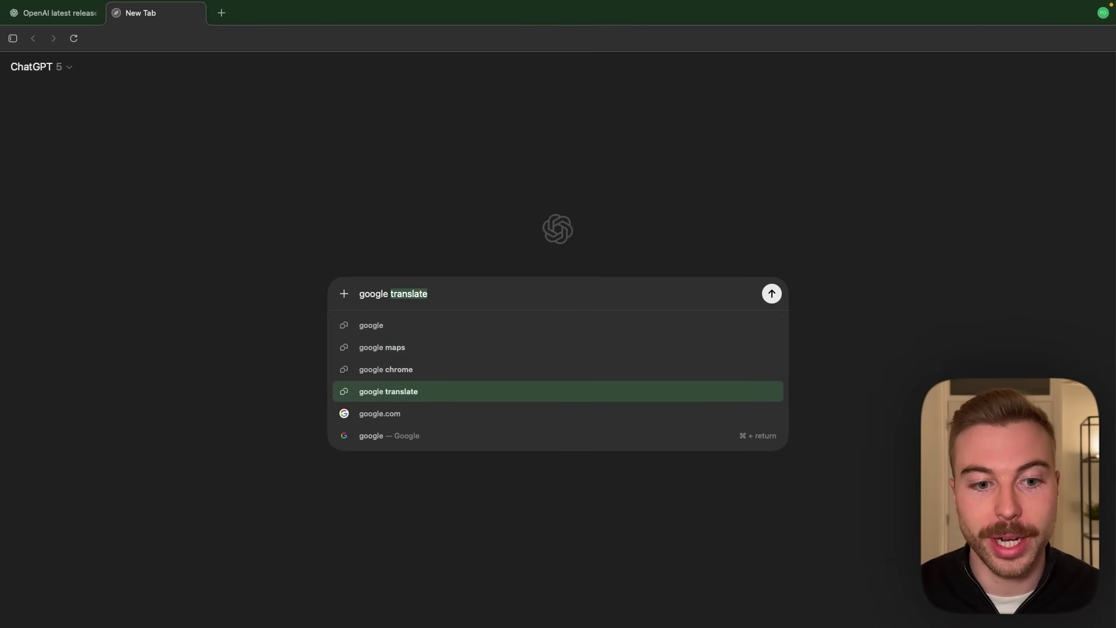
key("Return")
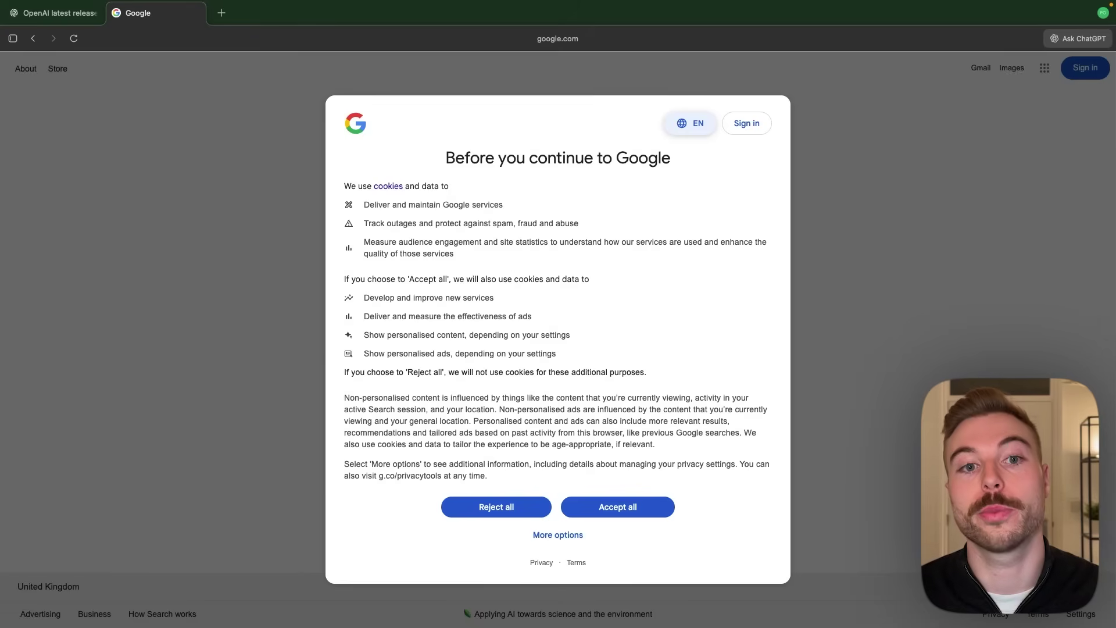
left_click(510, 510)
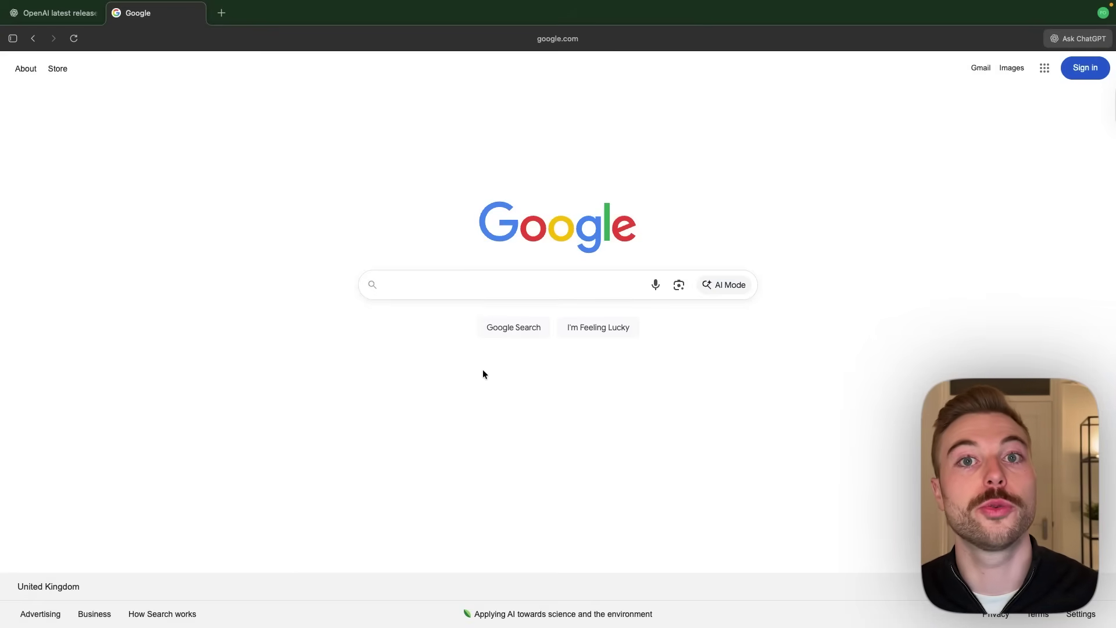
- Search Google for 'openai'
left_click(483, 283)
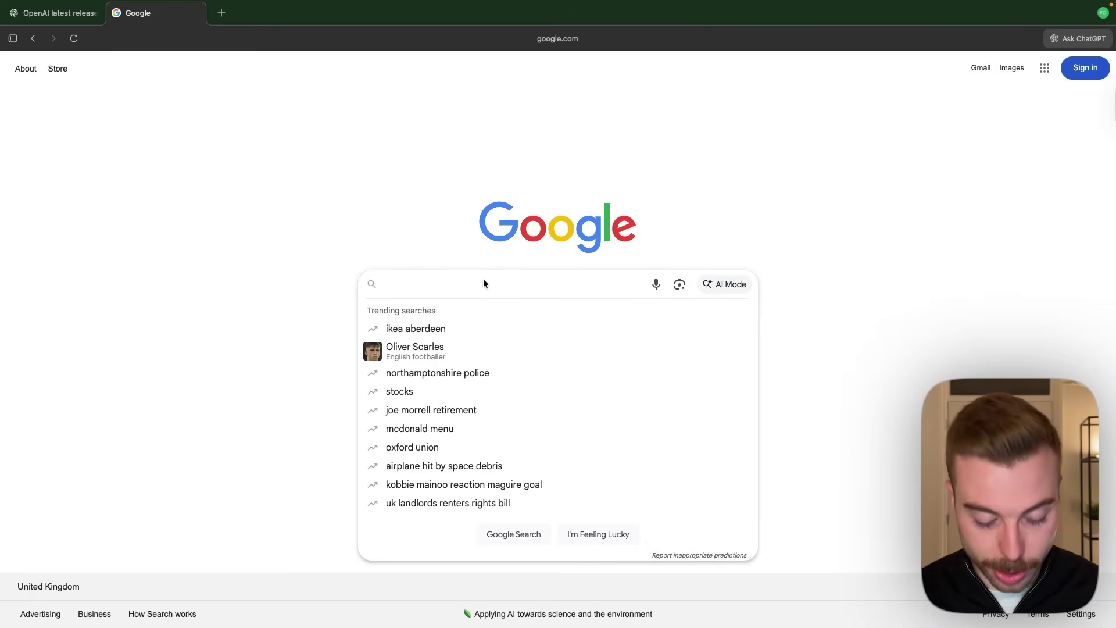
type("openai")
key("Return")
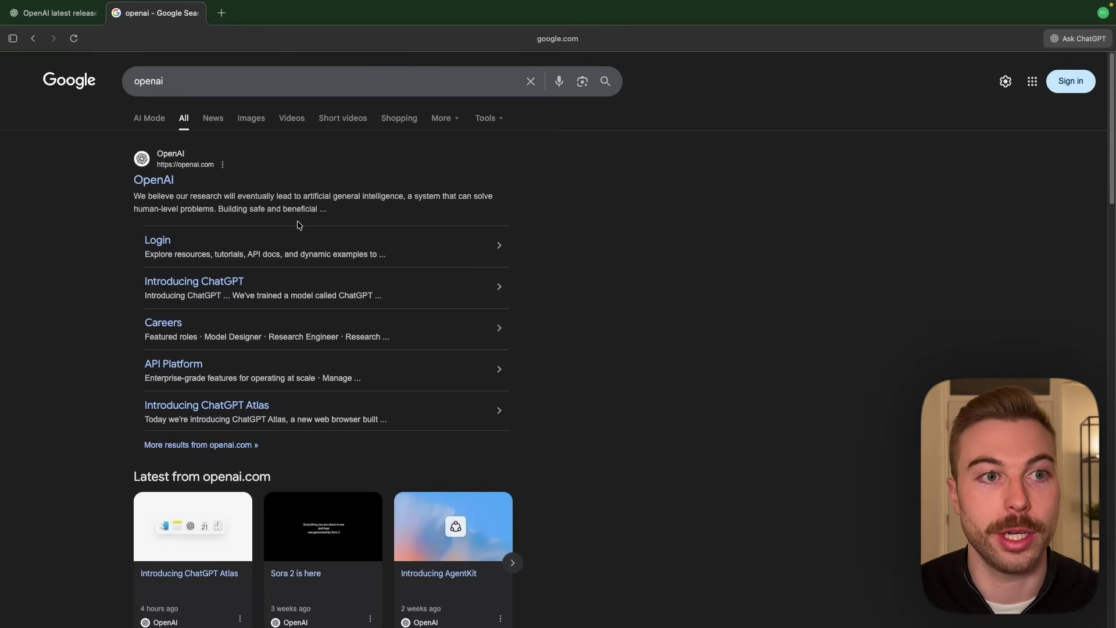
- Load the pasted Anthropic Agent Skills article URL in a new tab
left_click(225, 18)
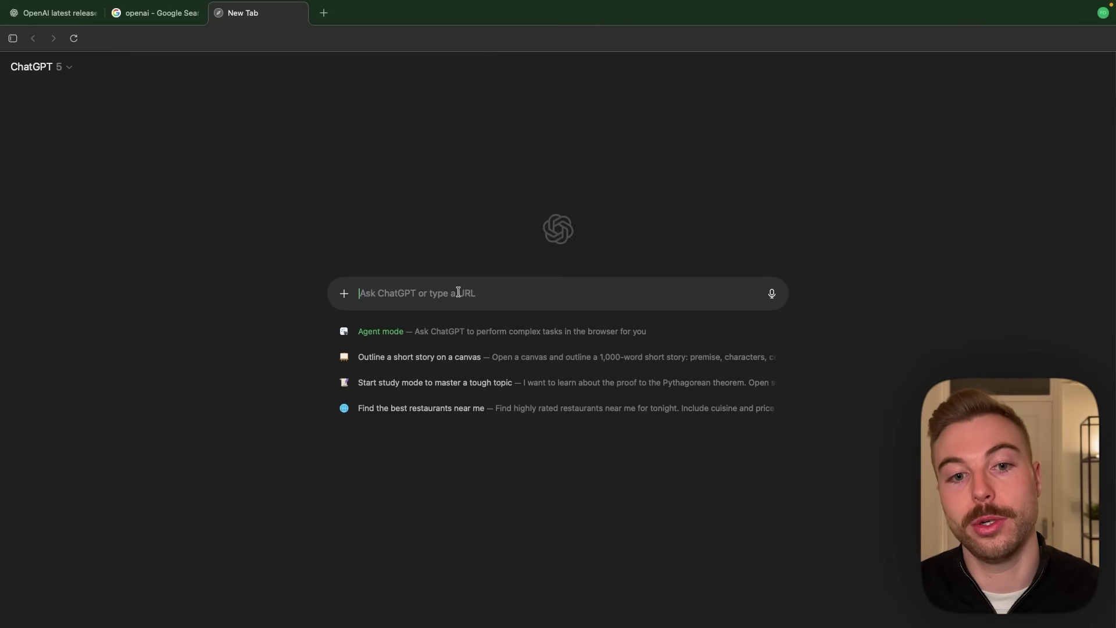
type("https://www.anthropic.com/engineering/equipping-agents-for-the-real-world-with-agent-skills")
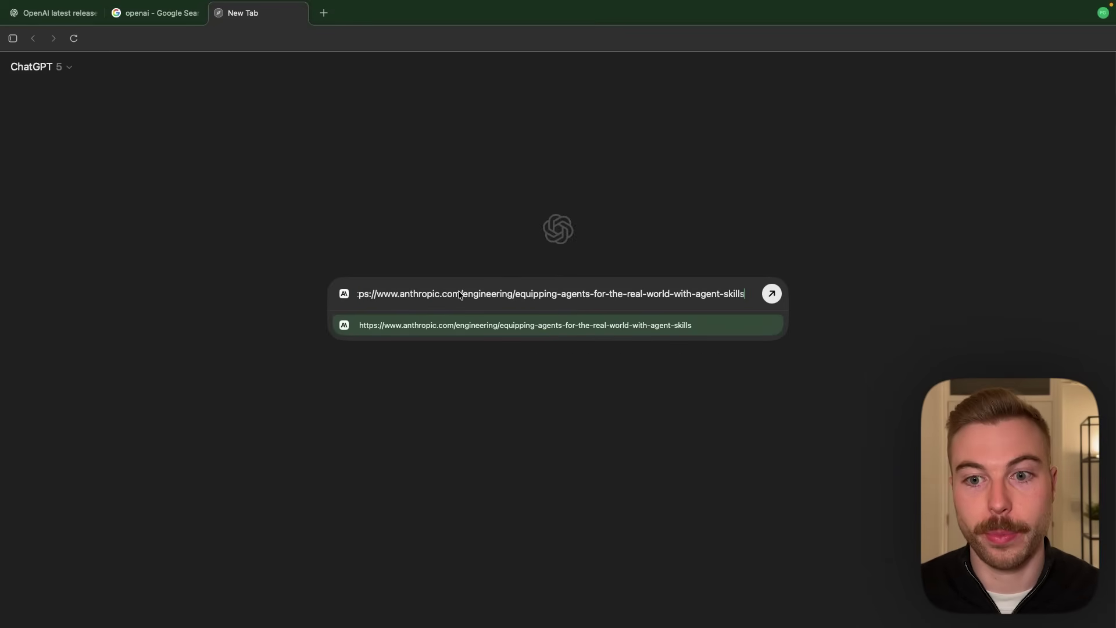
key("Return")
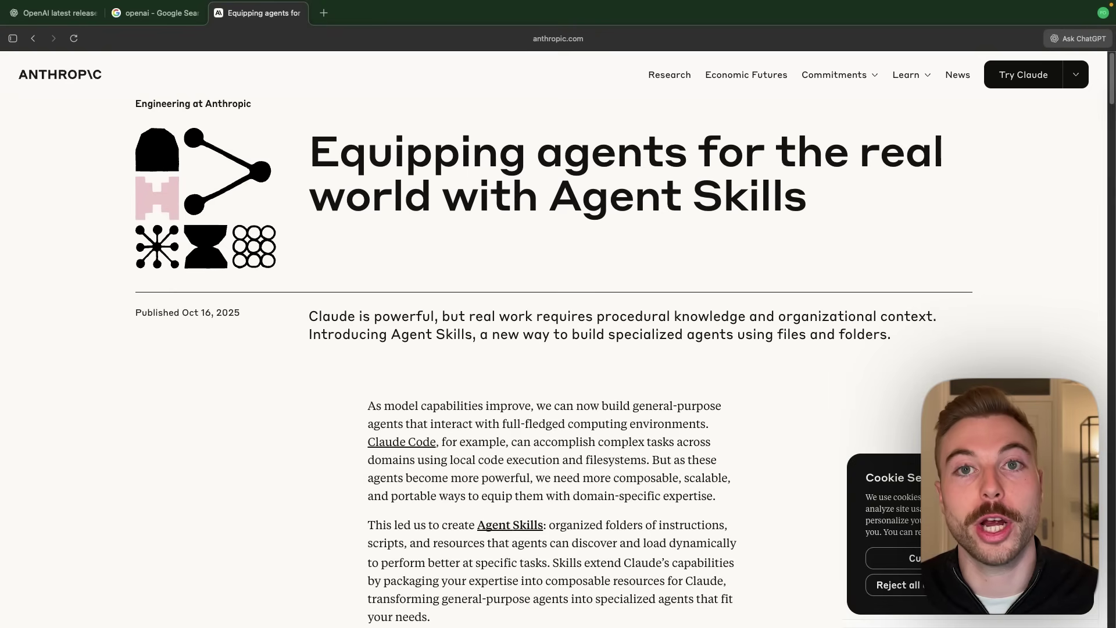
- Scroll down through the whole article, then jump back to the top
scroll(552, 361, "down", 1)
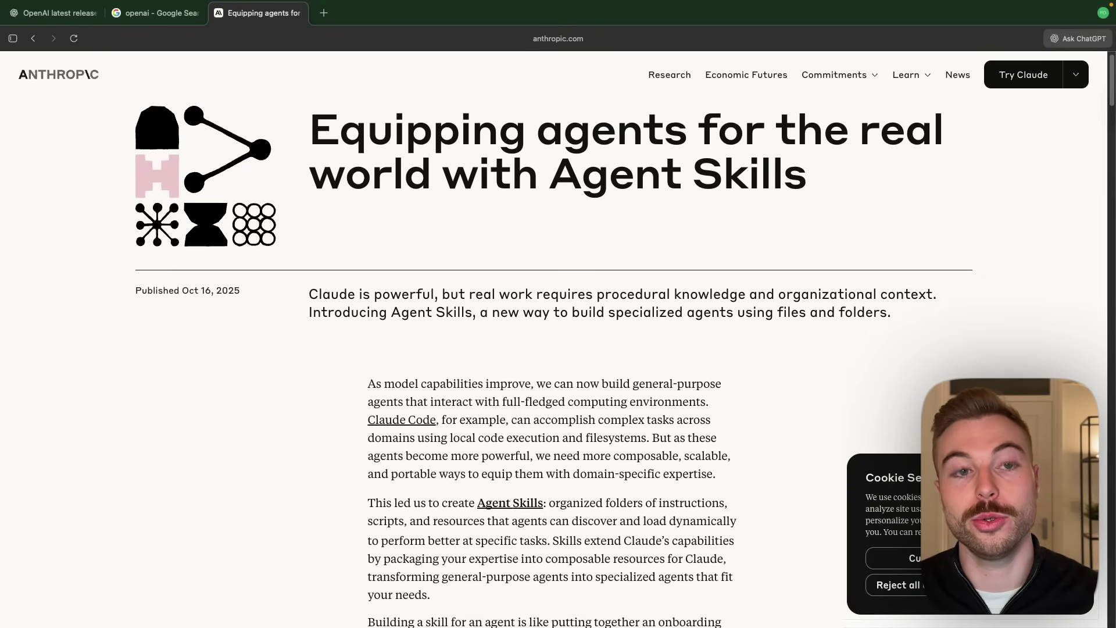
scroll(553, 360, "down", 2)
scroll(554, 360, "down", 5)
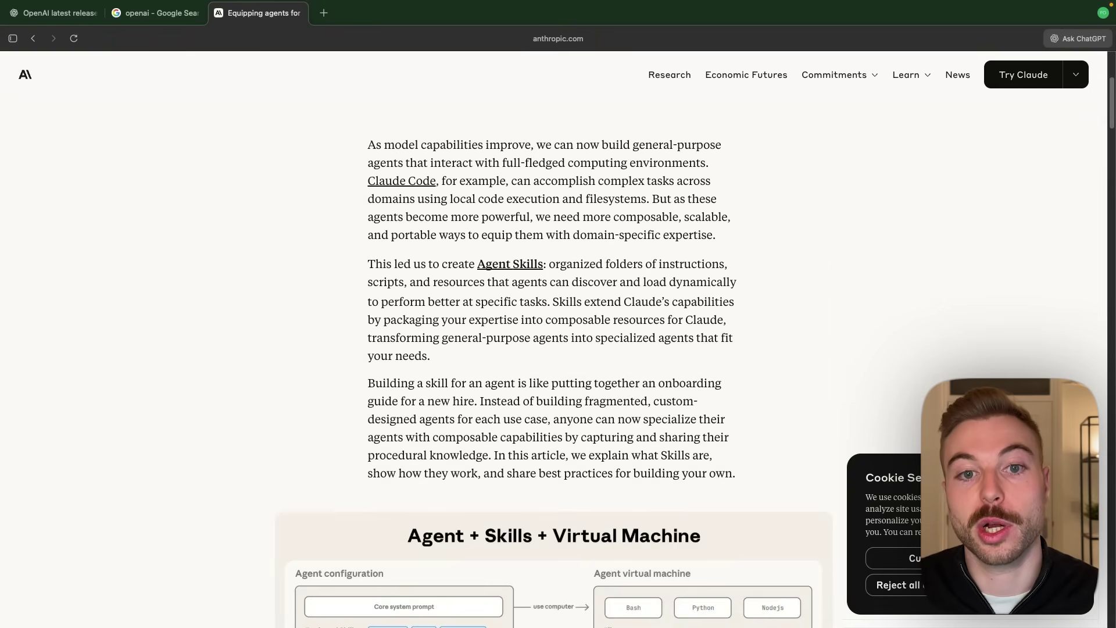
scroll(553, 361, "down", 5)
scroll(553, 361, "down", 12)
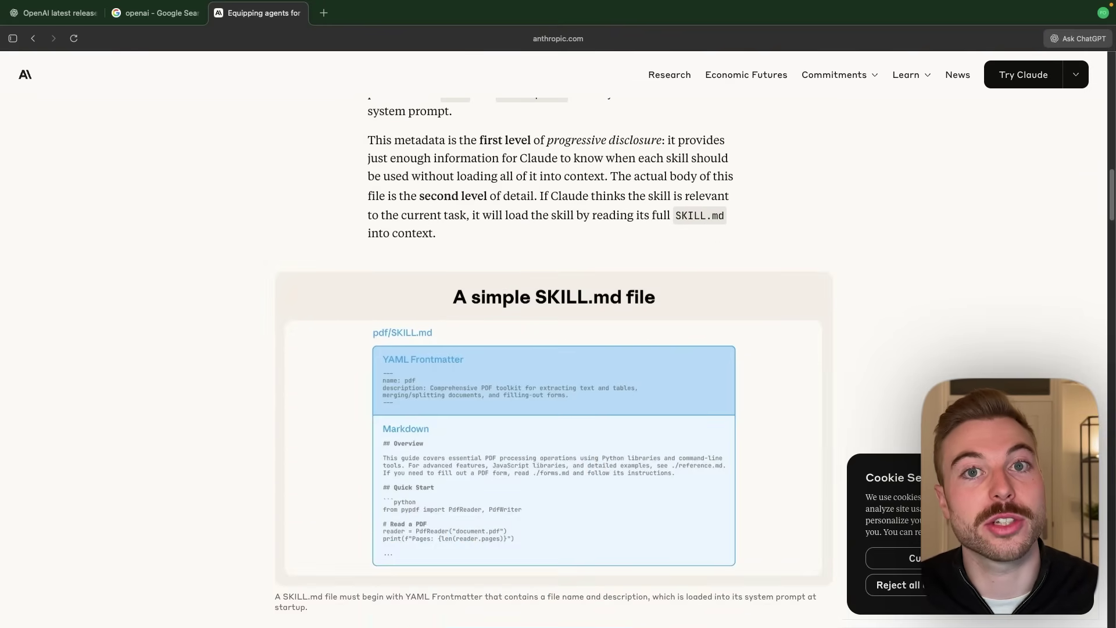
scroll(554, 361, "down", 10)
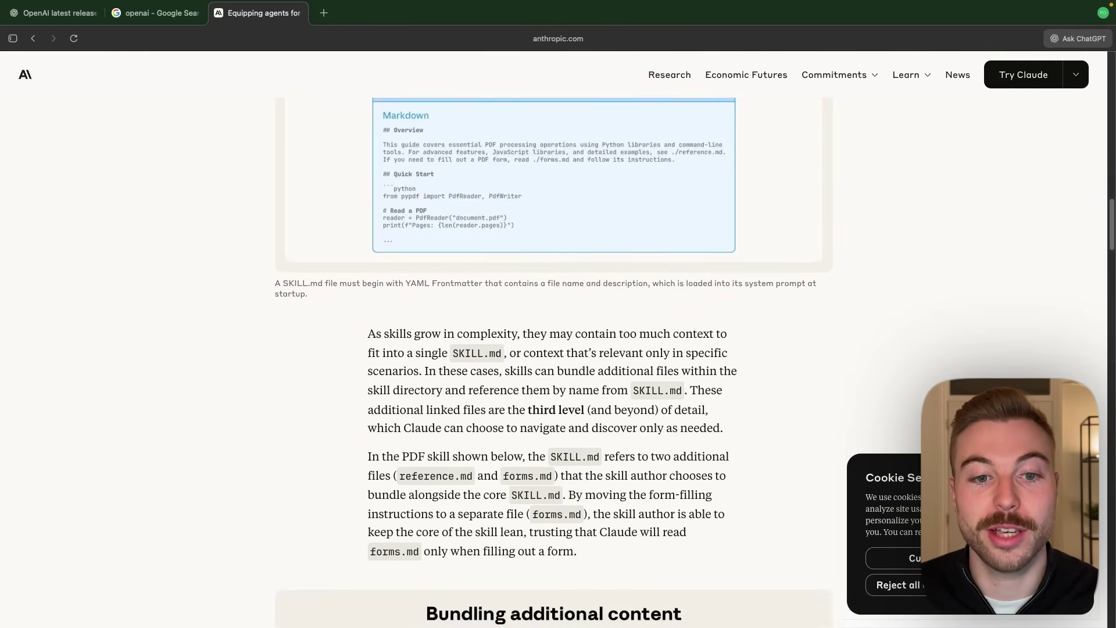
scroll(553, 361, "down", 7)
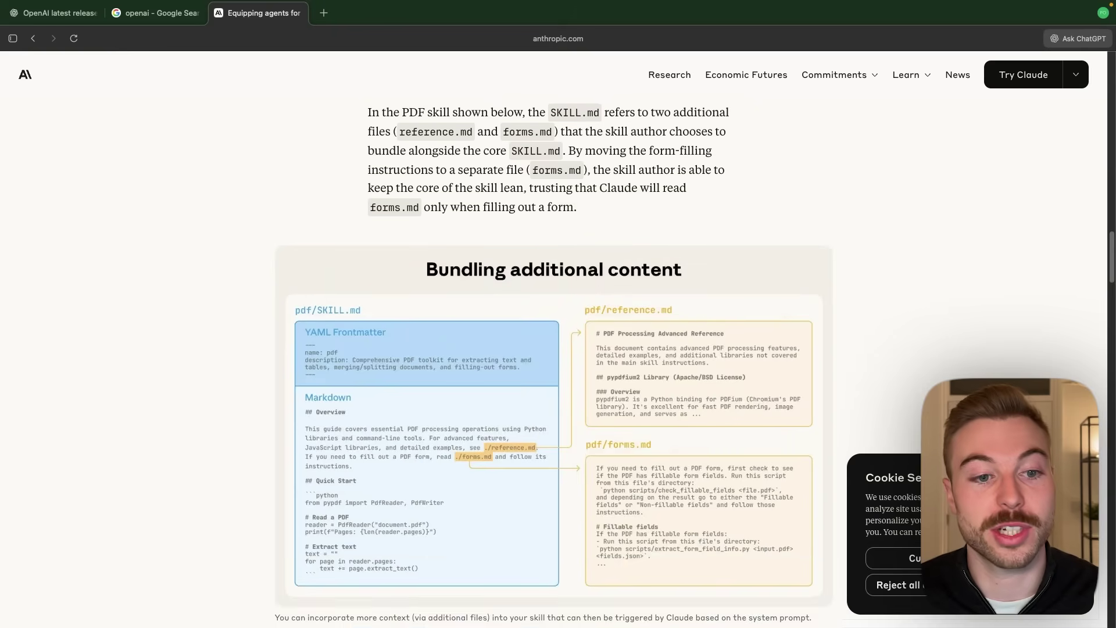
scroll(553, 360, "down", 15)
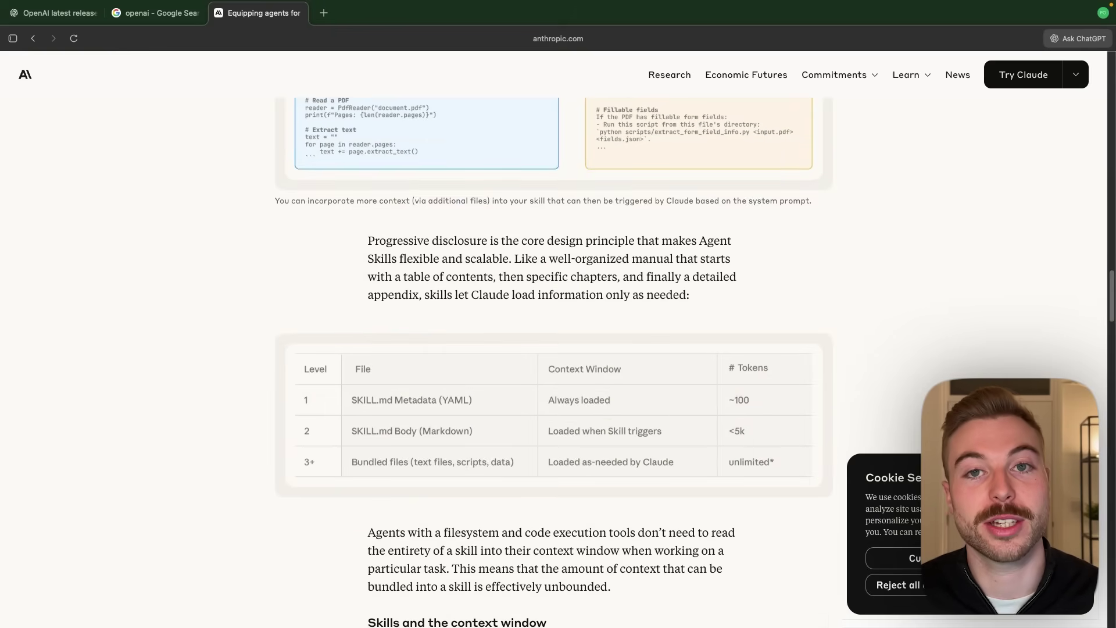
scroll(553, 360, "down", 1)
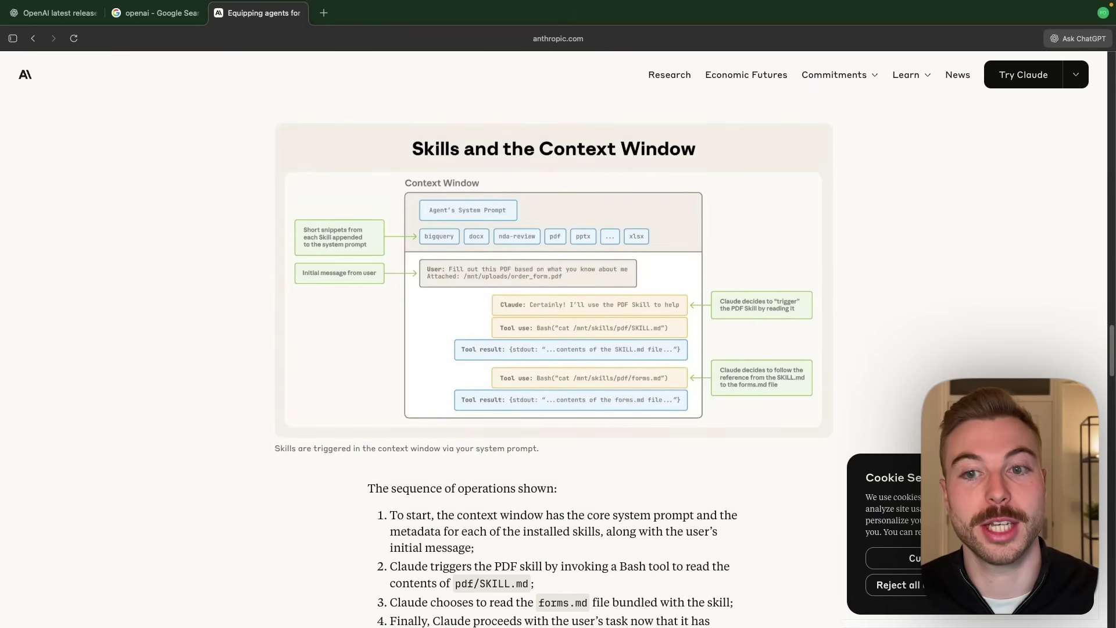
scroll(554, 360, "down", 20)
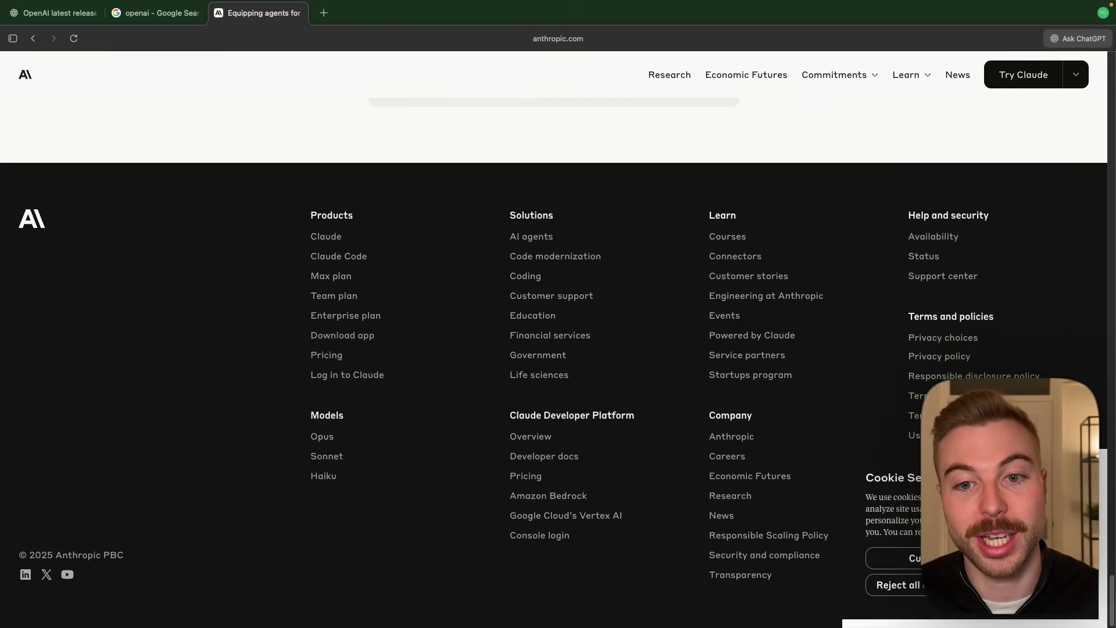
key("super+Up")
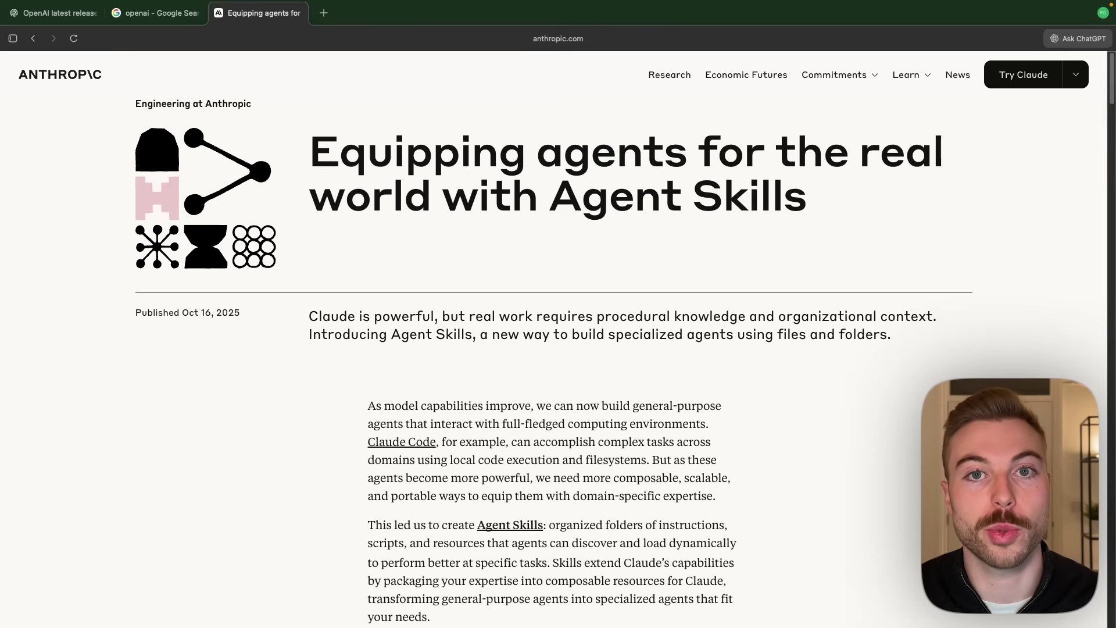
left_click(1091, 38)
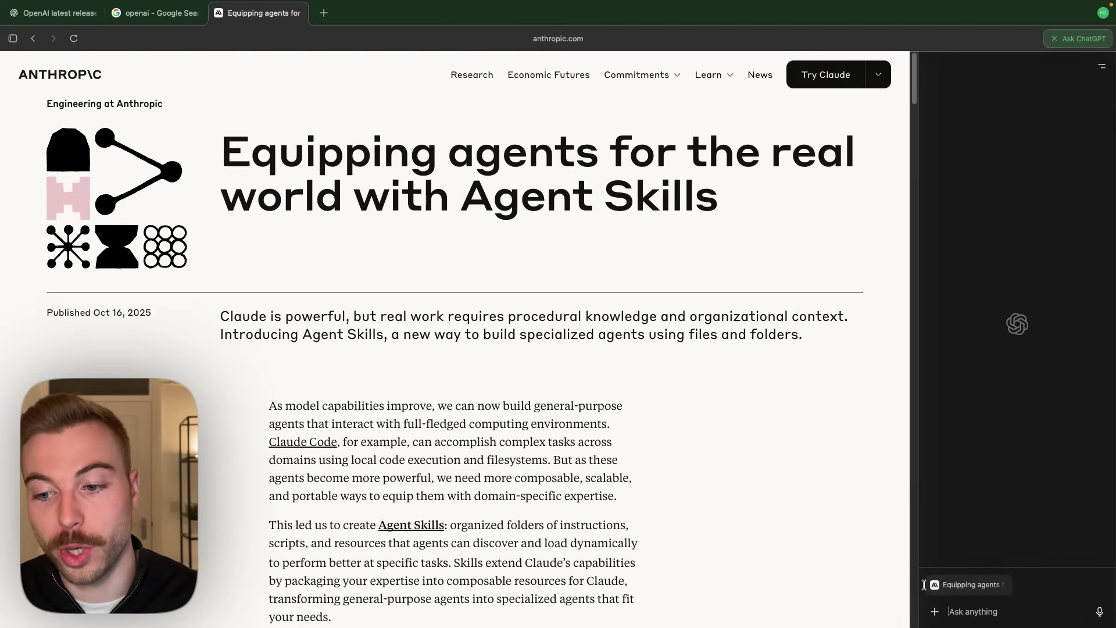
mouse_move(937, 587)
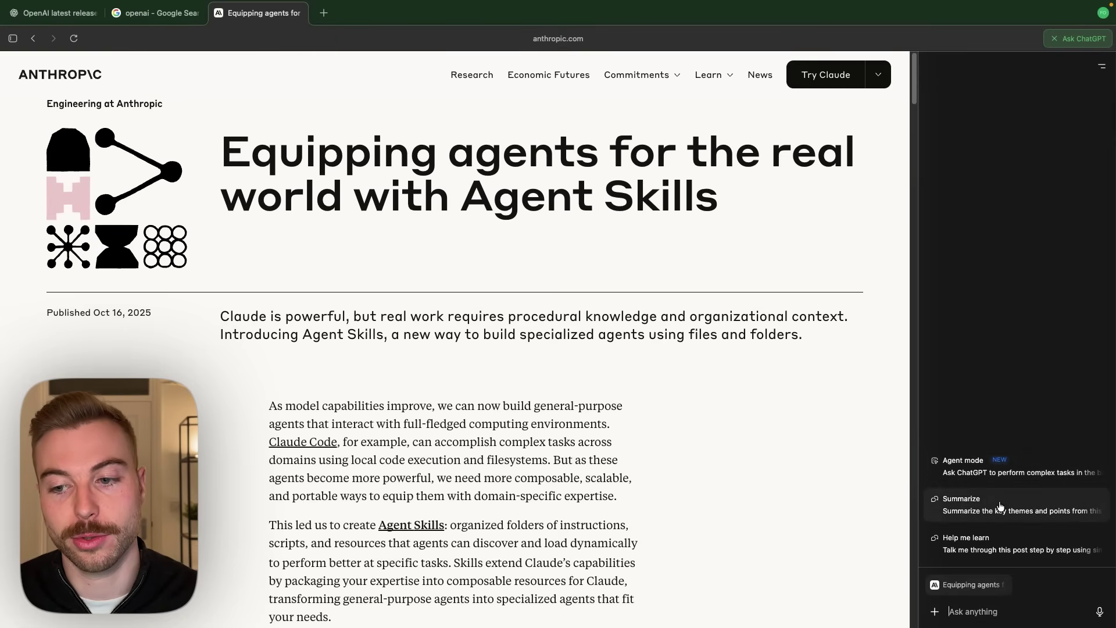
left_click(1000, 505)
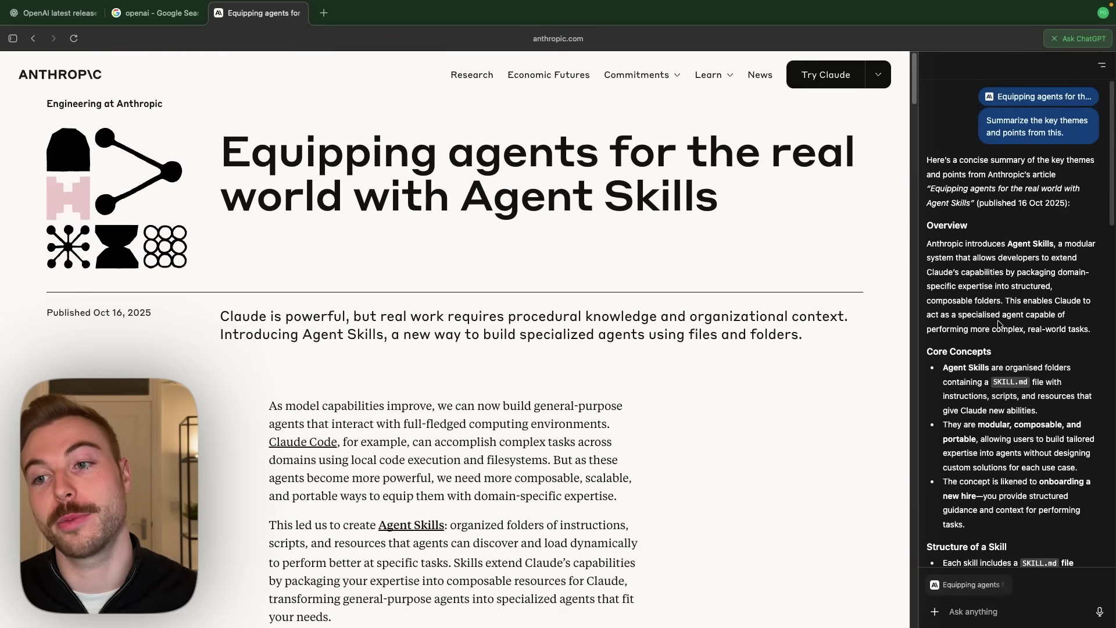
left_click_drag(927, 244, 1059, 286)
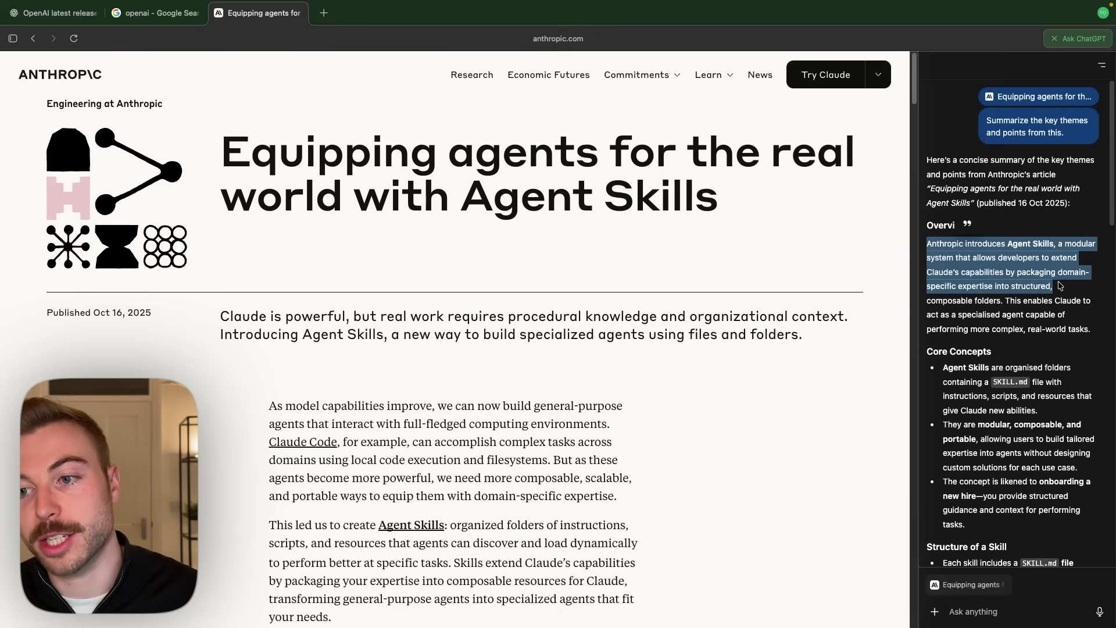
left_click(1005, 302)
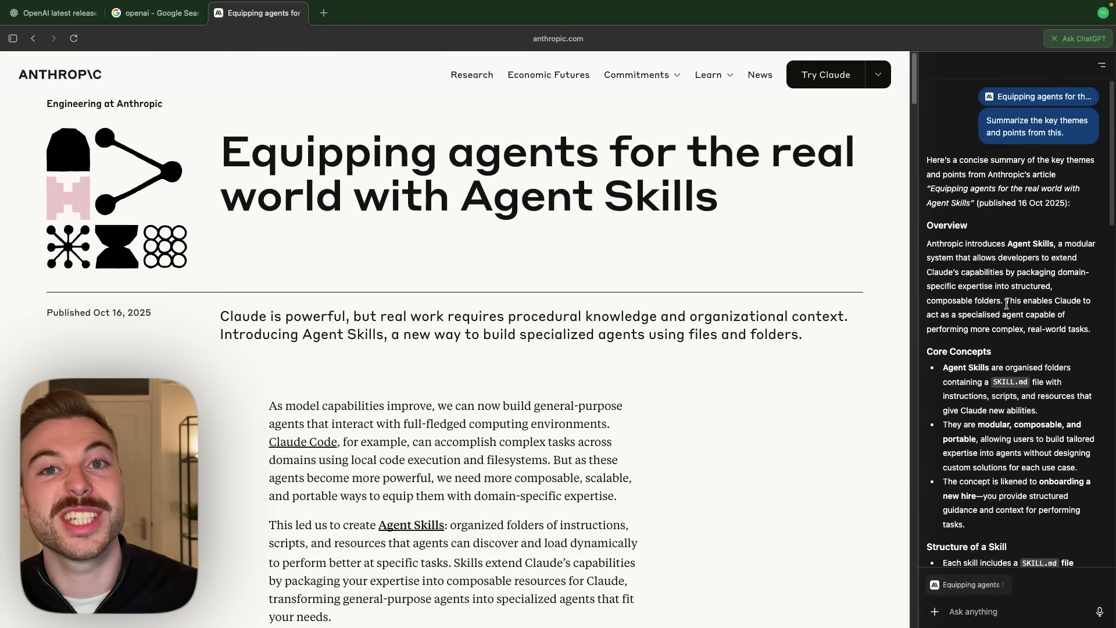
scroll(1006, 304, "down", 2)
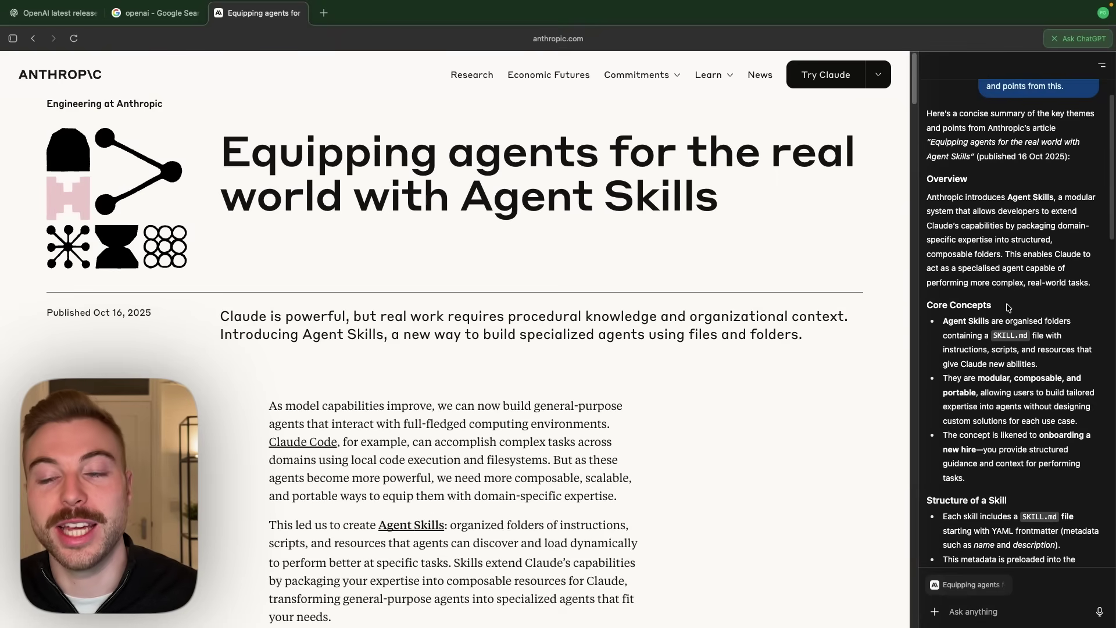
scroll(1008, 307, "down", 4)
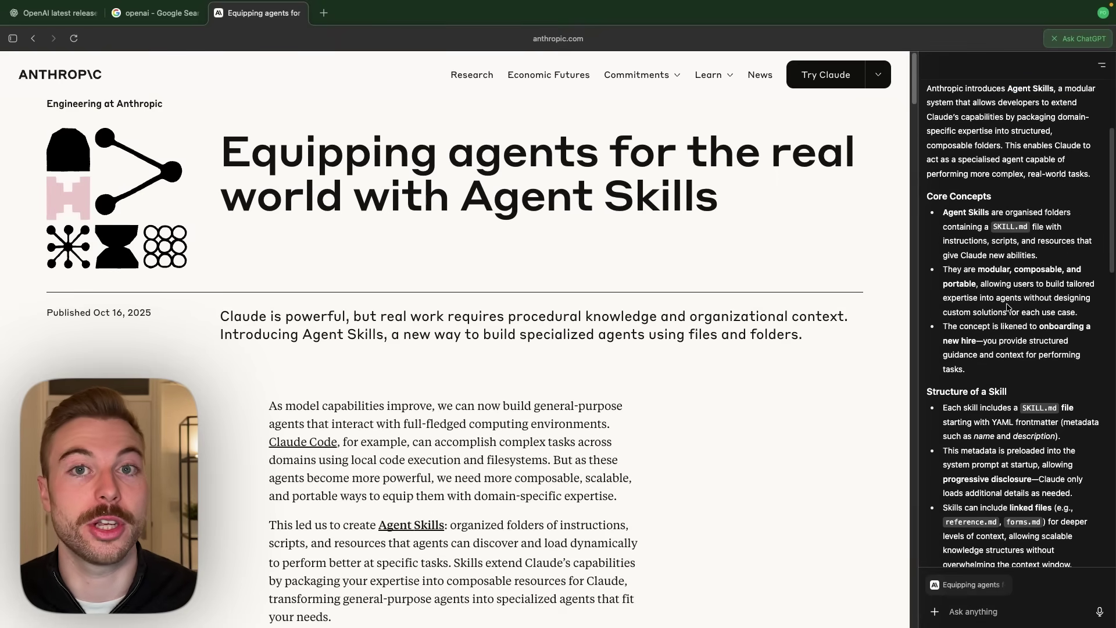
scroll(1007, 307, "down", 7)
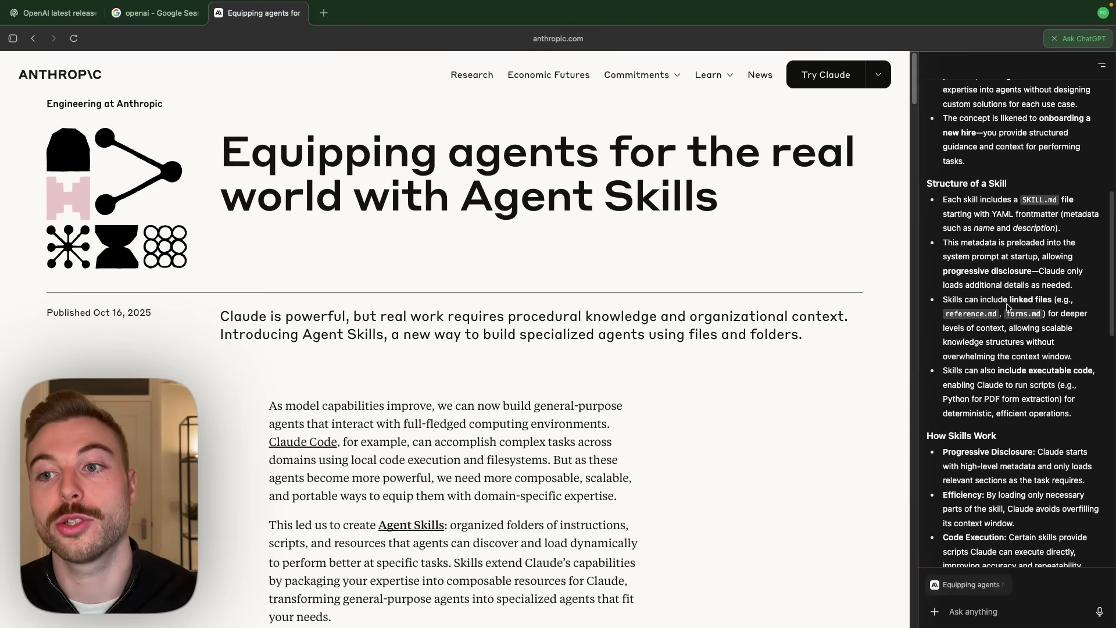
scroll(1007, 307, "down", 14)
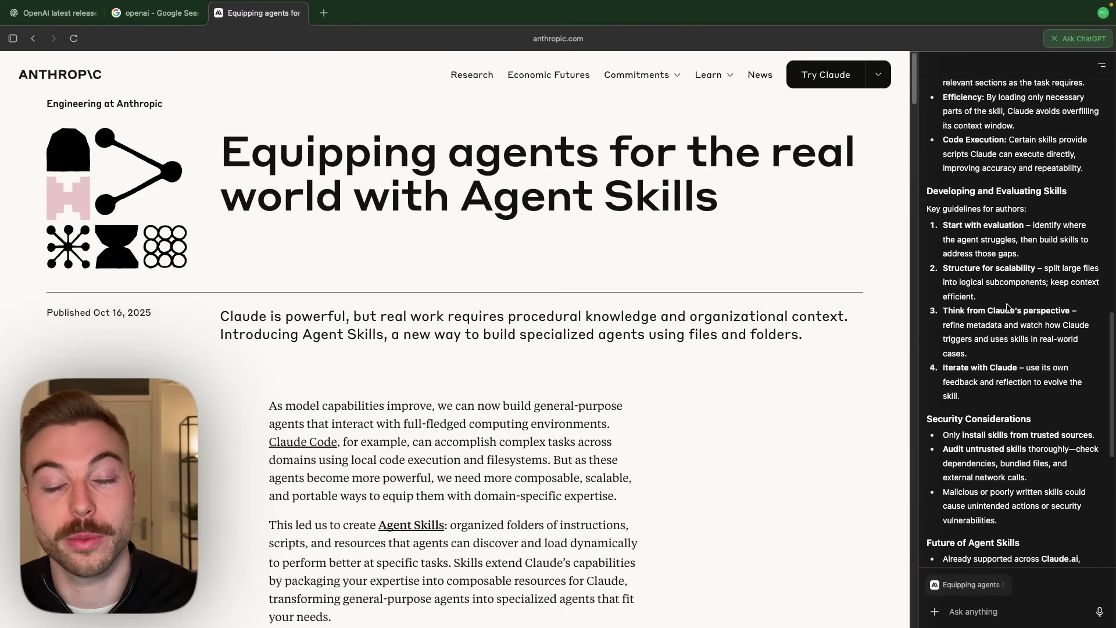
scroll(1008, 307, "down", 12)
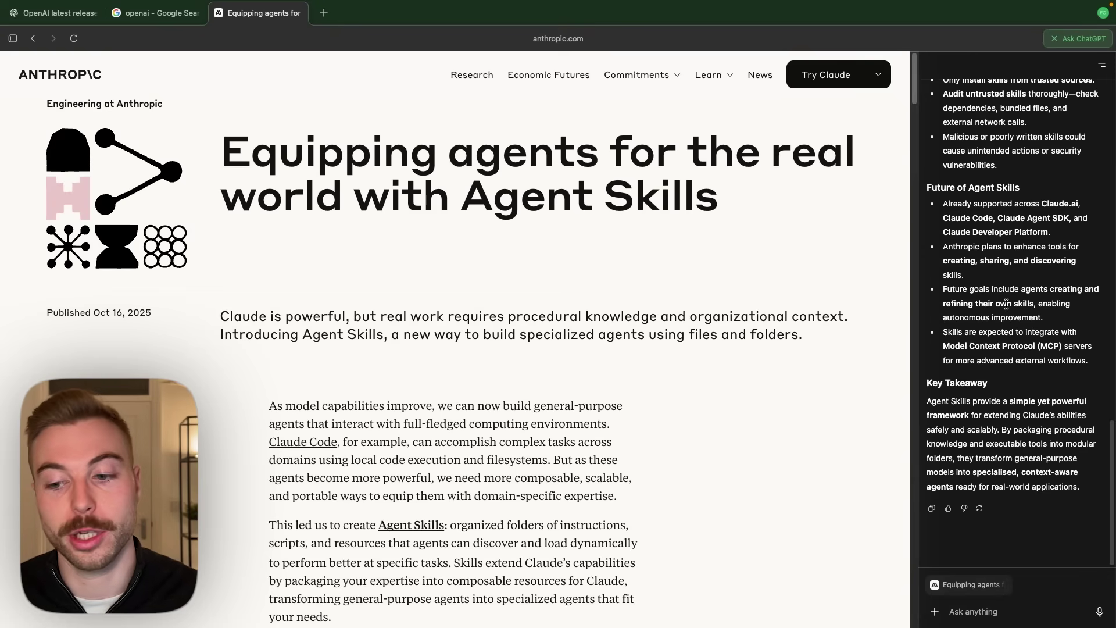
scroll(872, 506, "down", 20)
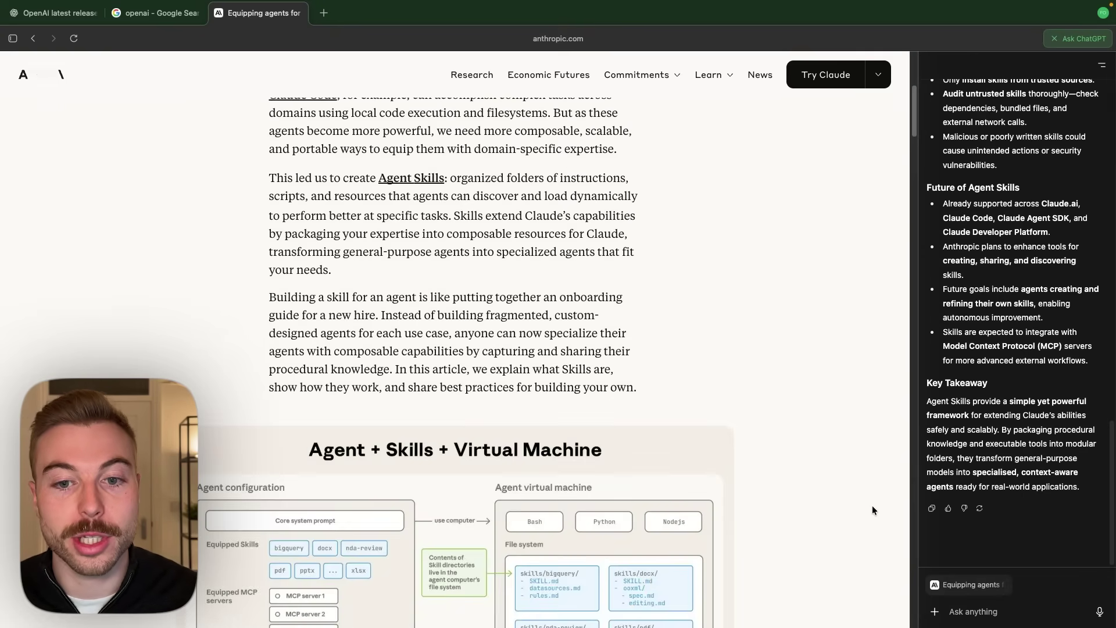
scroll(871, 505, "up", 20)
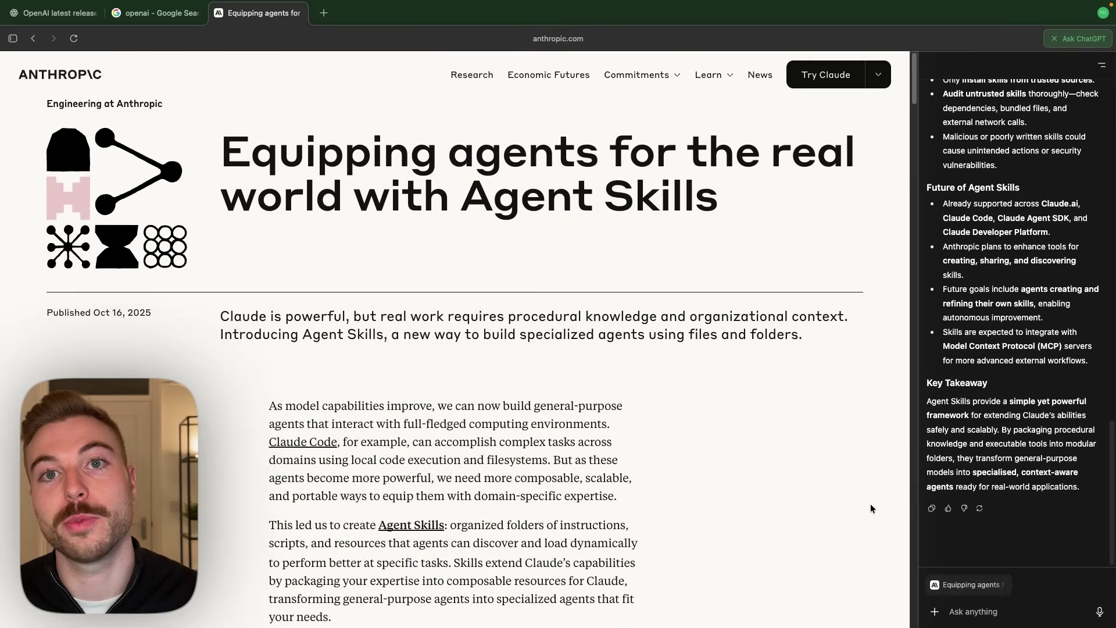
- Ask the sidebar assistant 'are we able to do custom skills?' and read its full reply
type("are we able to do custom skills?")
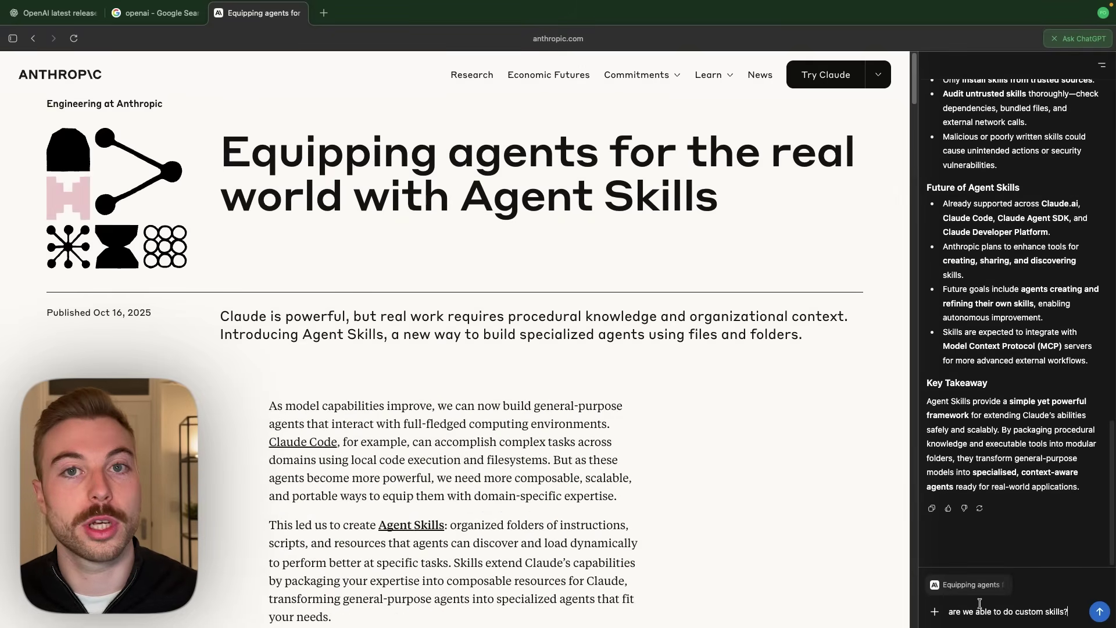
key("Return")
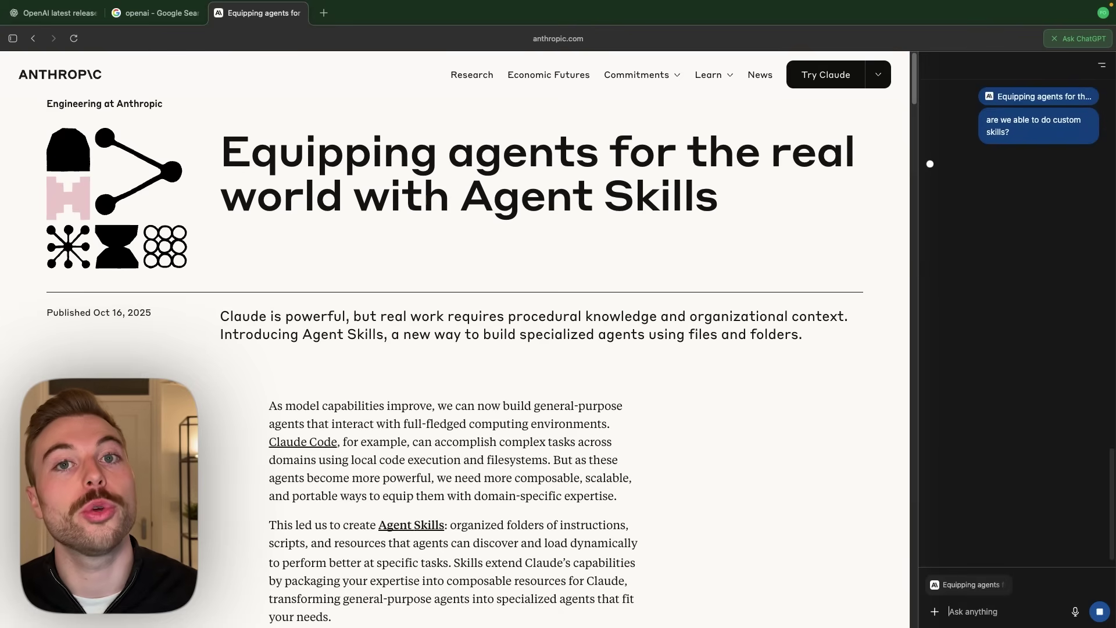
scroll(707, 494, "down", 5)
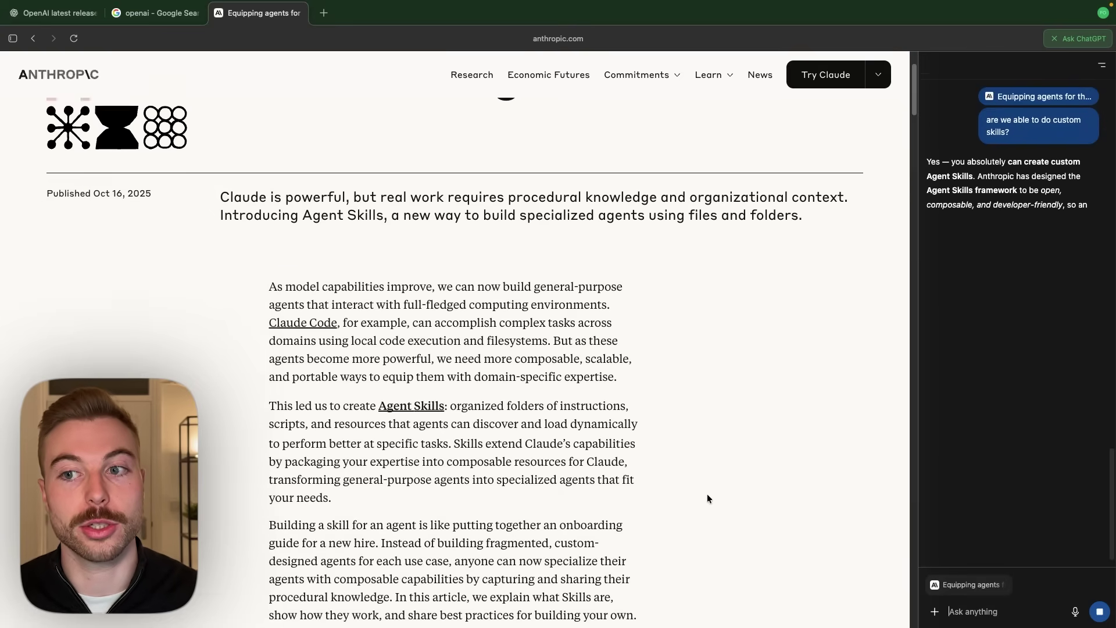
scroll(707, 499, "down", 10)
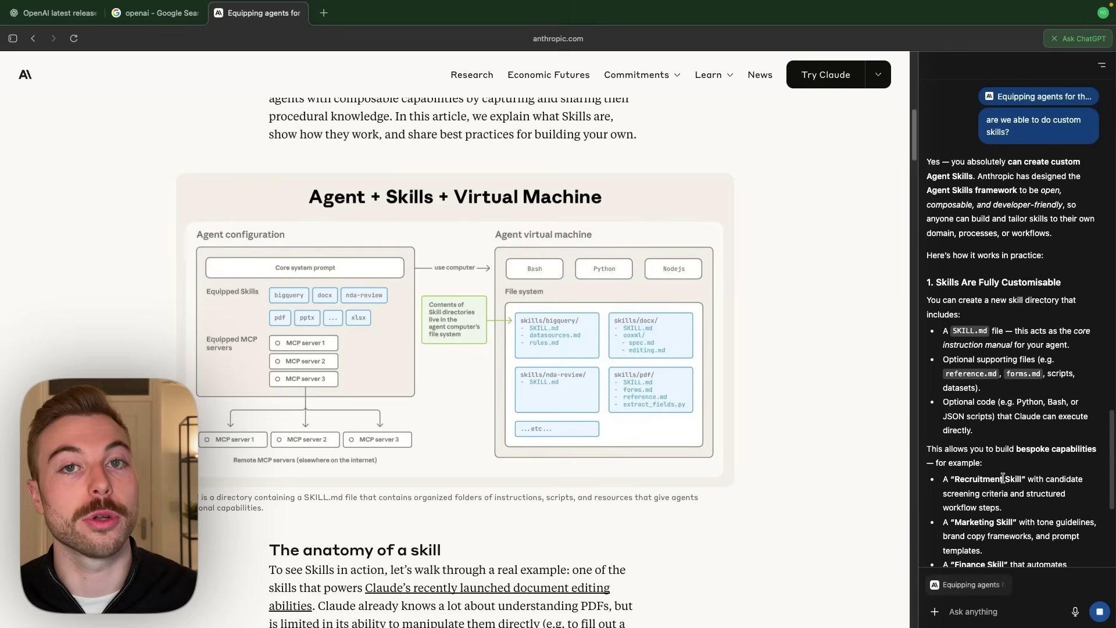
scroll(1003, 478, "down", 3)
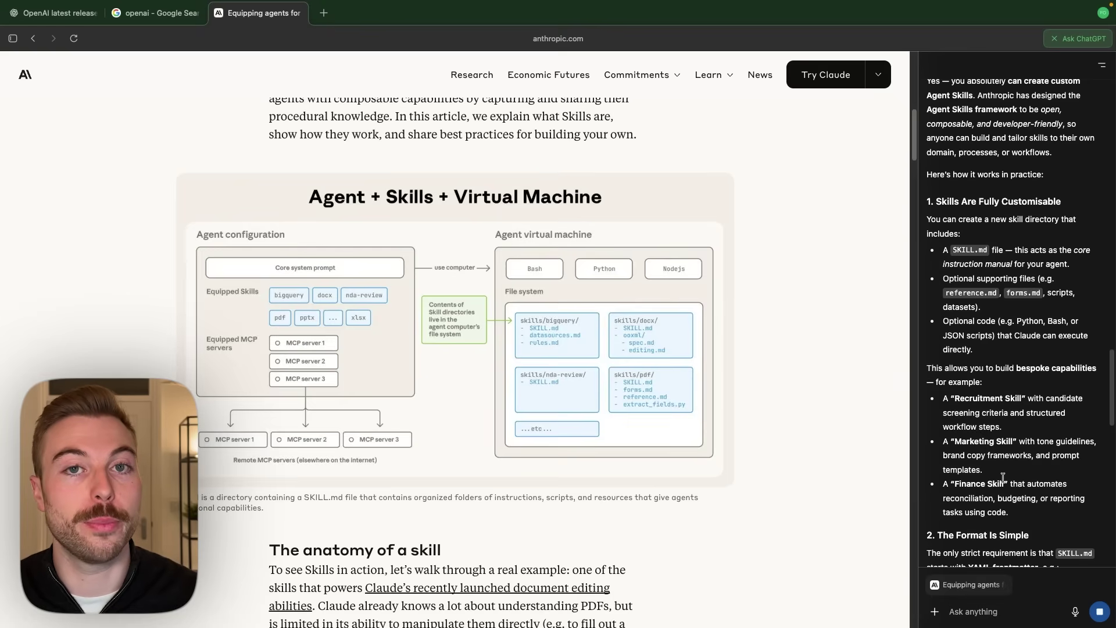
scroll(1003, 478, "down", 10)
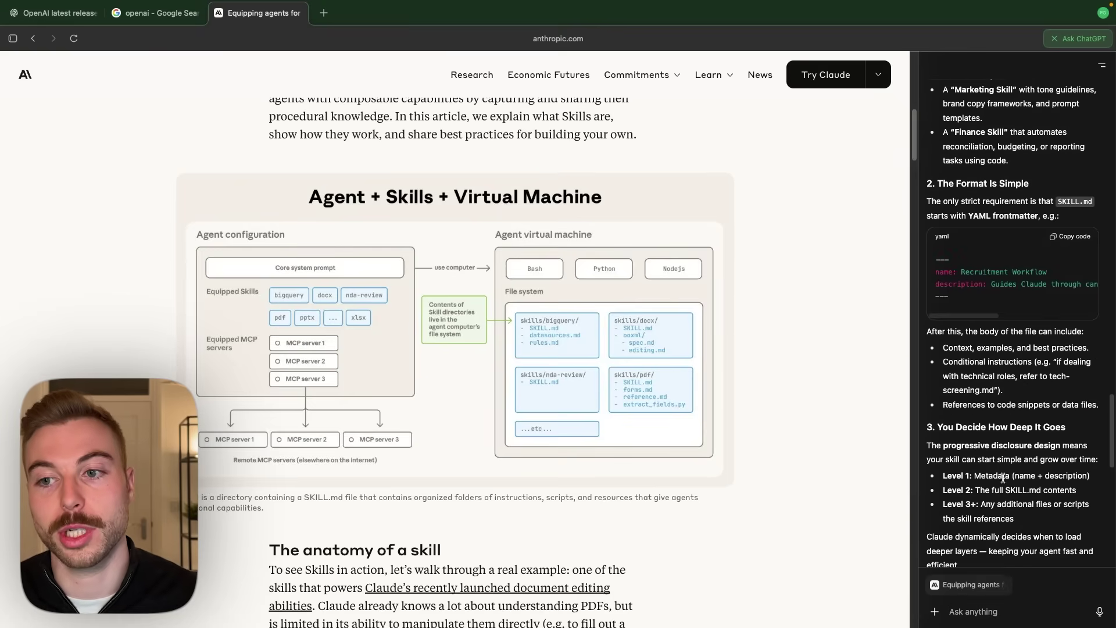
scroll(1003, 478, "down", 5)
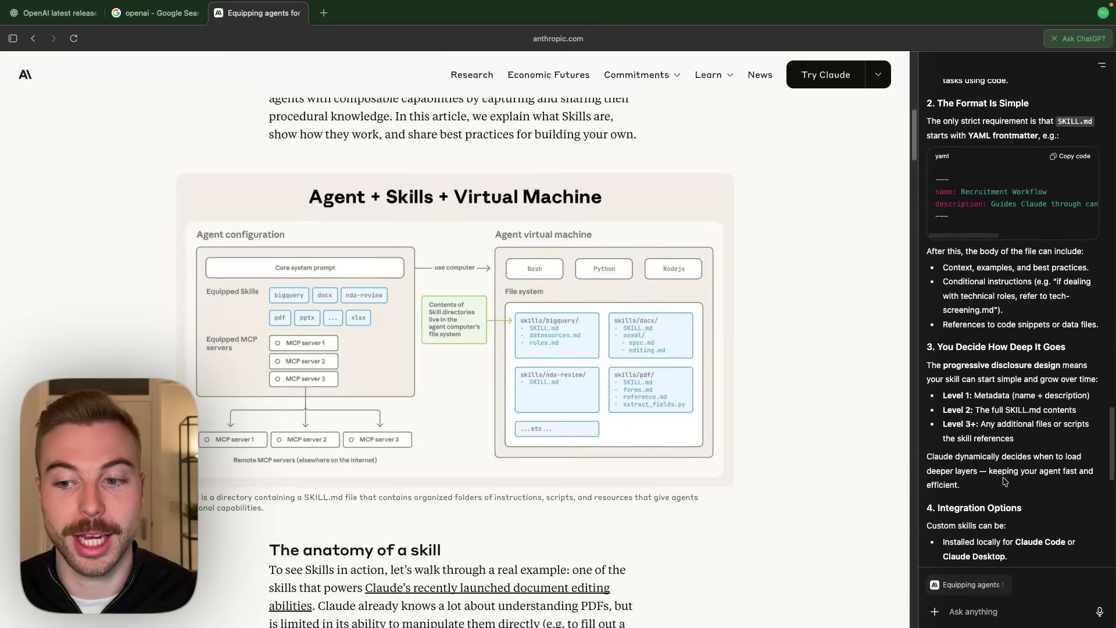
scroll(1004, 482, "down", 10)
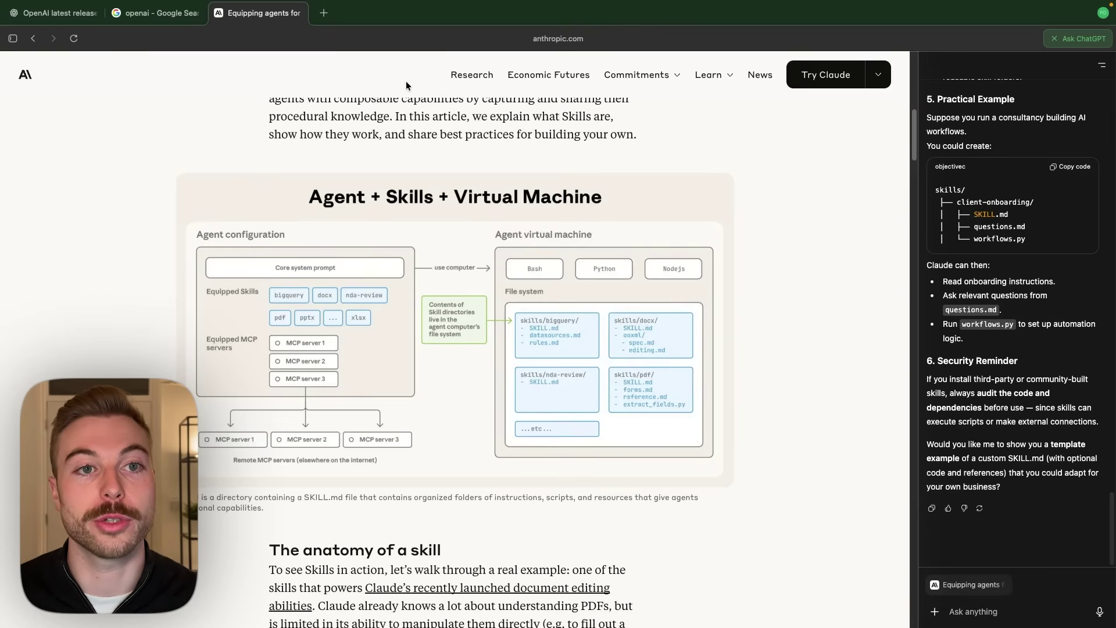
key("super+t")
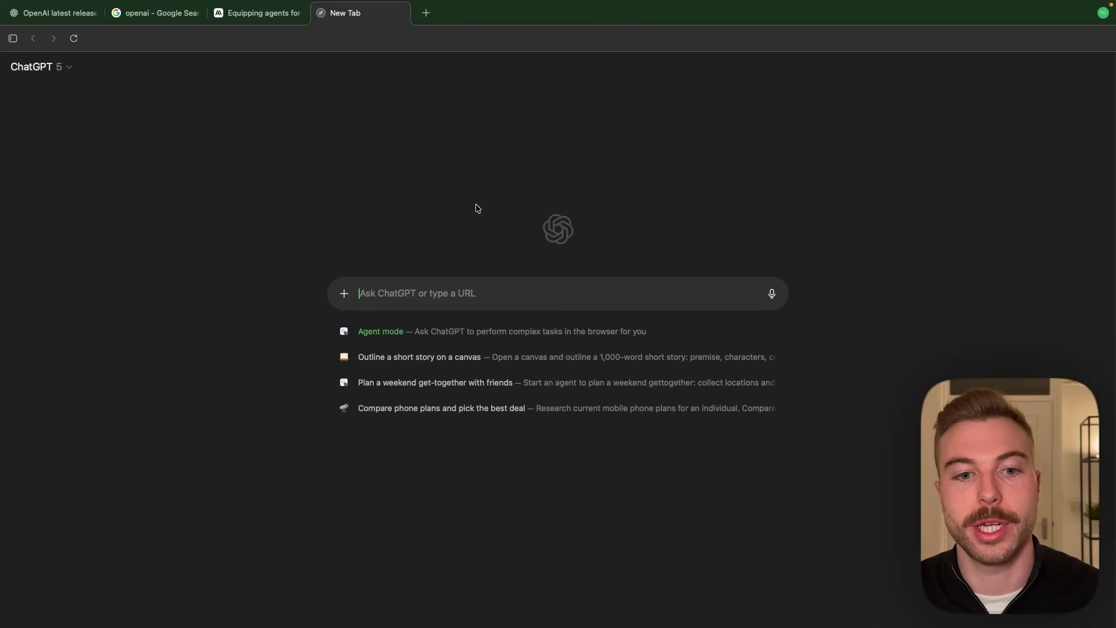
- In agent mode, request the best LHR→JFK flights within 48hrs and a 7-day hotel on booking.com
left_click(437, 329)
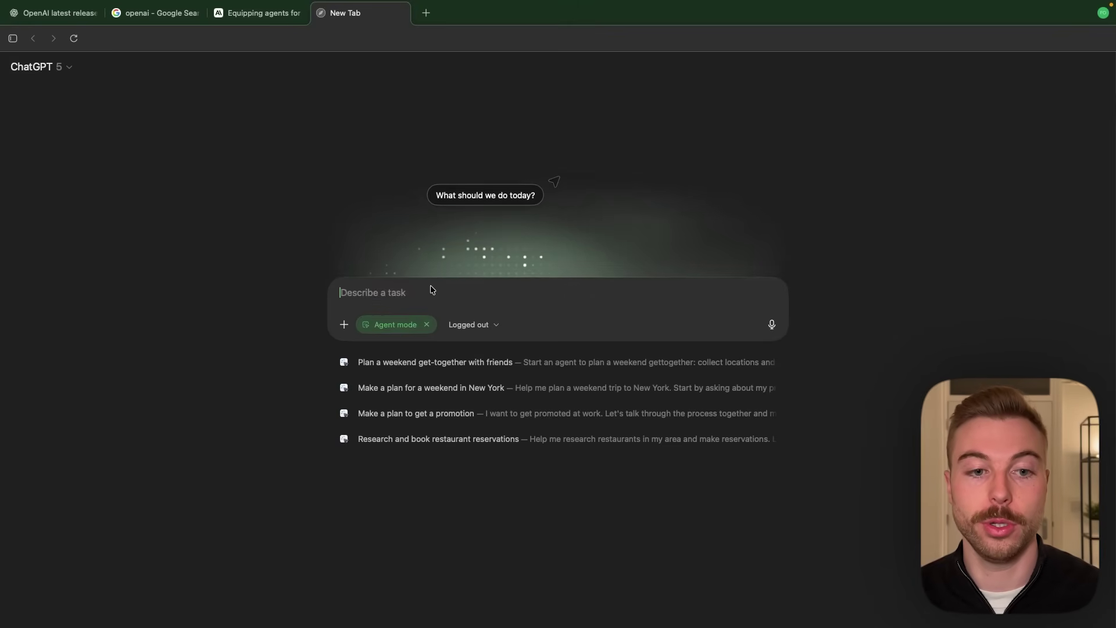
type("Please f")
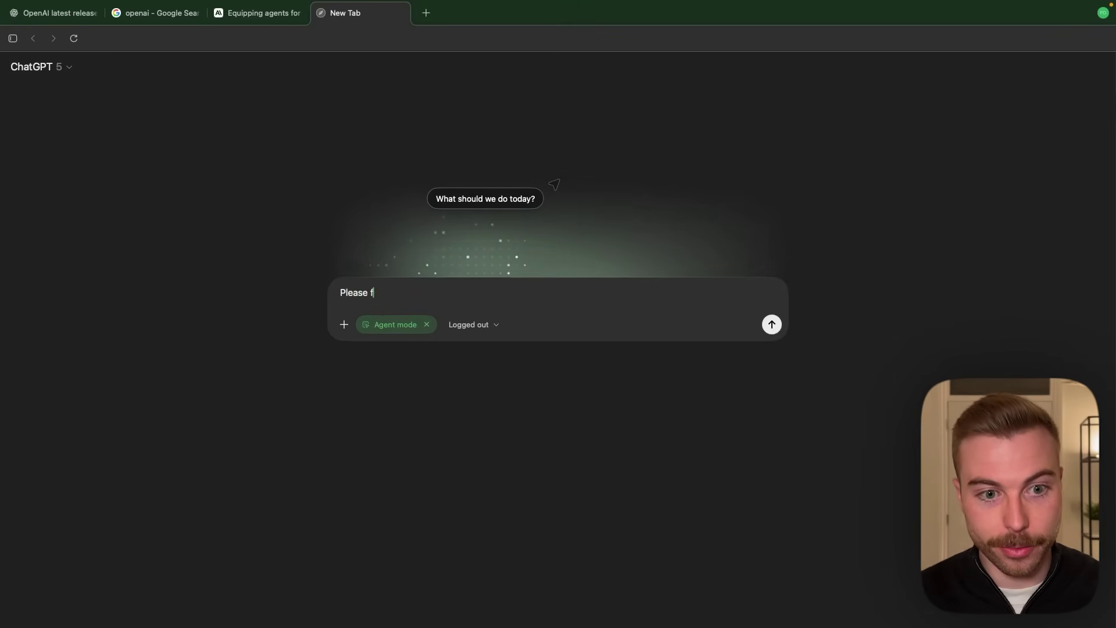
type("ind me a flight from H")
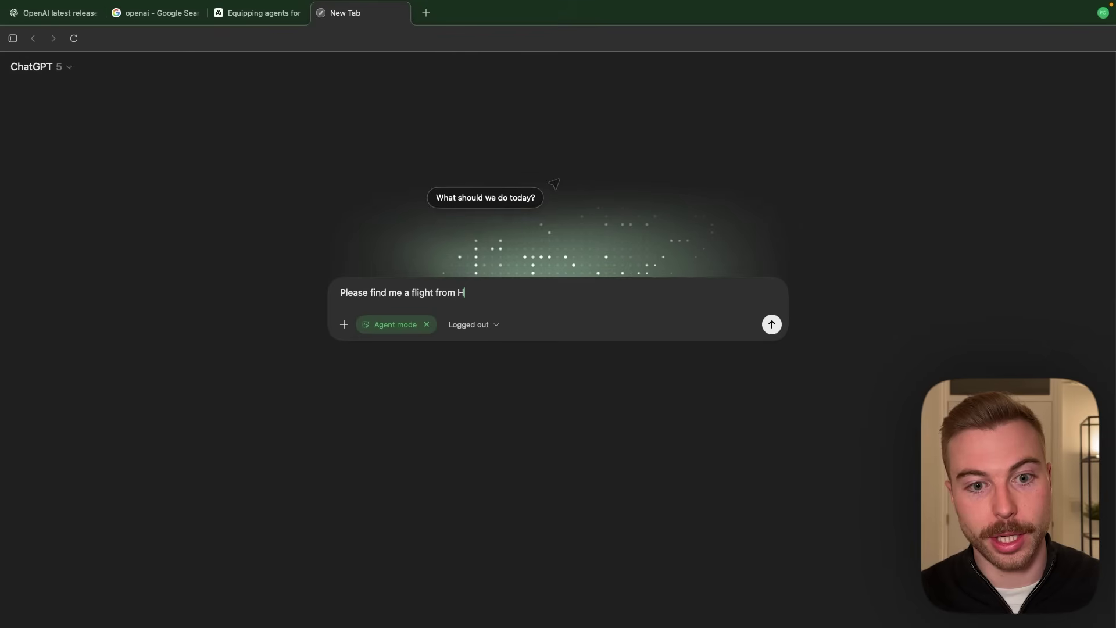
key("BackSpace")
type("LHR ")
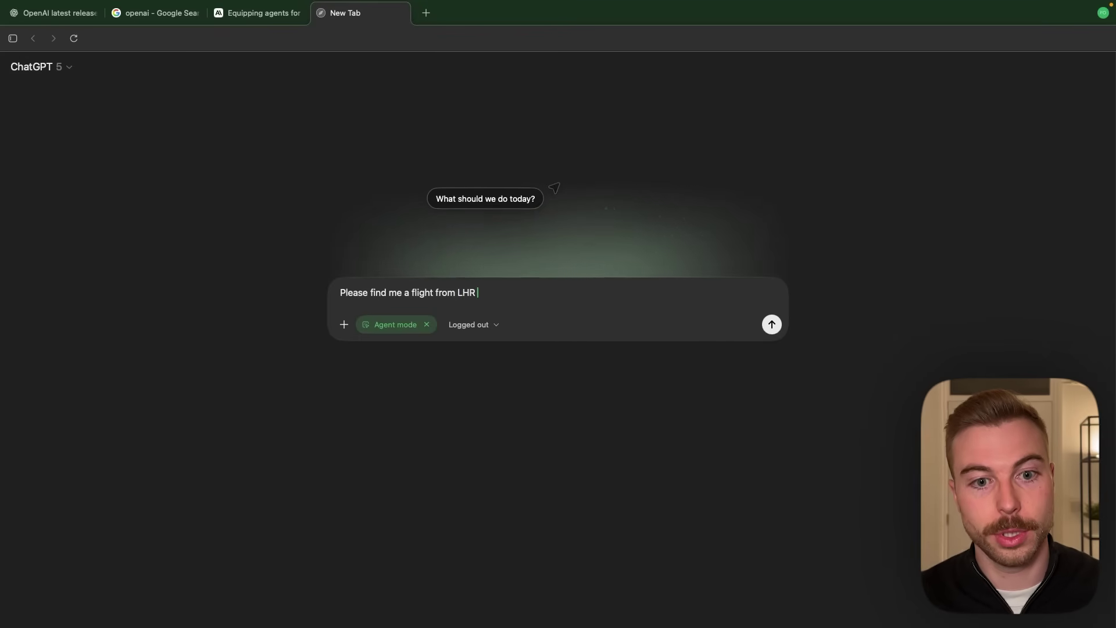
type("to JFK ")
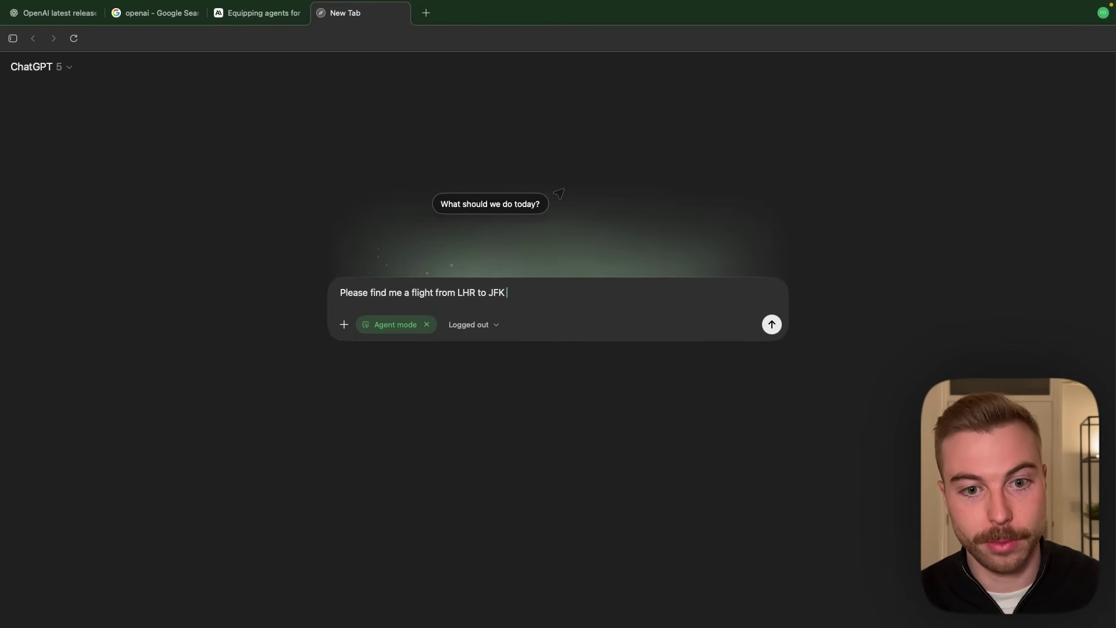
type("within the next ")
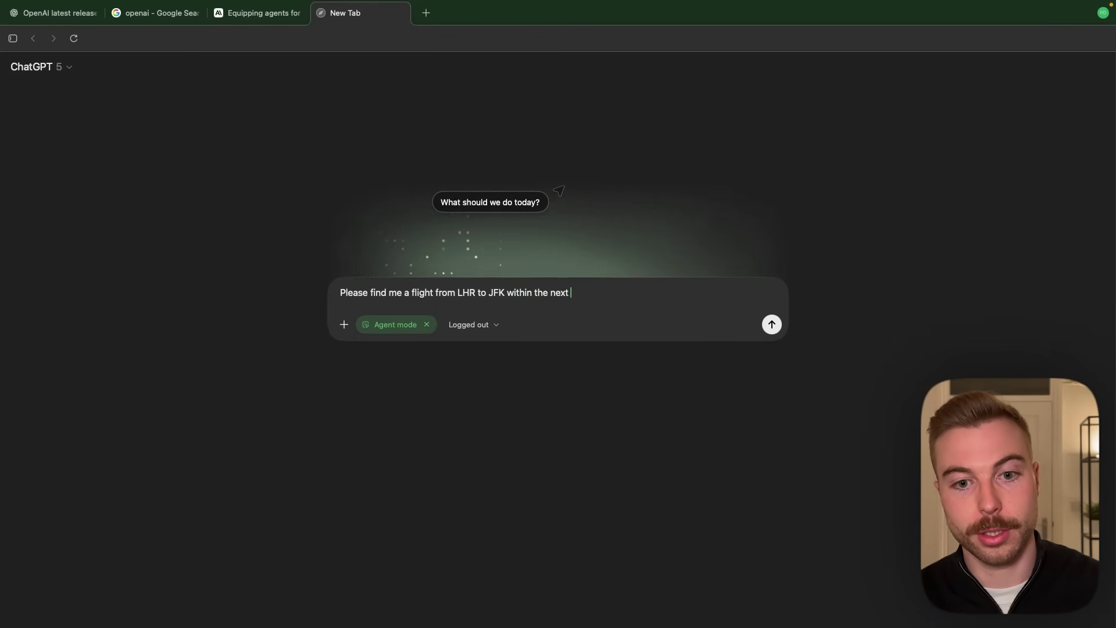
type("48hrs")
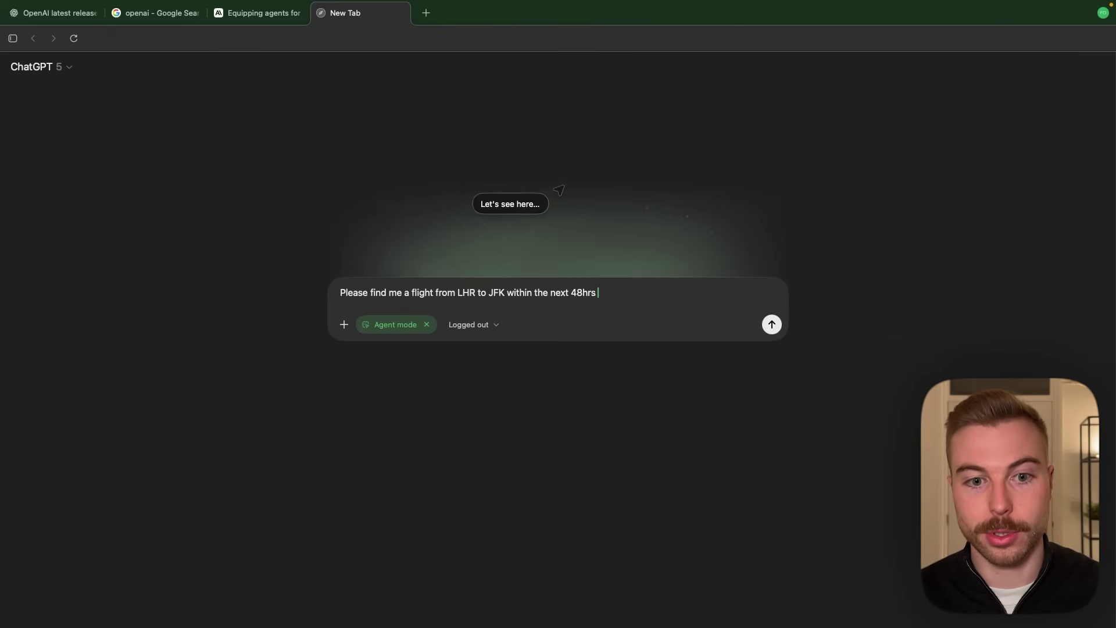
left_click(467, 324)
left_click(492, 355)
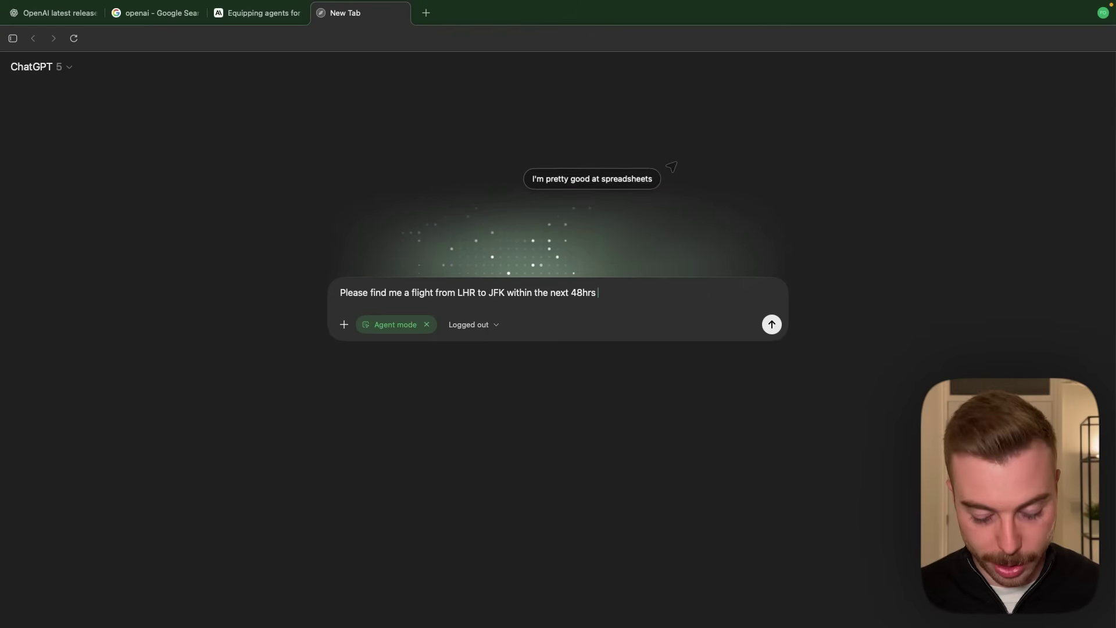
type("please use bo")
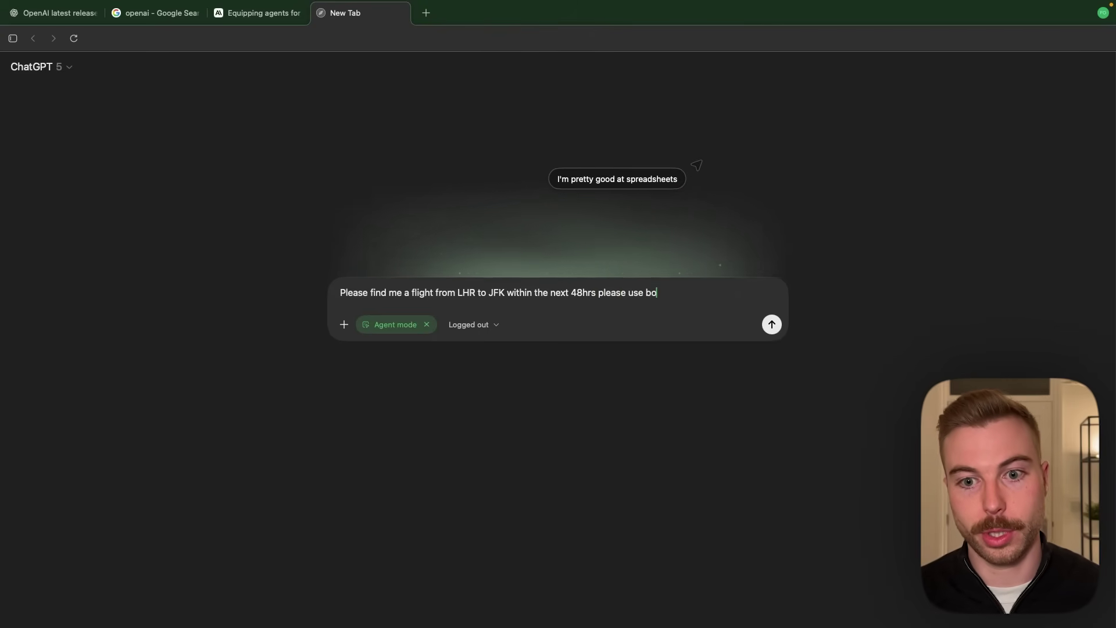
type("oking.com to find the best flights and ")
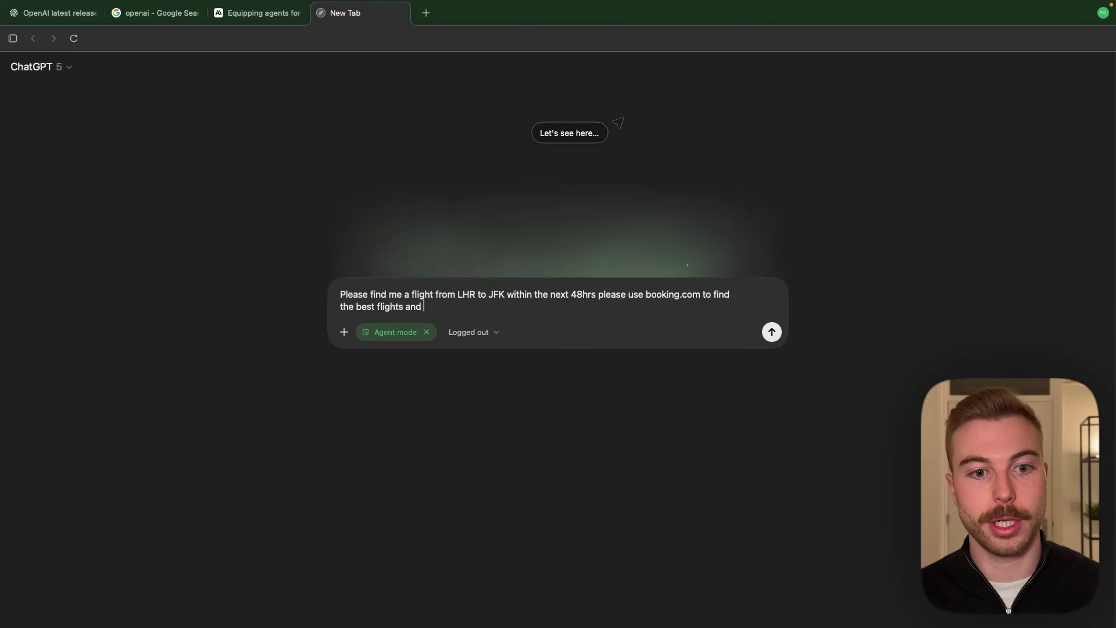
type("hotel for a ")
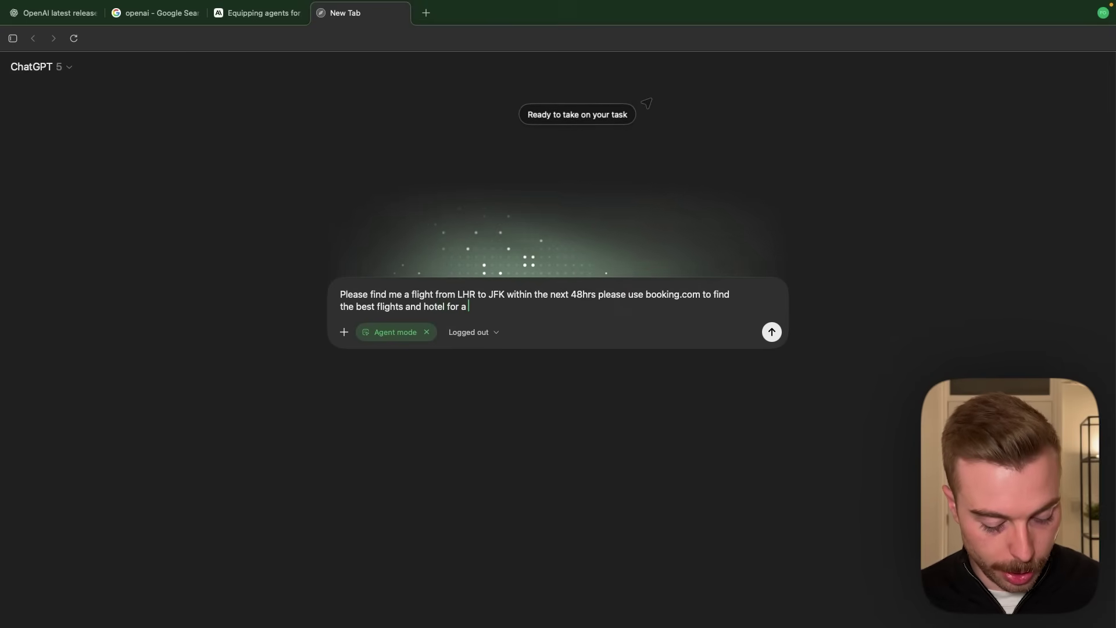
type("7 day s")
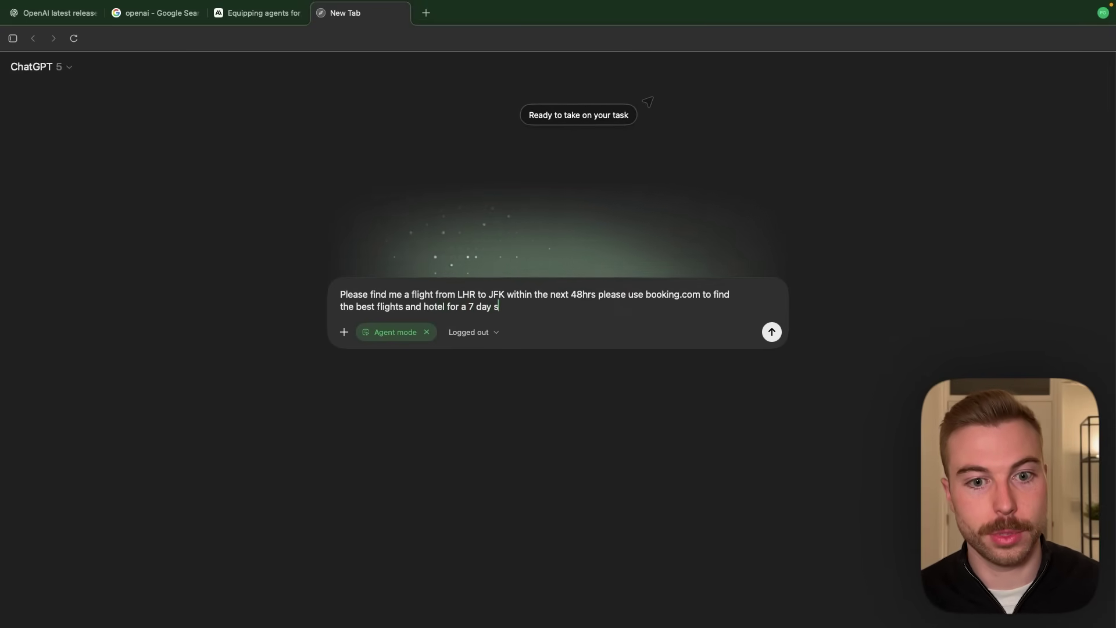
type("tay")
key("Return")
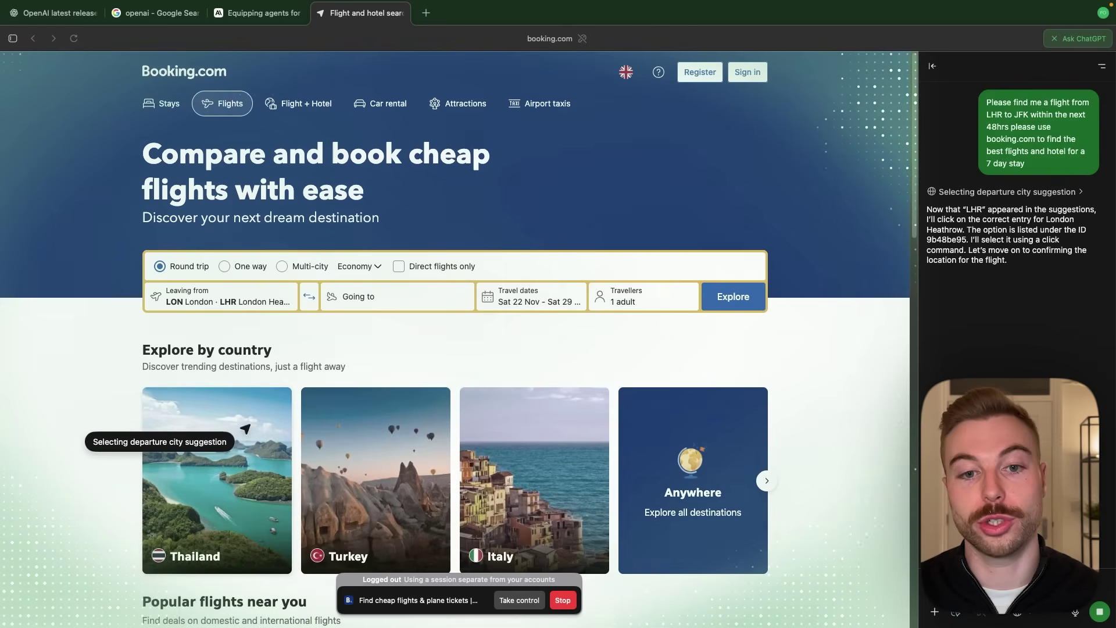
- Set the flight search to depart from Heathrow only and arrive at JFK
left_click(216, 302)
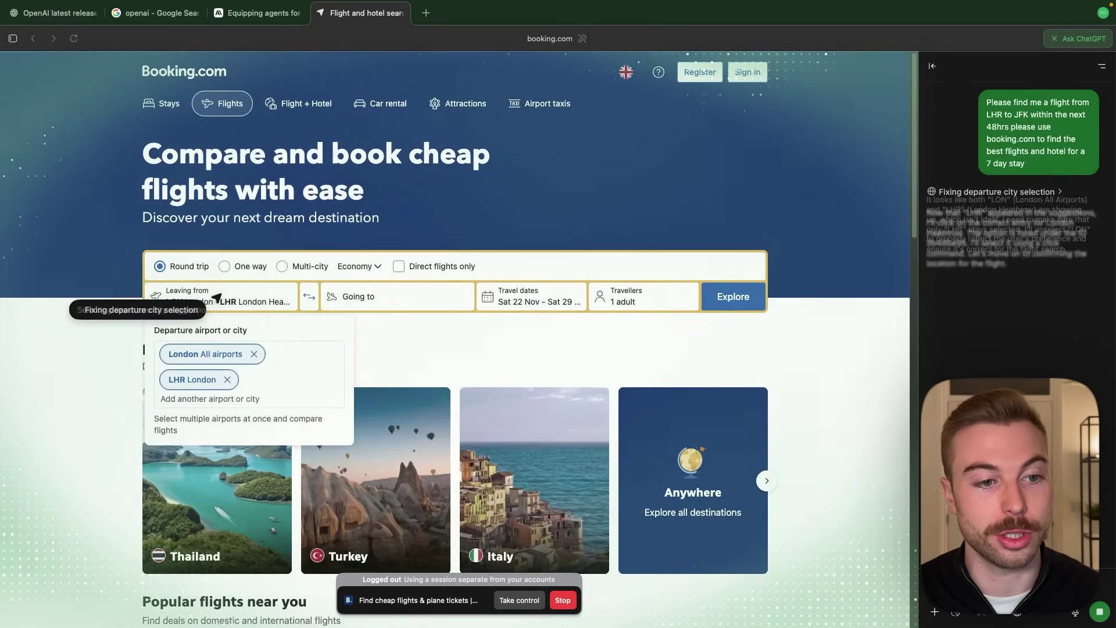
left_click(254, 354)
left_click(394, 304)
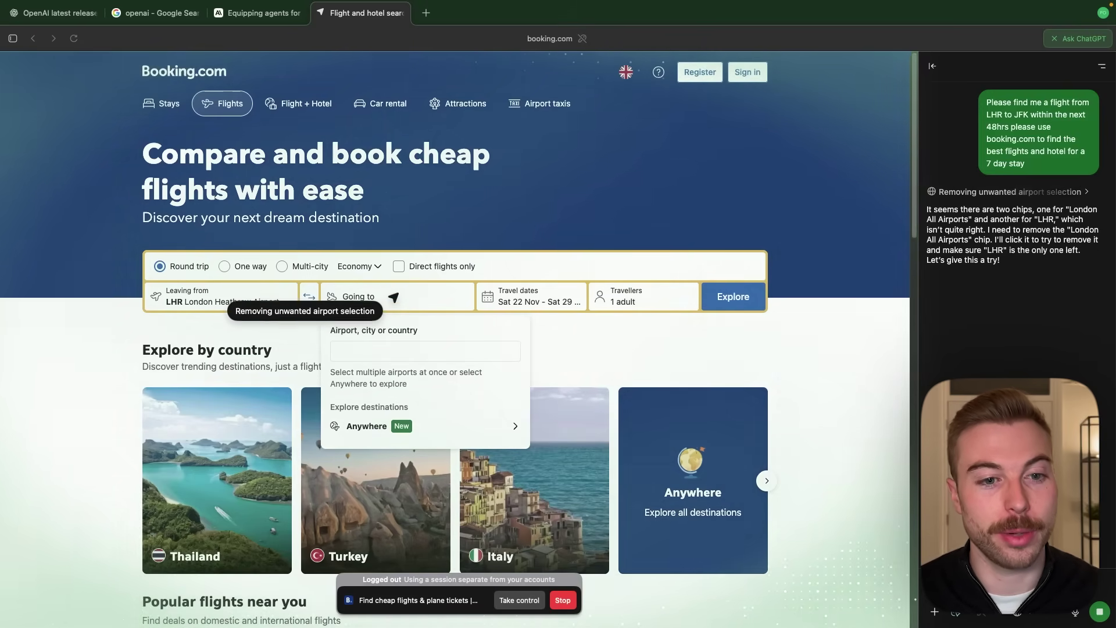
left_click(420, 351)
type("JFK")
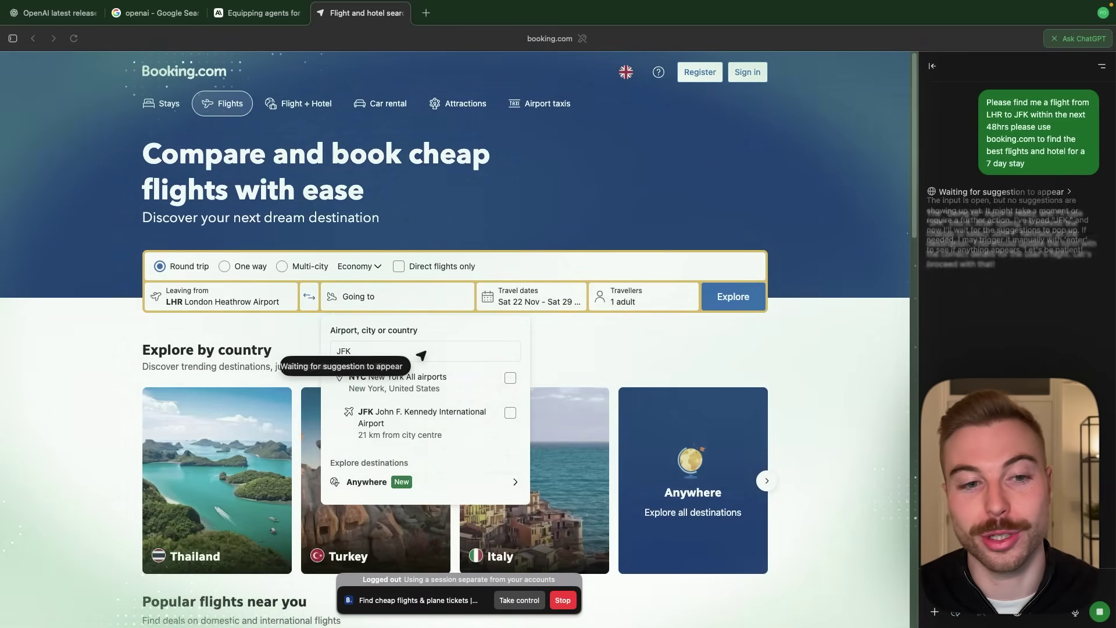
left_click(421, 428)
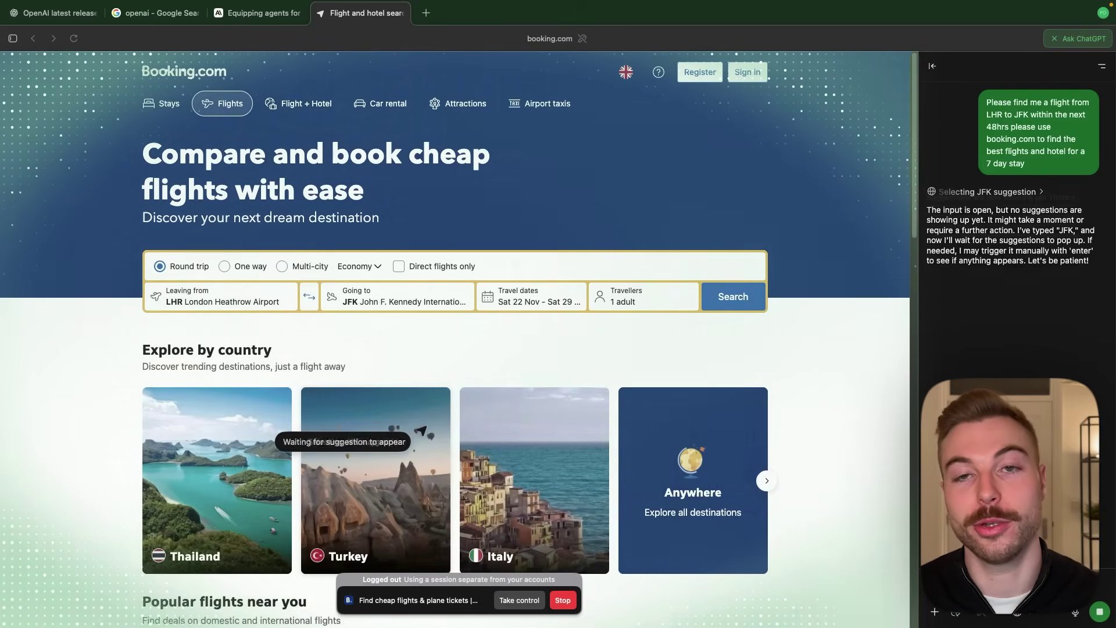
- Choose travel dates 22 Oct to 29 Oct and run the flight search
left_click(528, 296)
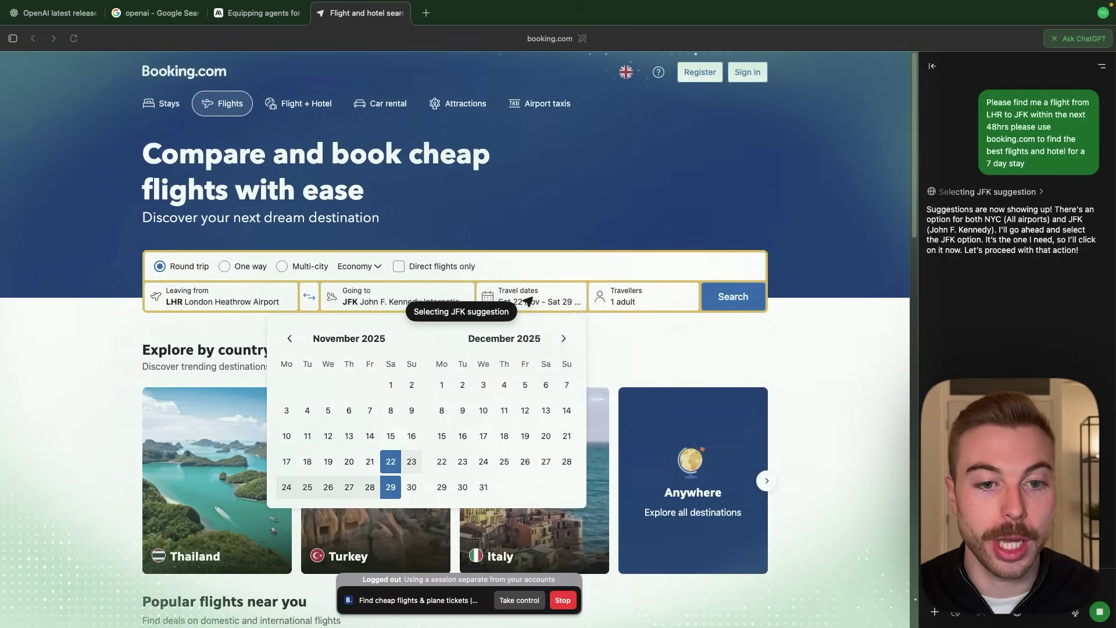
left_click(289, 339)
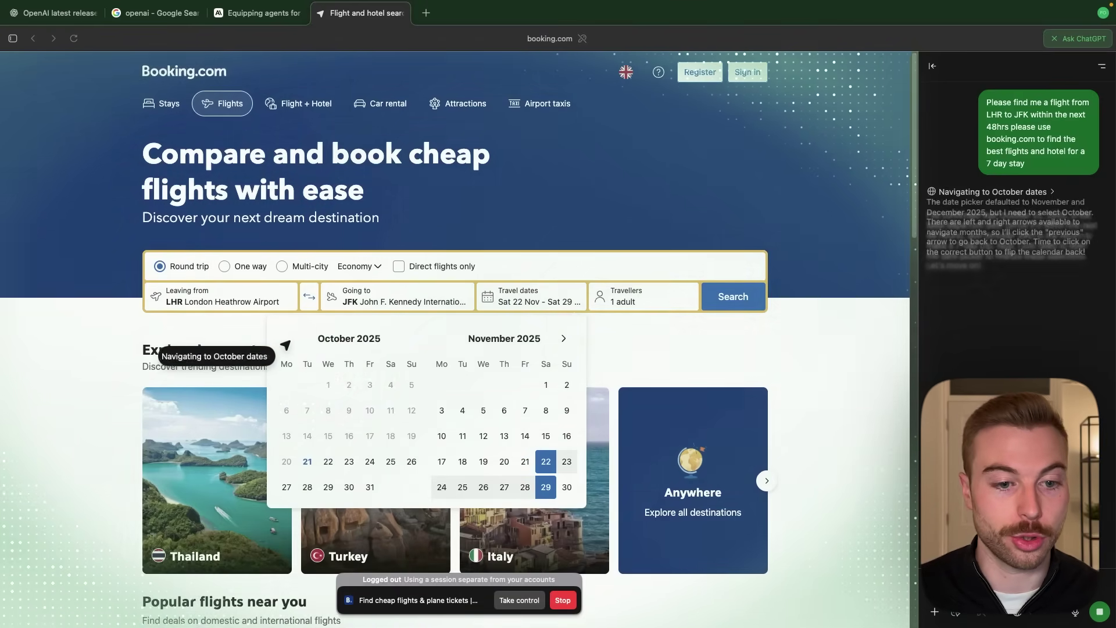
left_click(328, 462)
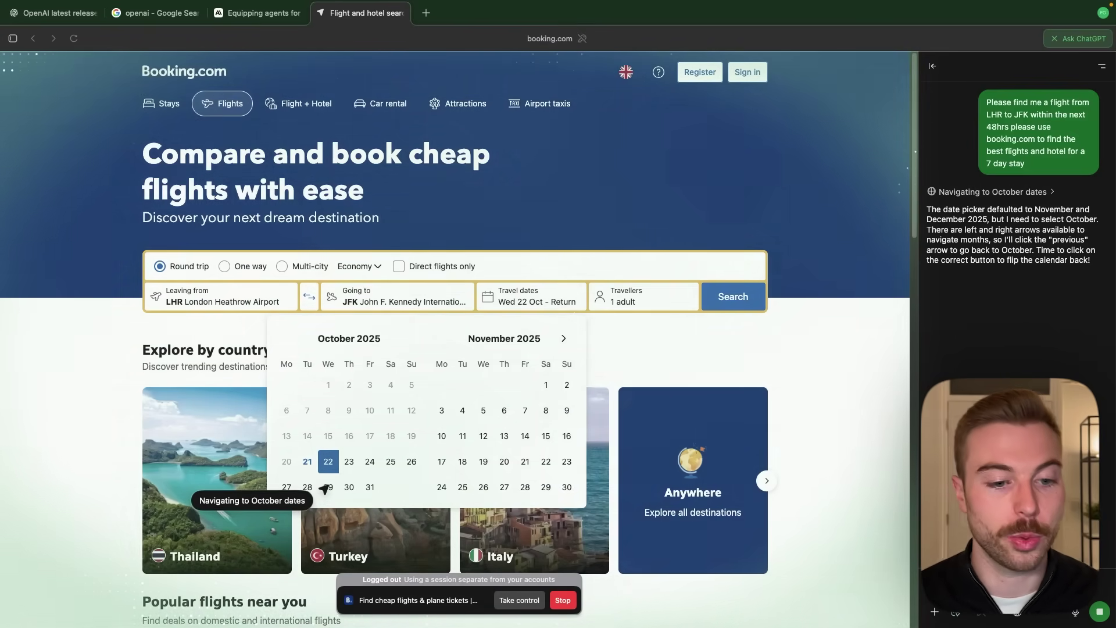
left_click(328, 487)
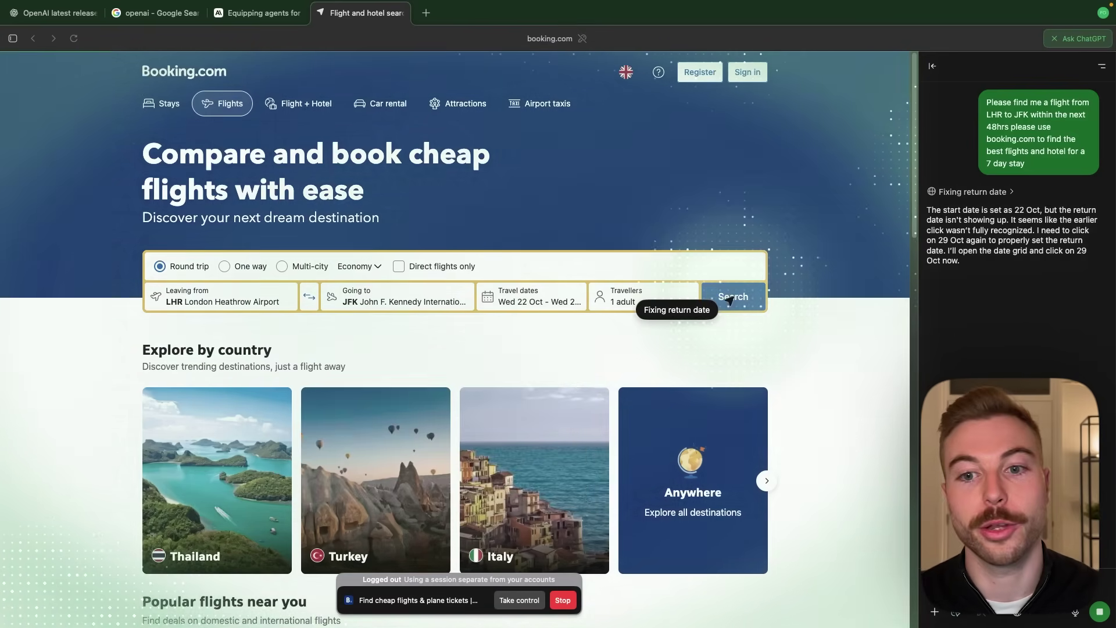
left_click(729, 298)
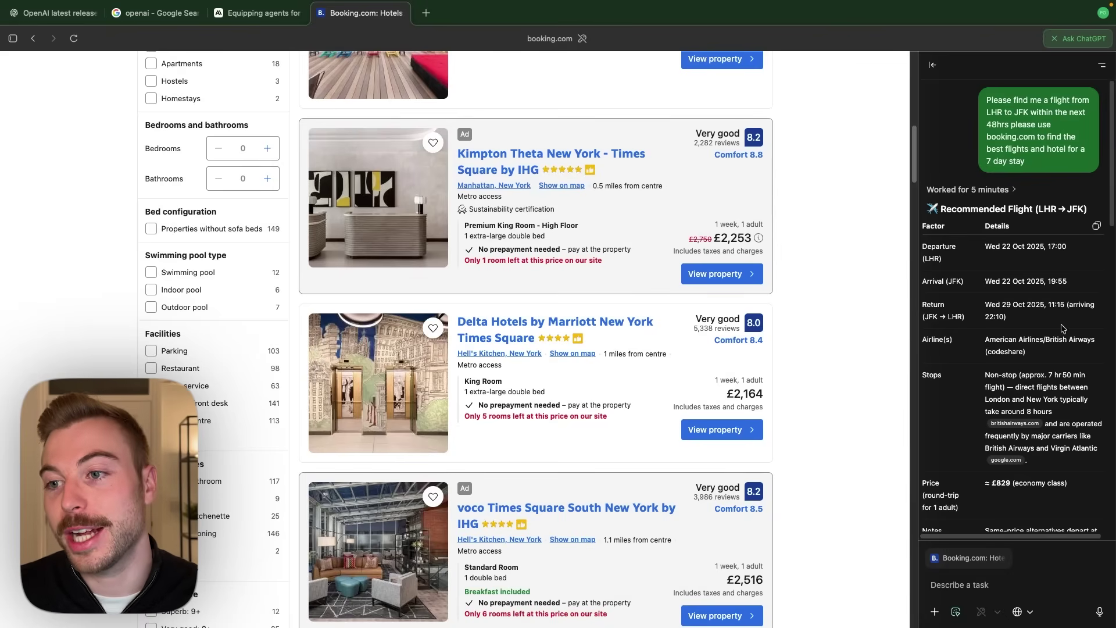
- Set up a Booking.com flight search from London Heathrow (LHR) to JFK John F. Kennedy International
scroll(1059, 317, "down", 2)
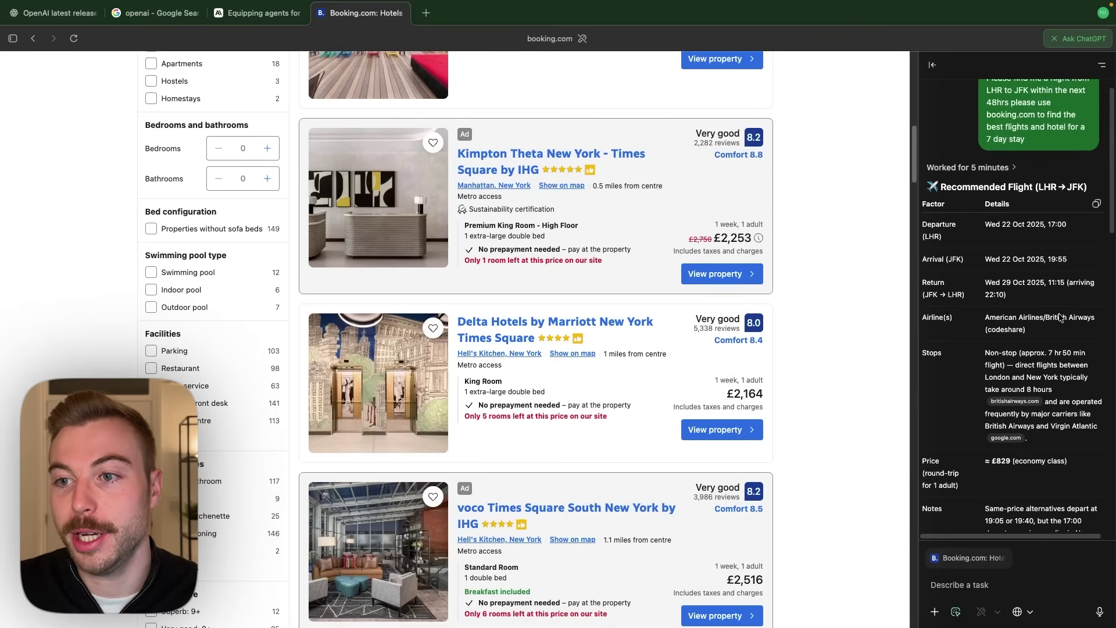
scroll(1060, 317, "down", 2)
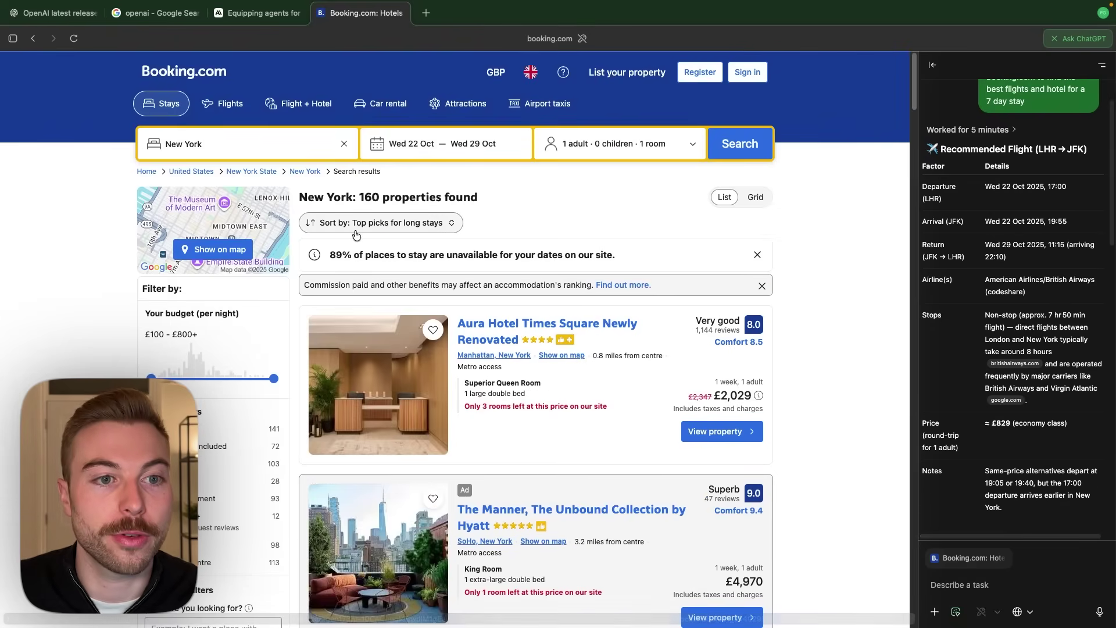
scroll(523, 233, "up", 15)
left_click(220, 106)
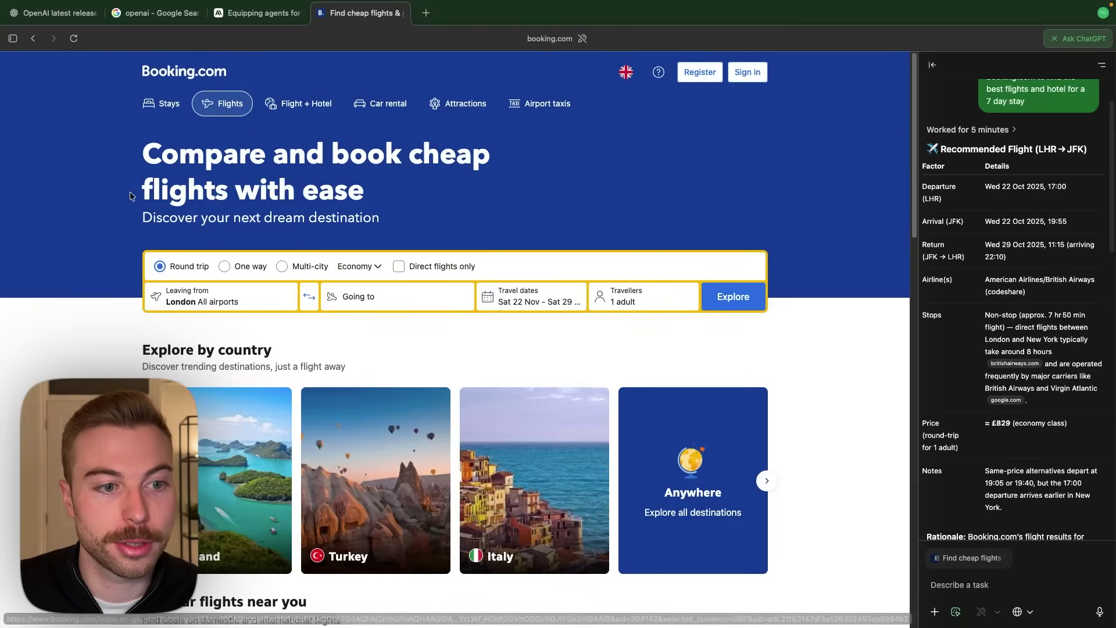
left_click(221, 303)
type("lhr")
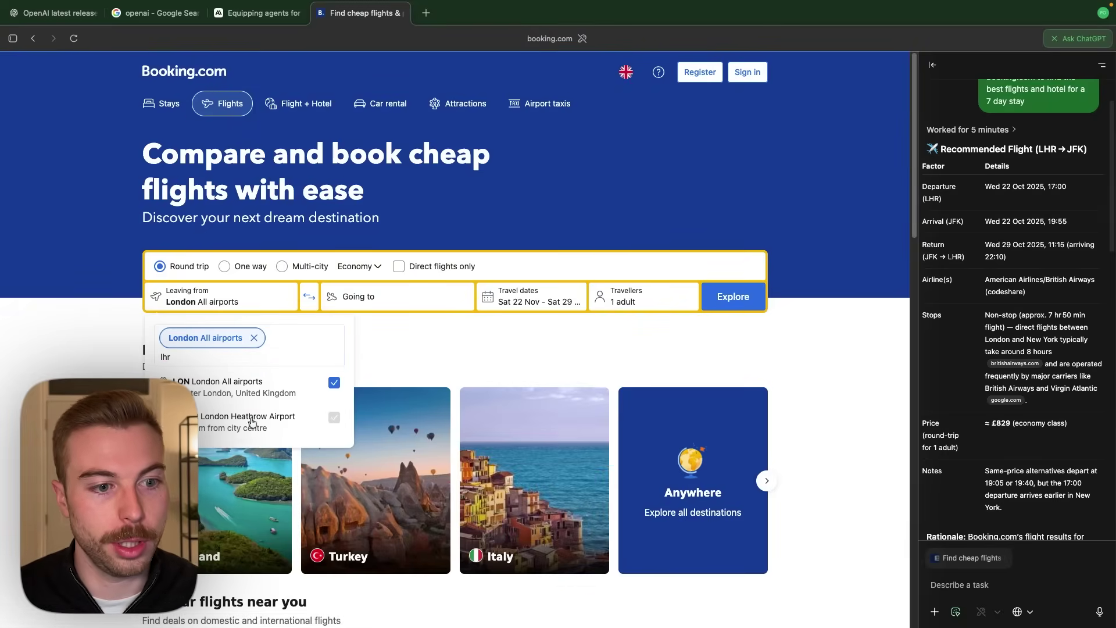
left_click(247, 419)
left_click(256, 302)
left_click(254, 354)
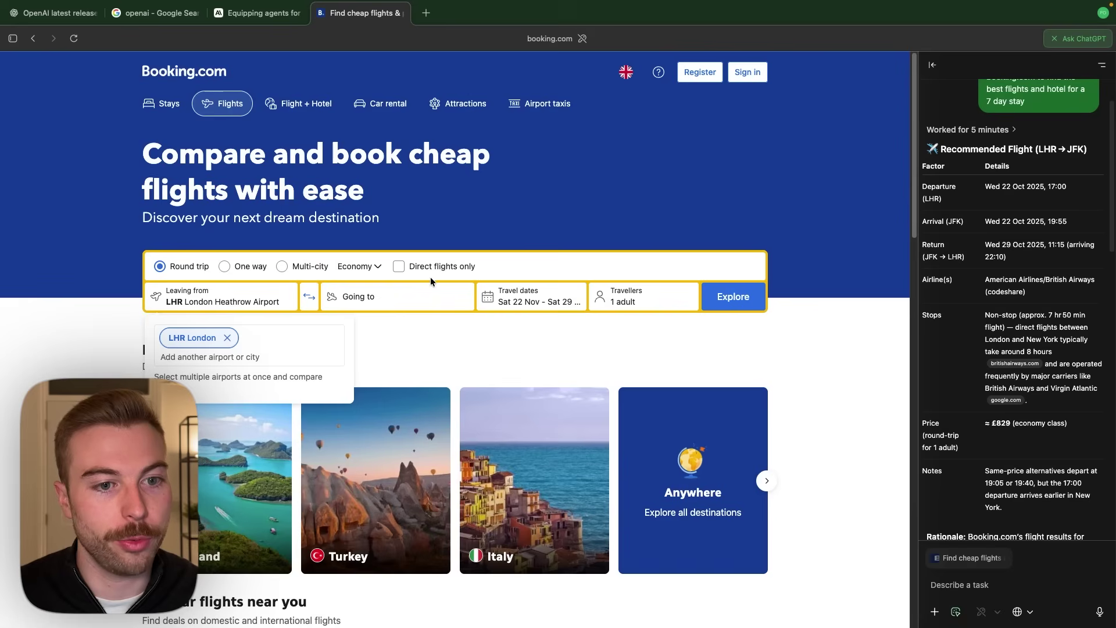
left_click(421, 296)
type("JFK")
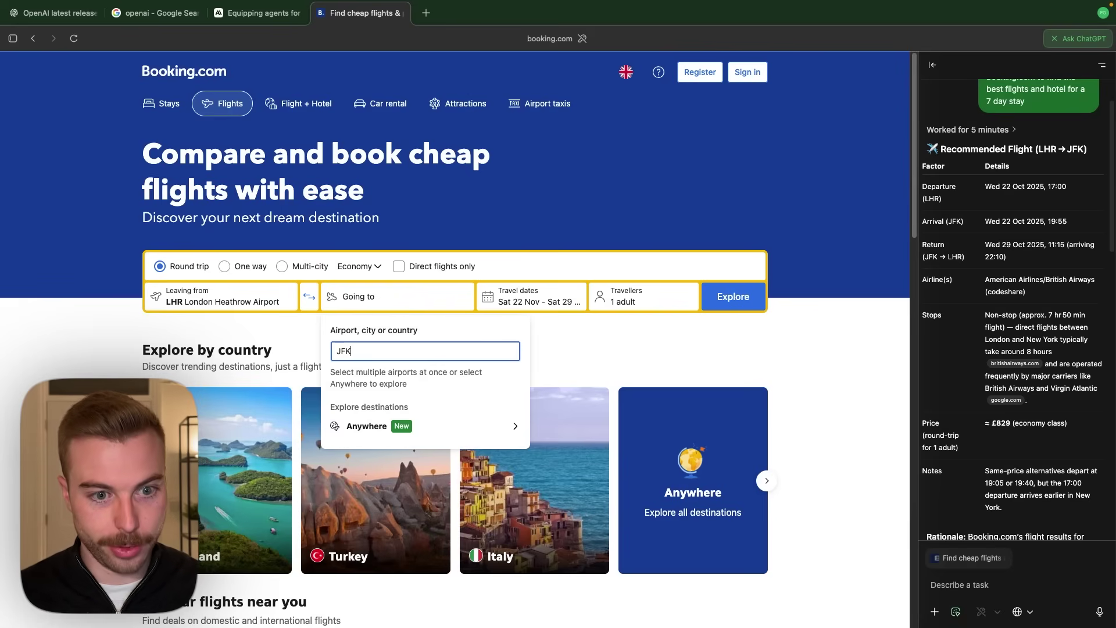
left_click(394, 435)
- Choose 22–29 Oct travel dates, run the search, and highlight the agent's recommended 17:00 departure
left_click(526, 299)
left_click(288, 343)
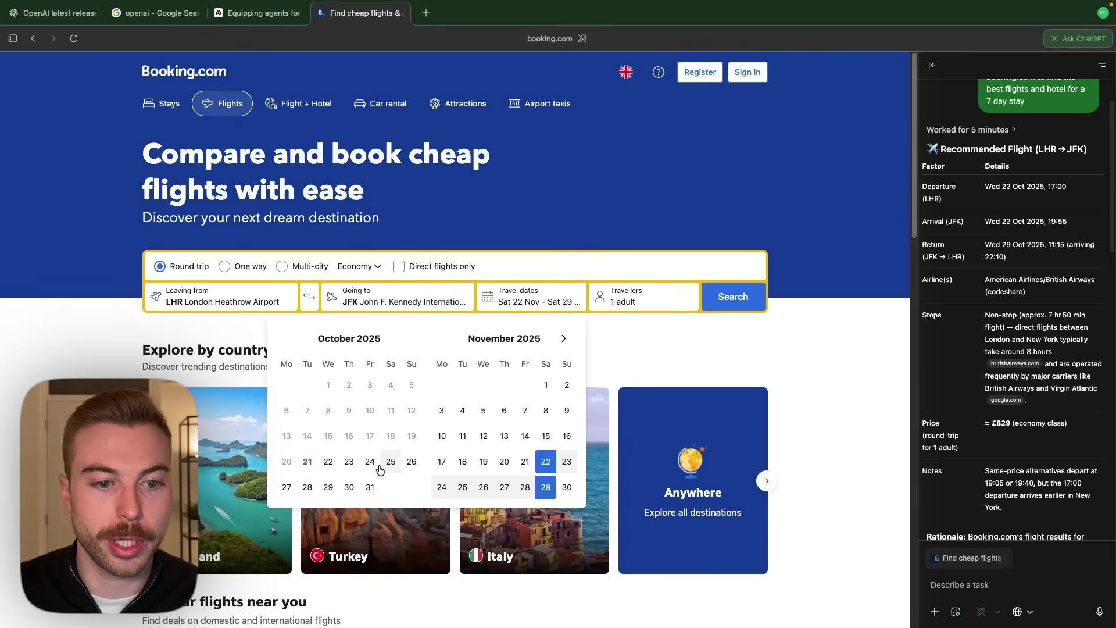
left_click(329, 462)
left_click(328, 488)
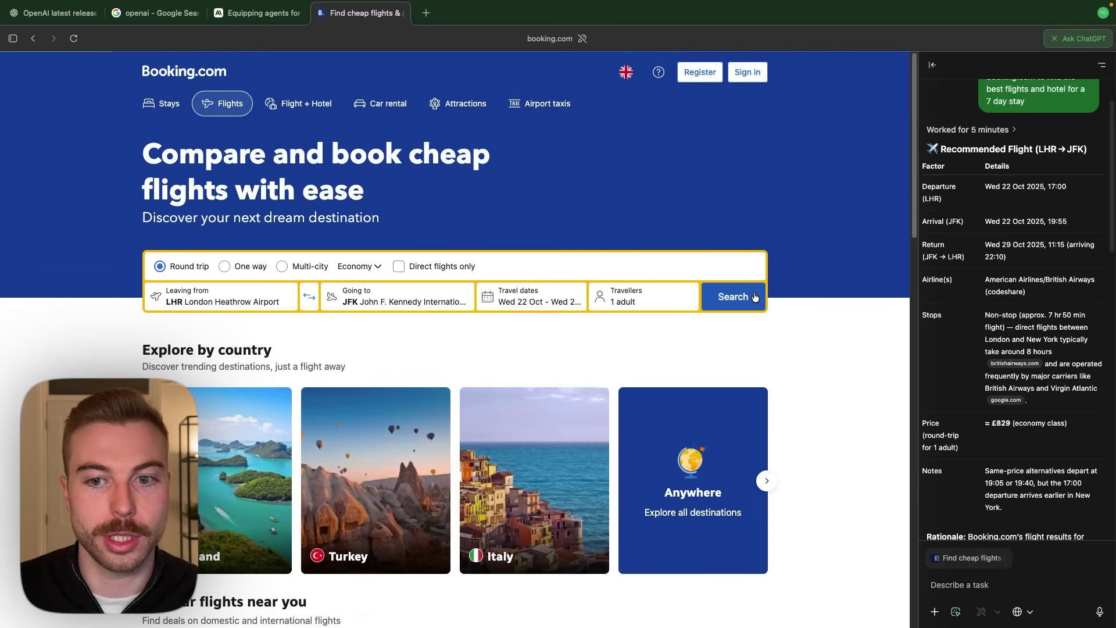
left_click(732, 299)
double_click(1057, 187)
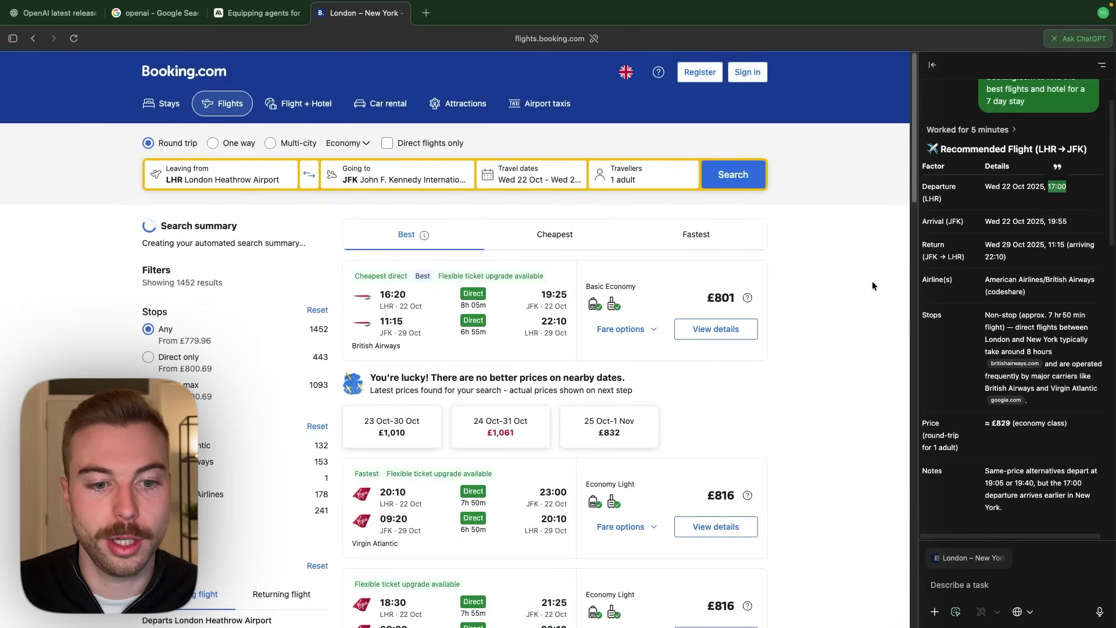
scroll(872, 281, "down", 2)
scroll(872, 281, "down", 6)
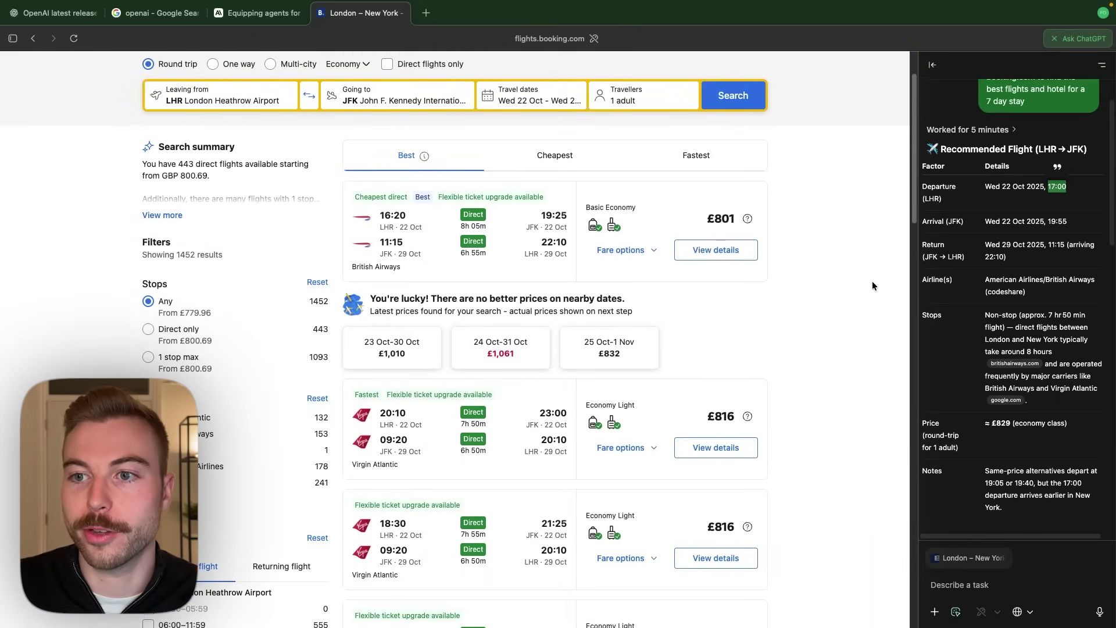
scroll(872, 280, "down", 3)
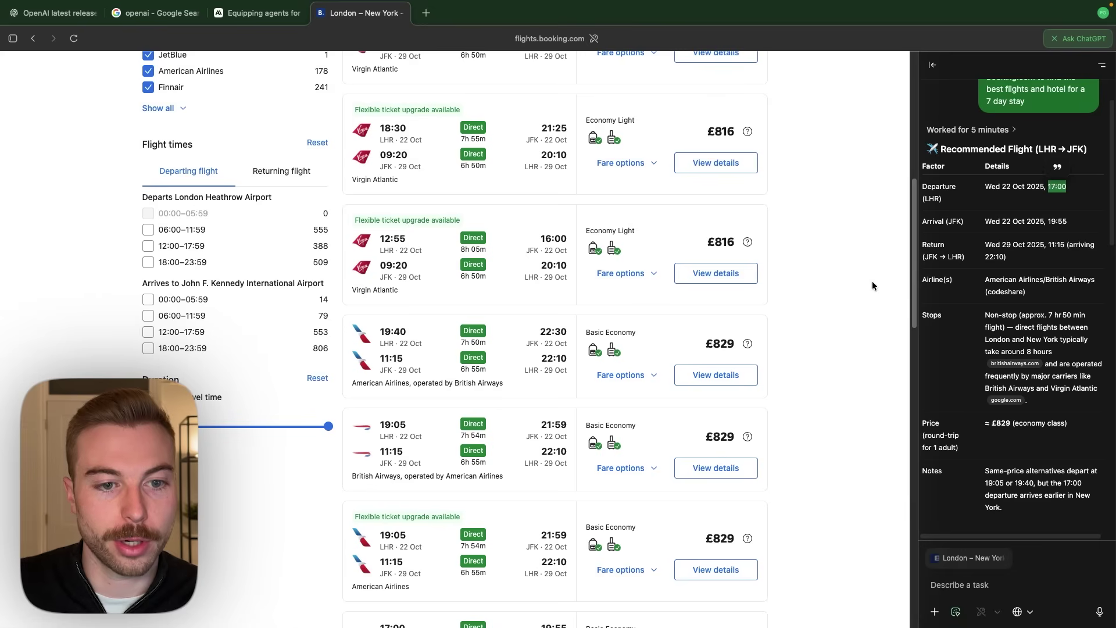
left_click_drag(379, 508, 414, 506)
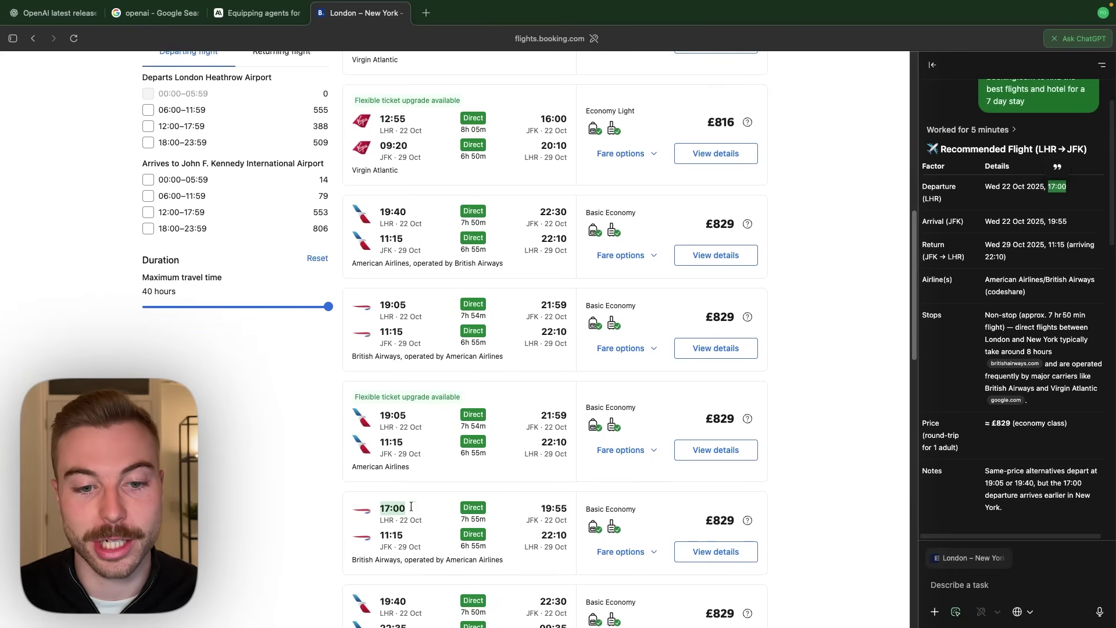
left_click_drag(567, 509, 551, 509)
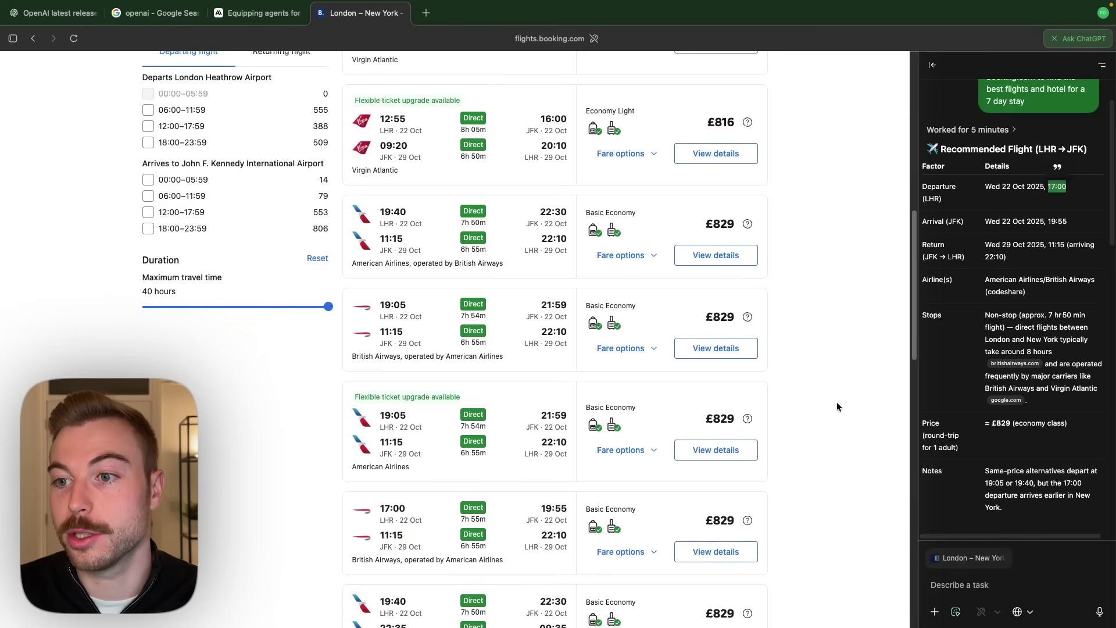
left_click(1029, 265)
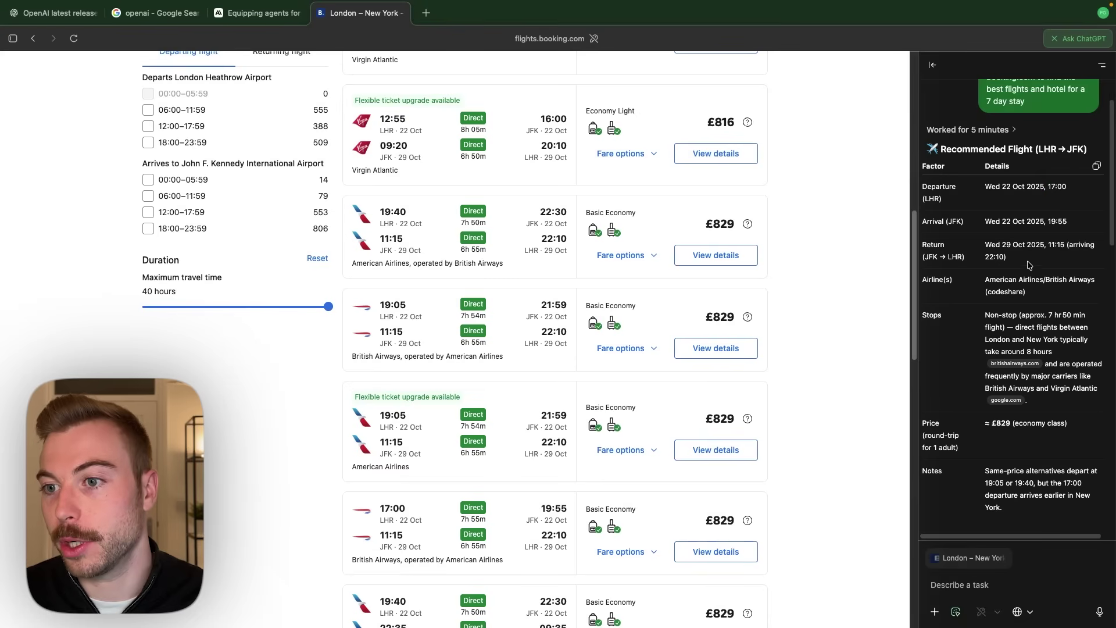
left_click_drag(999, 278, 1059, 280)
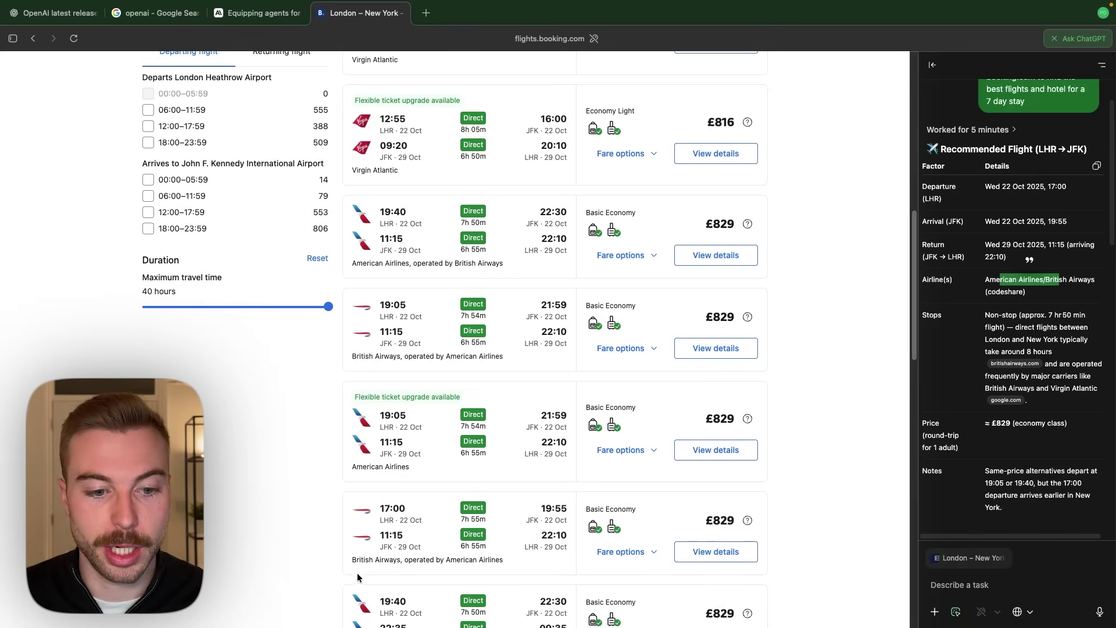
left_click_drag(443, 562, 519, 567)
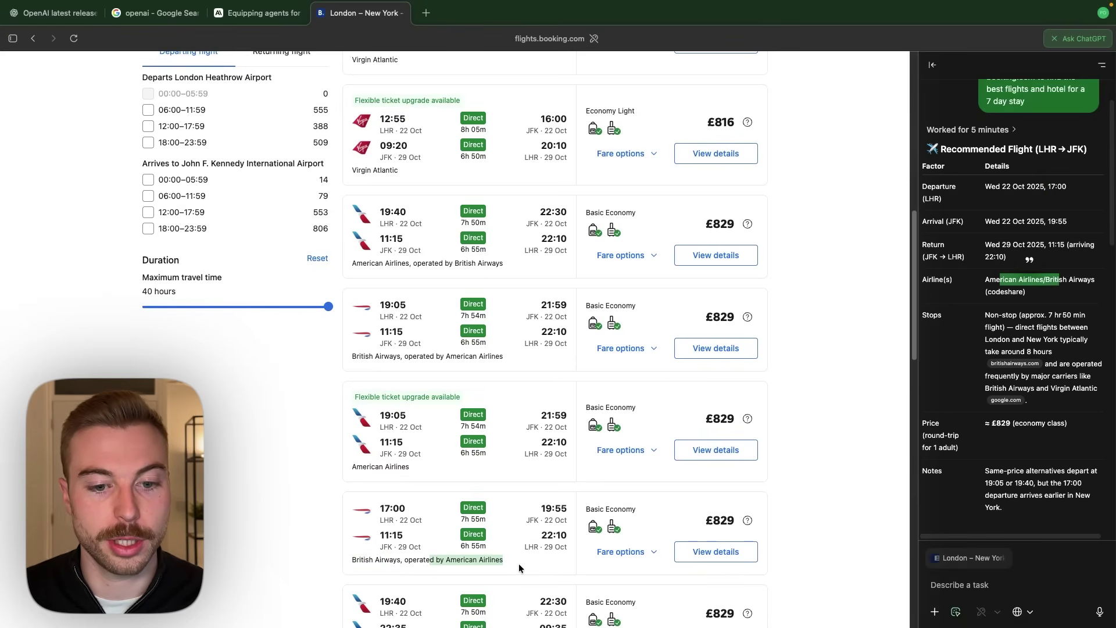
left_click(1048, 373)
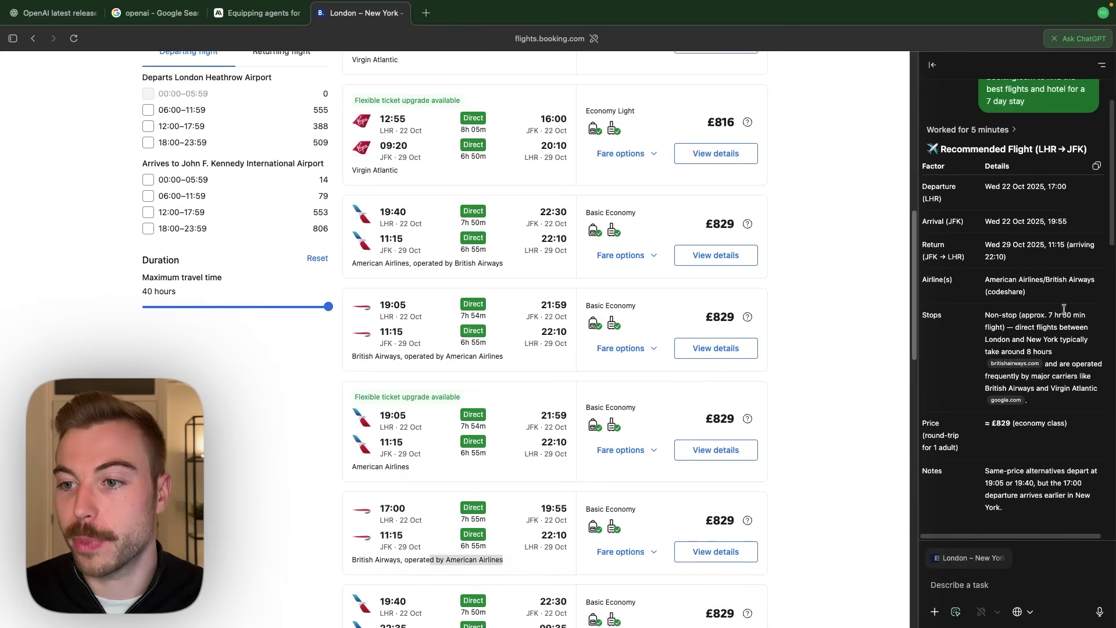
scroll(1063, 308, "down", 2)
left_click_drag(1068, 277, 1029, 278)
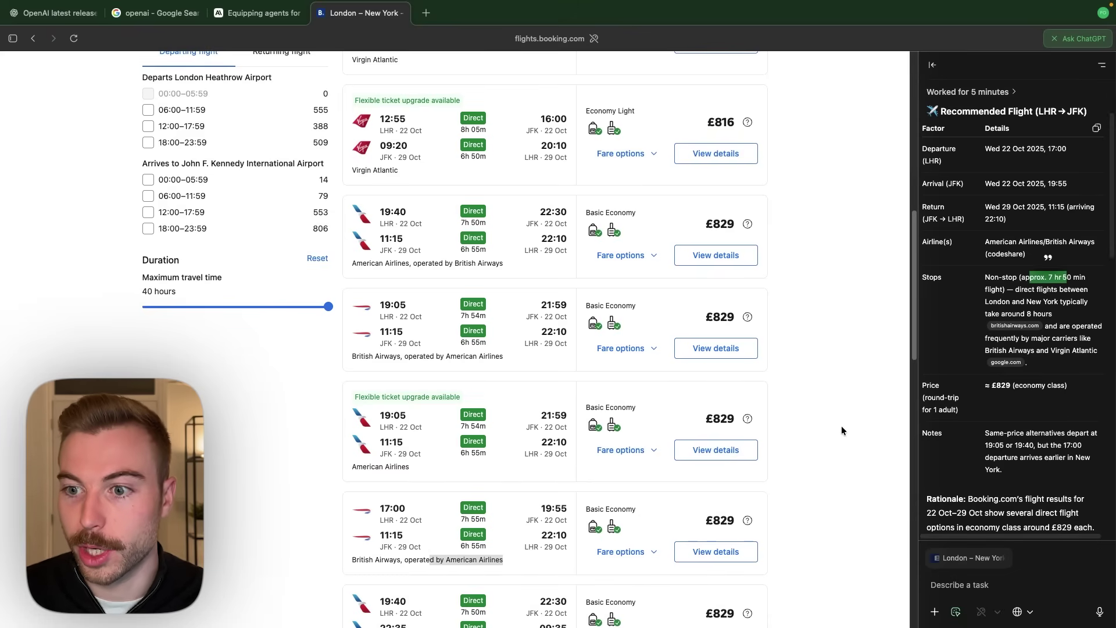
scroll(842, 423, "down", 4)
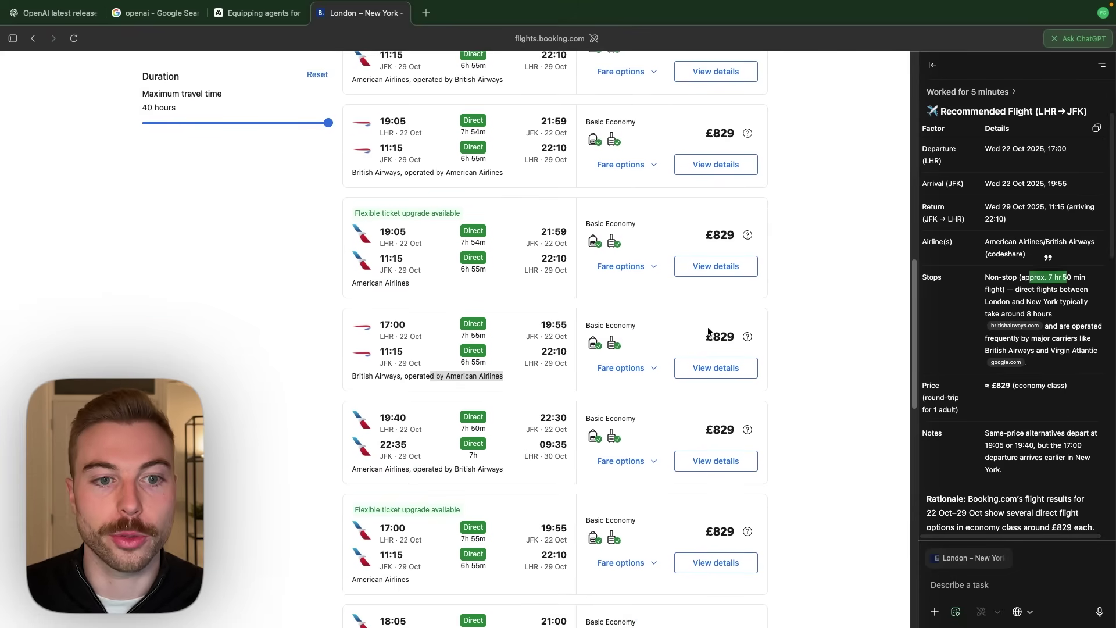
scroll(709, 332, "up", 1)
left_click_drag(1012, 385, 1069, 386)
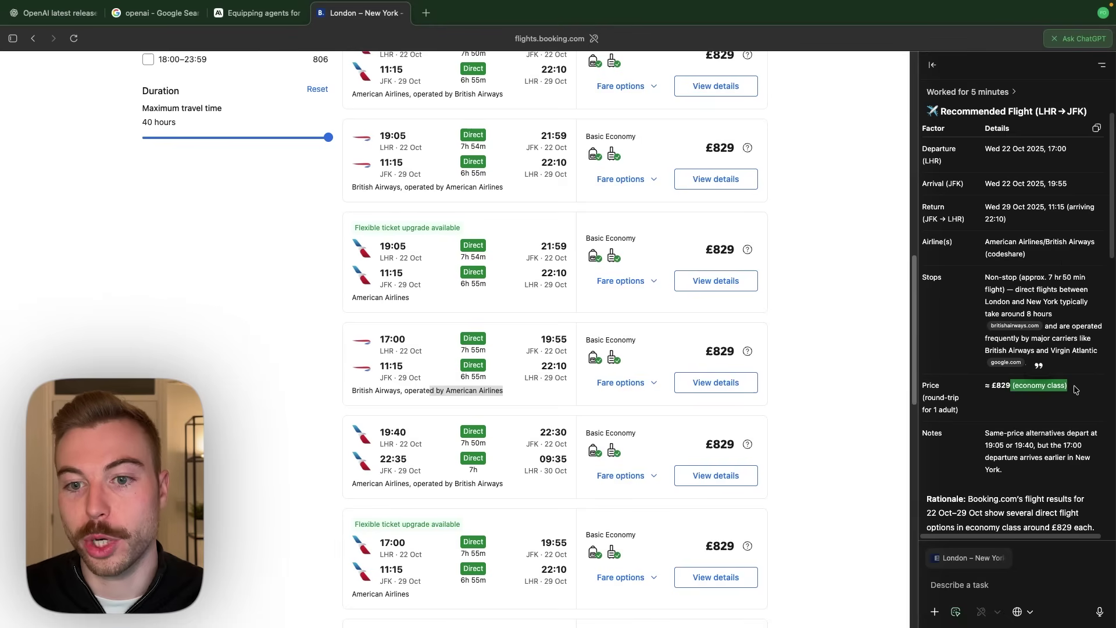
scroll(1072, 386, "down", 5)
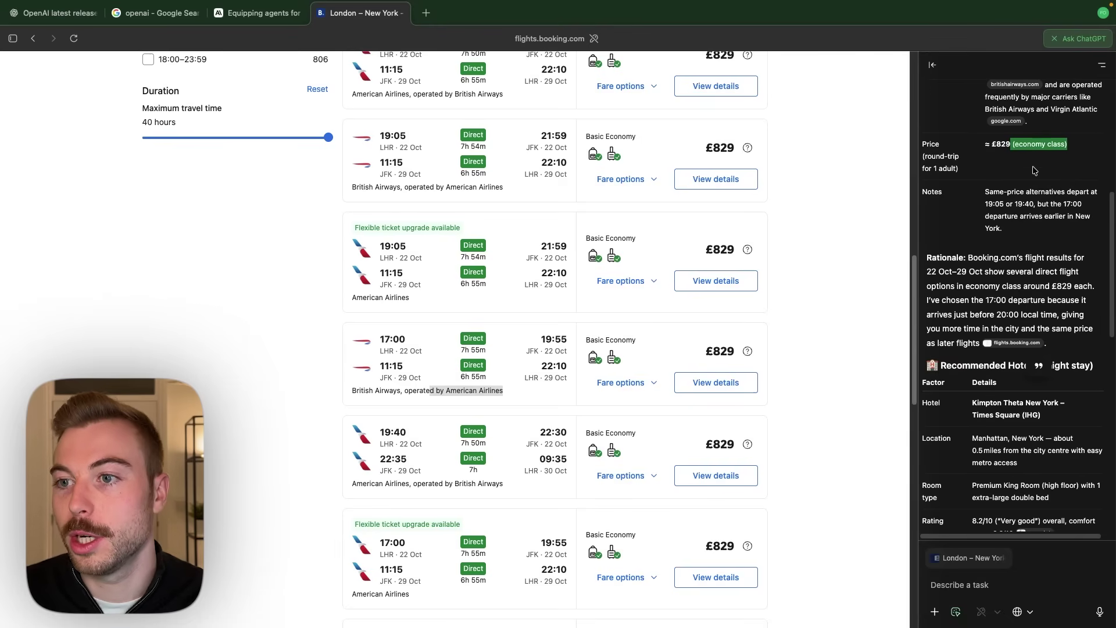
scroll(1001, 184, "down", 1)
scroll(1037, 232, "down", 1)
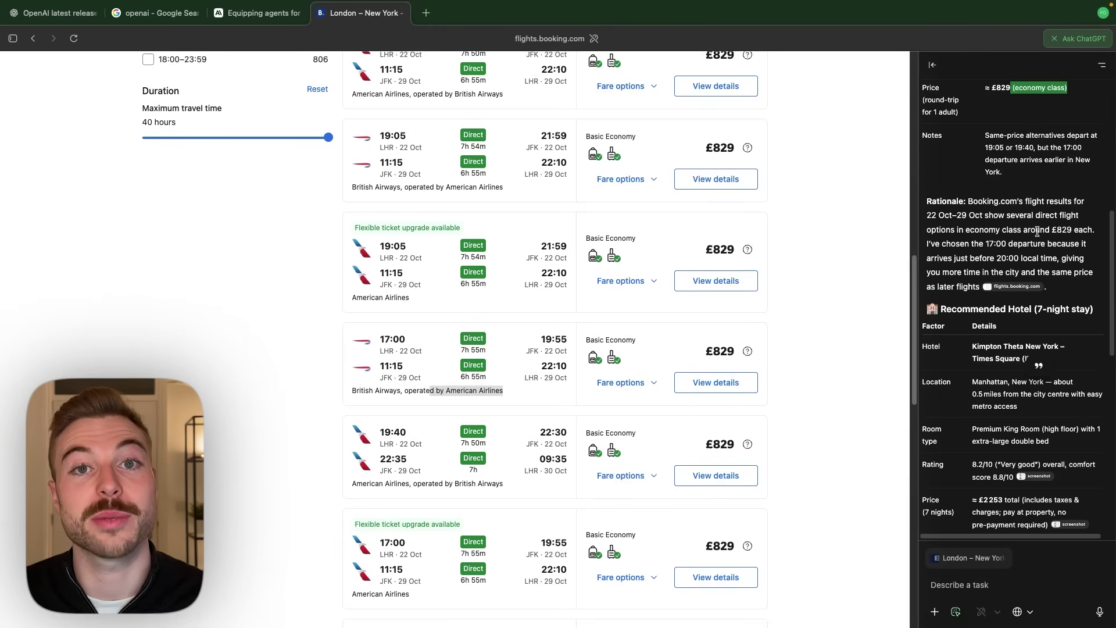
left_click(1030, 202)
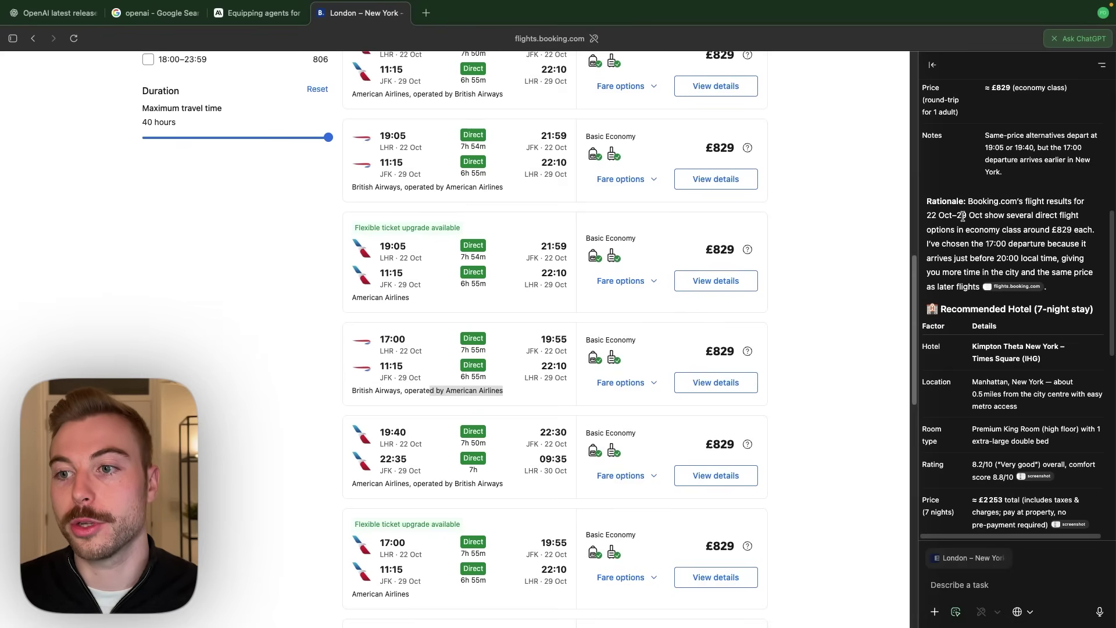
scroll(1000, 256, "down", 1)
scroll(1023, 262, "down", 2)
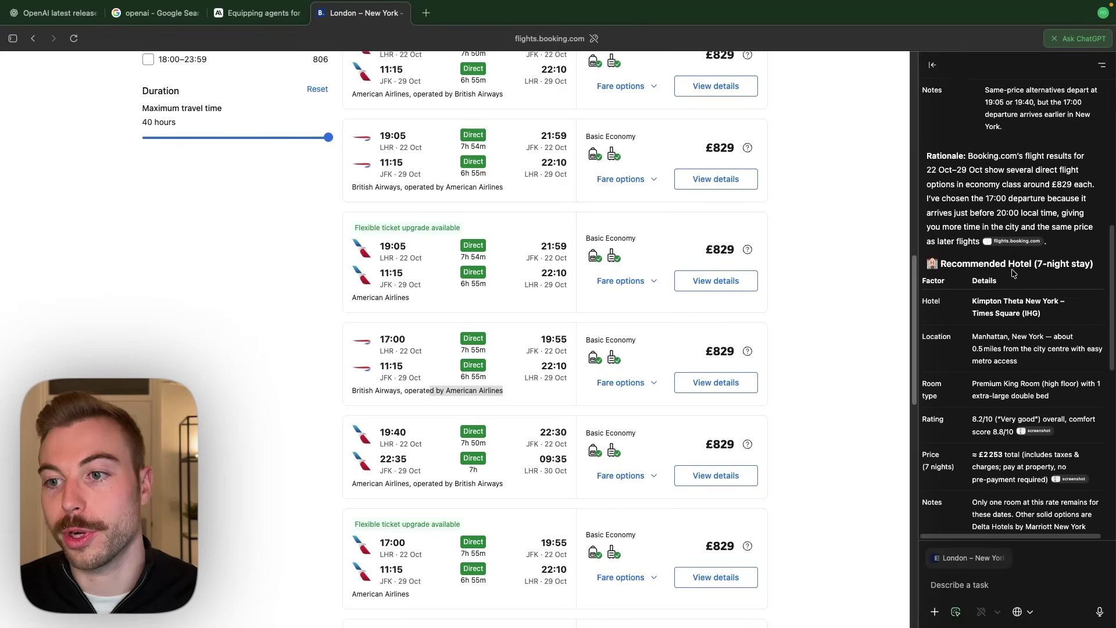
scroll(675, 244, "up", 15)
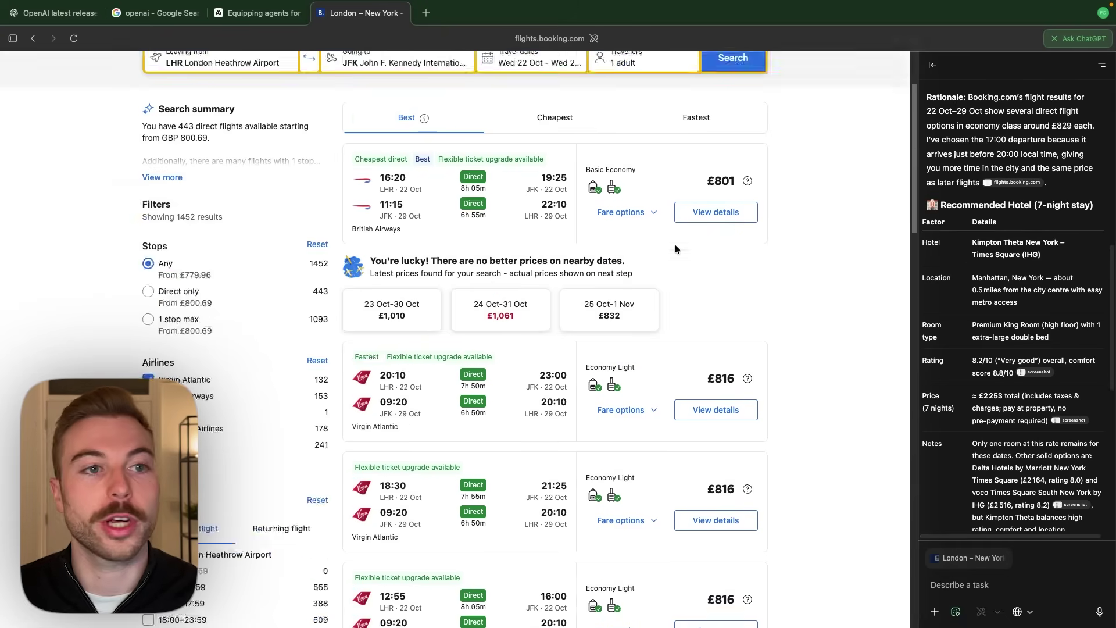
left_click(173, 111)
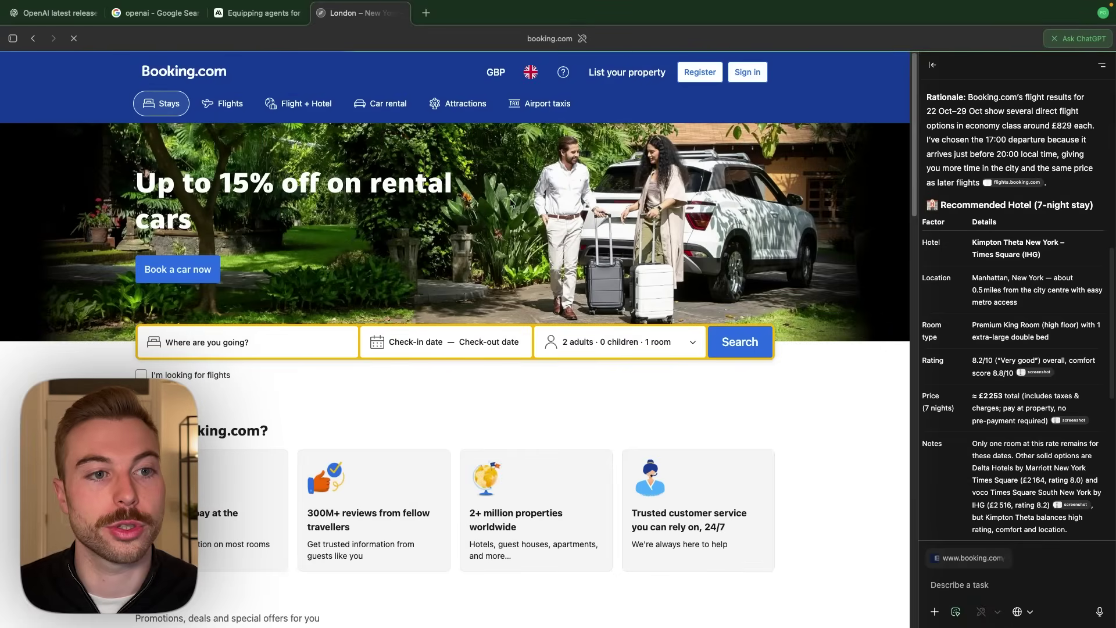
- Search stays in New York, United States for 22–29 Oct, then select the agent's recommended hotel name
left_click(282, 342)
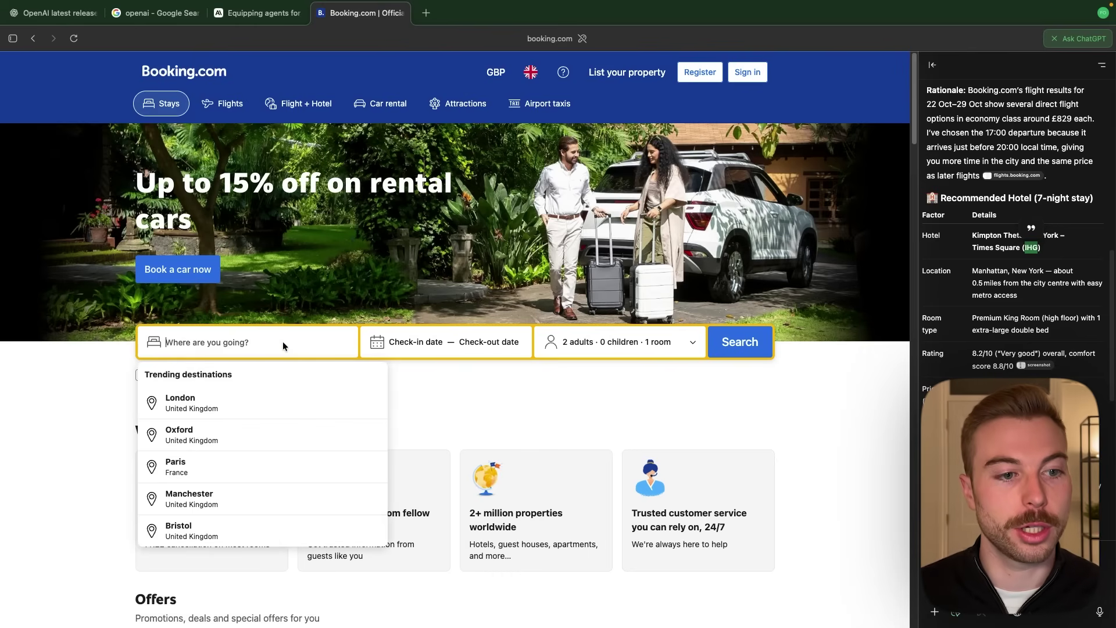
type("New York")
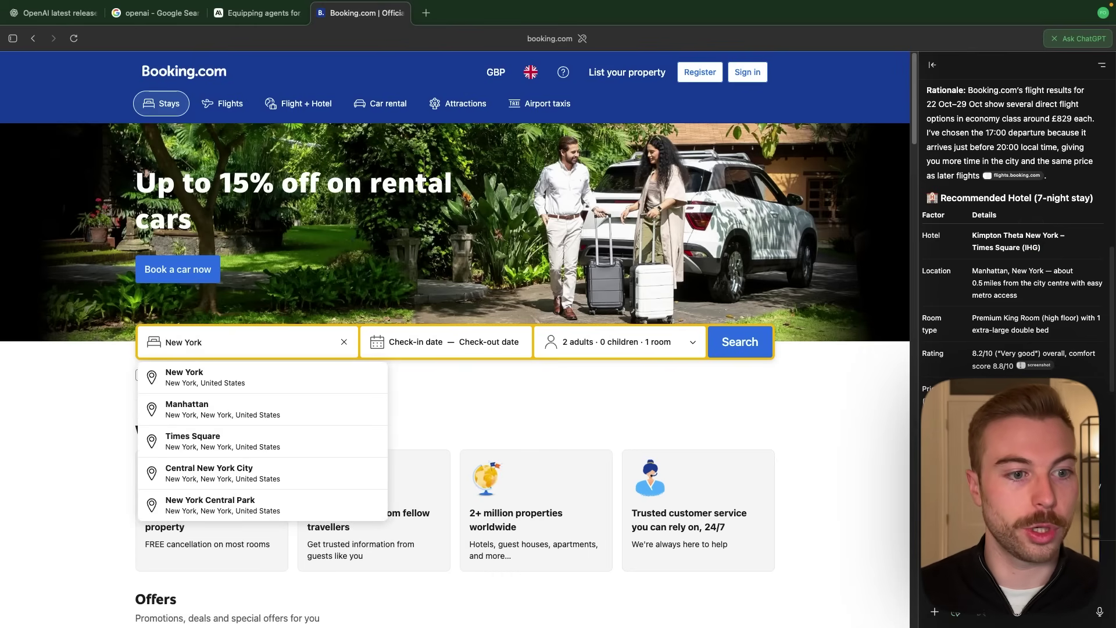
left_click(217, 378)
left_click(437, 539)
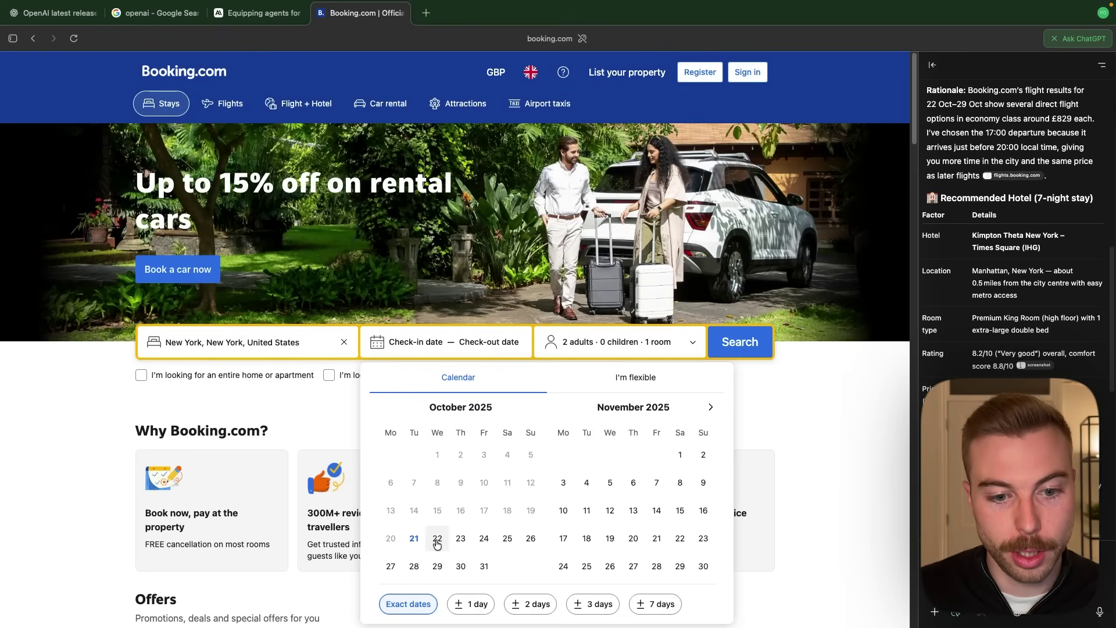
left_click(437, 566)
left_click(727, 343)
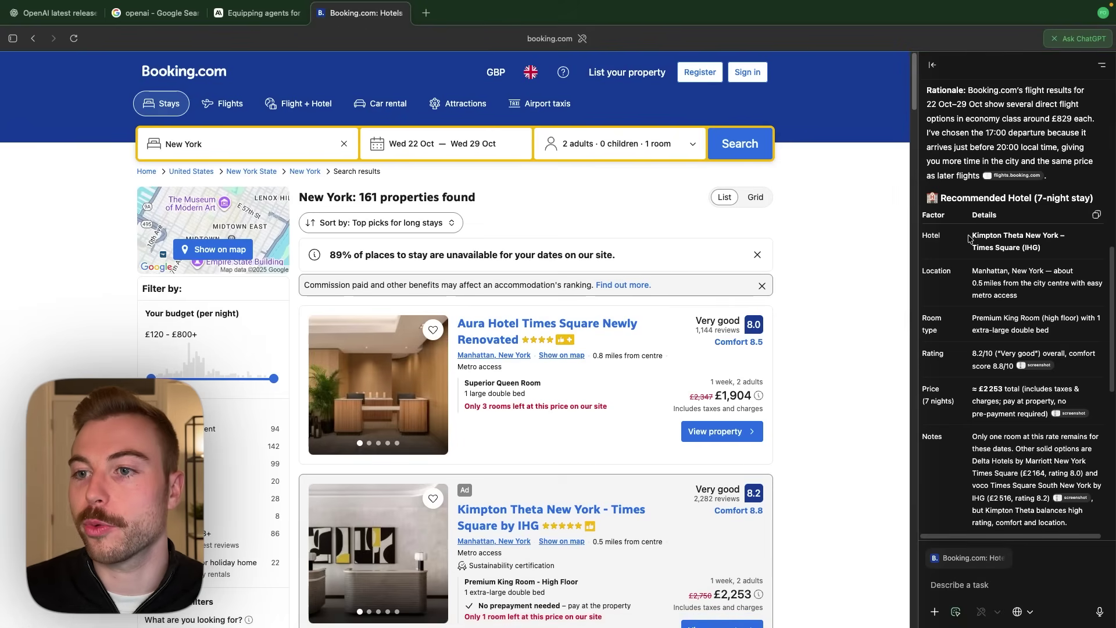
left_click_drag(972, 235, 1024, 232)
key("super+c")
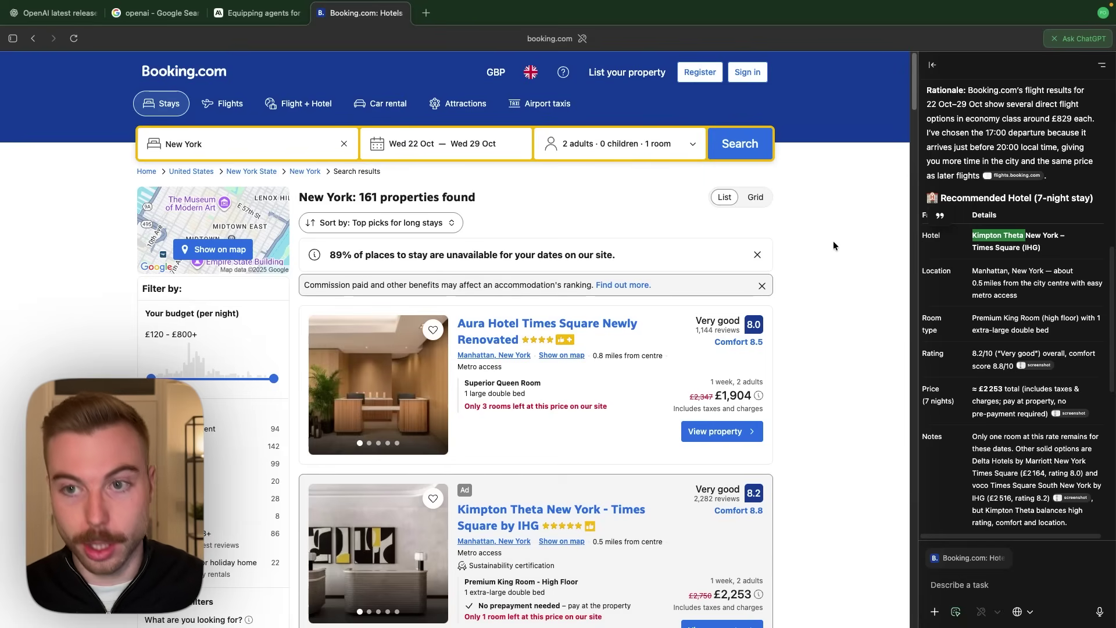
- Find Kimpton Theta on the New York results page with an in-page search
key("super+f")
key("super+v")
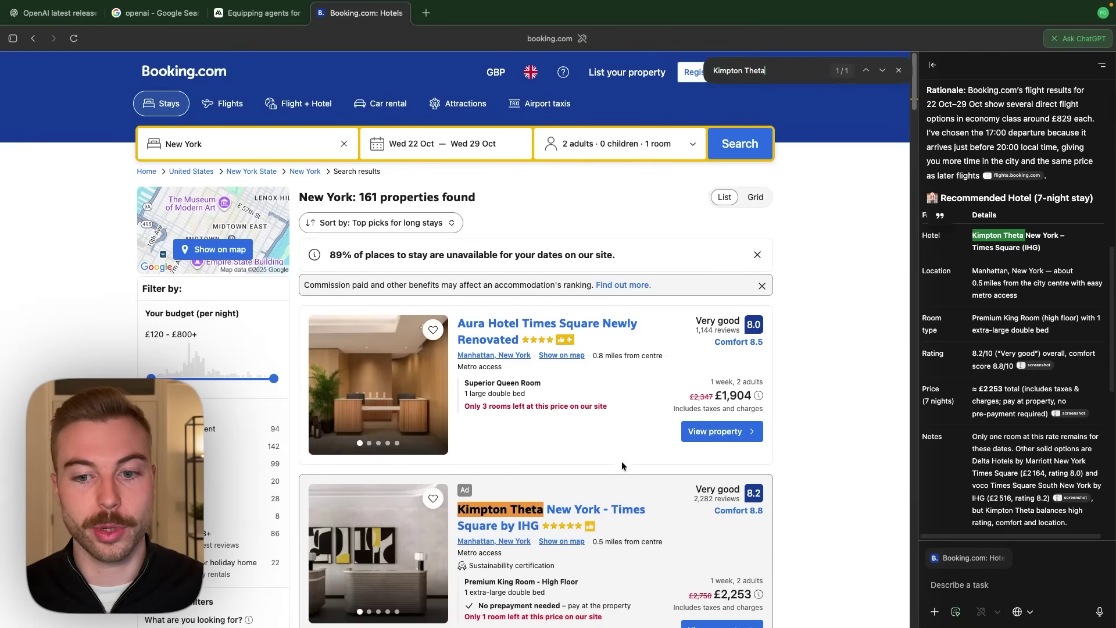
scroll(621, 463, "down", 3)
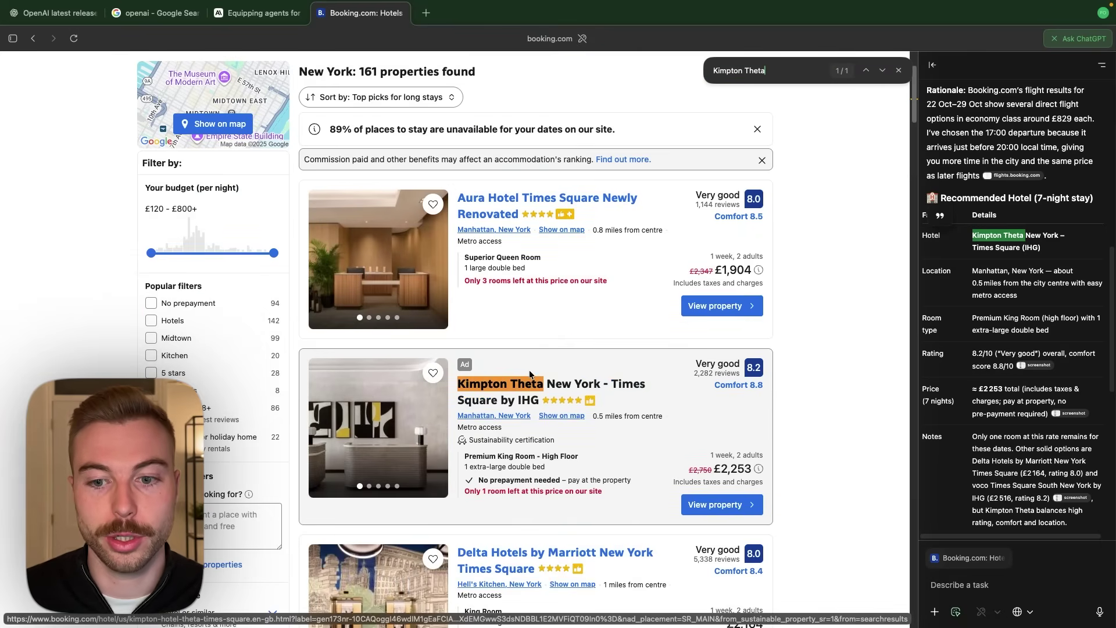
- Check the agent's results screenshot and scroll the listing to confirm the 8.2 rating and £2,253 price
mouse_move(729, 473)
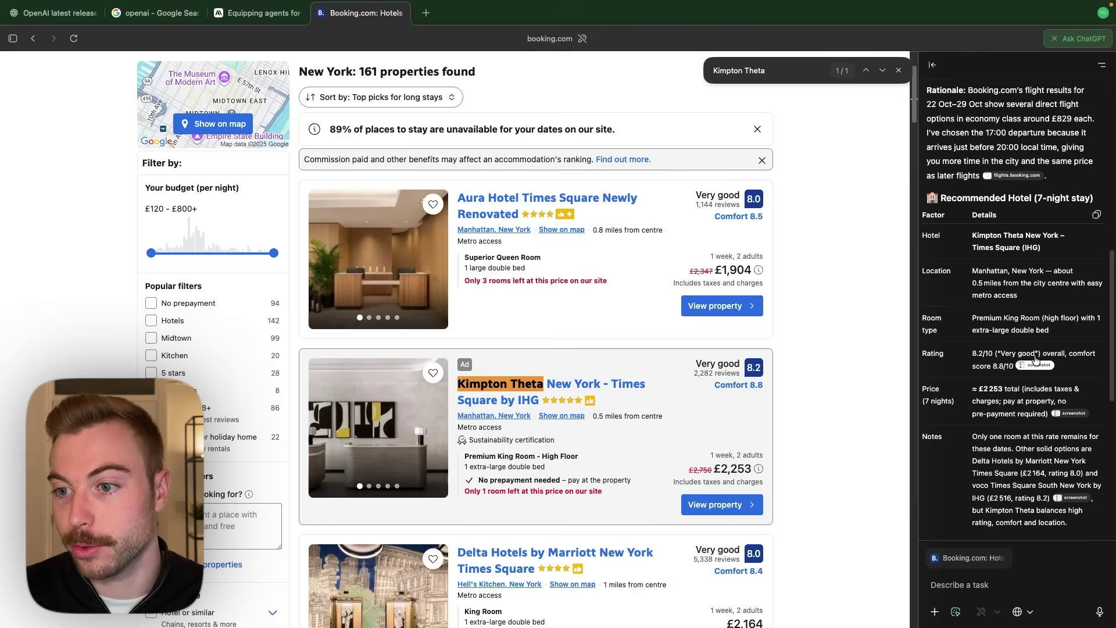
left_click(1037, 365)
left_click(931, 62)
scroll(1035, 330, "down", 2)
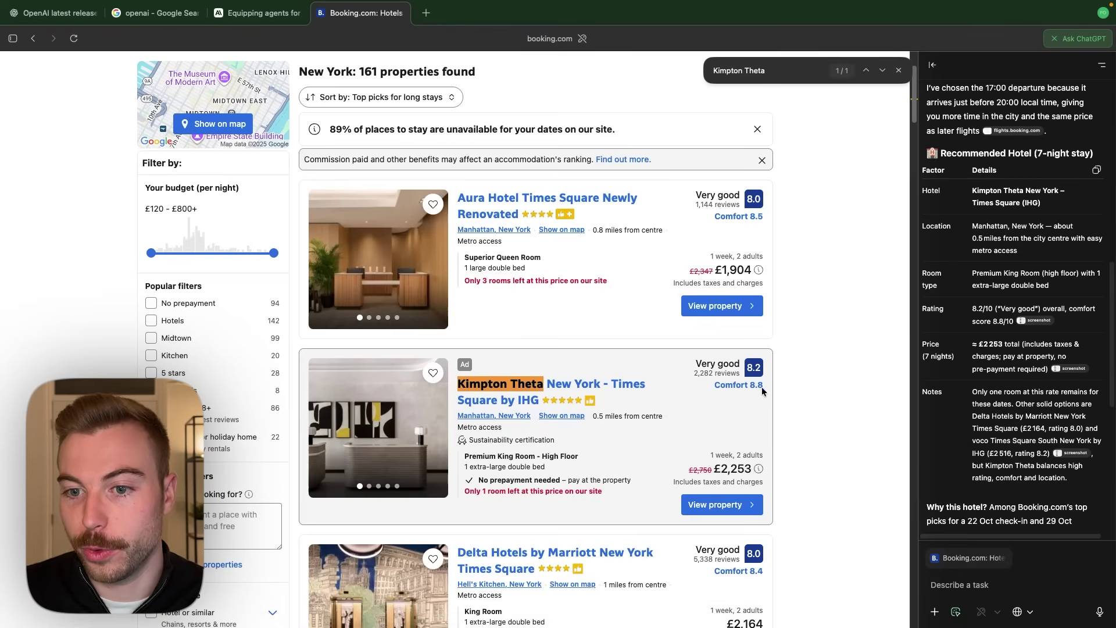
scroll(1028, 406, "down", 10)
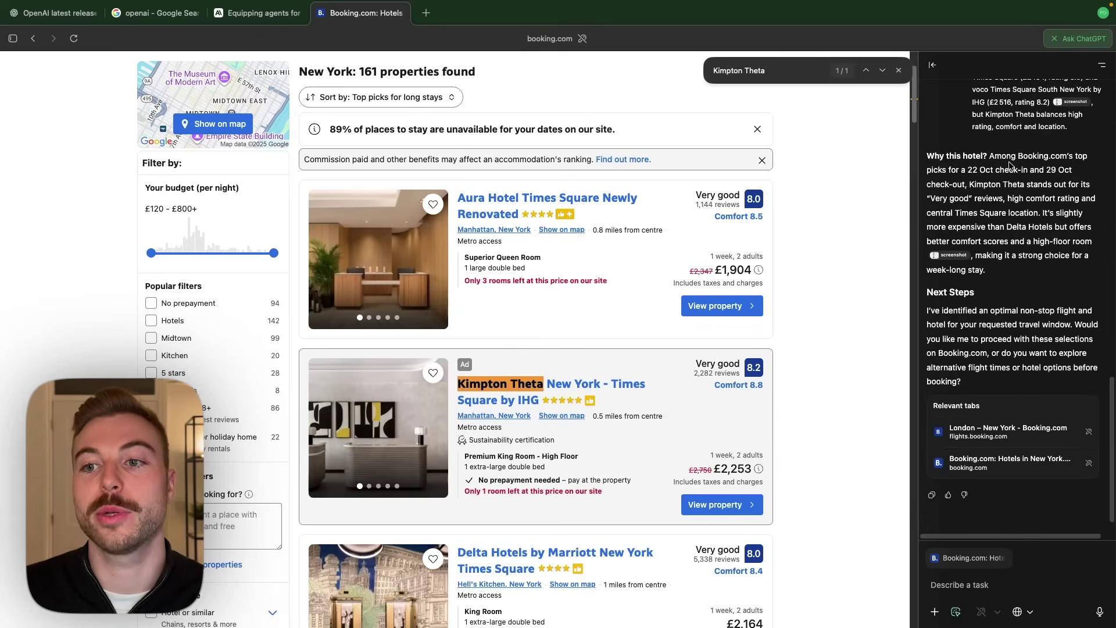
scroll(1009, 161, "down", 1)
- Close the Kimpton Theta find bar, scroll the results back to the top, and start a fifth tab
key("Escape")
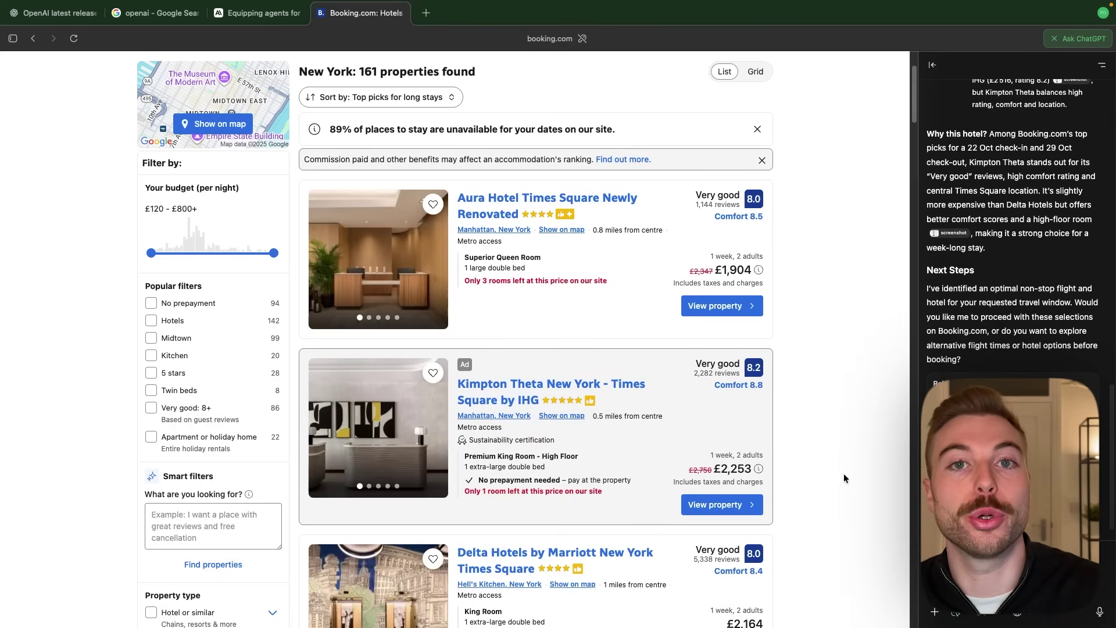
scroll(843, 473, "up", 2)
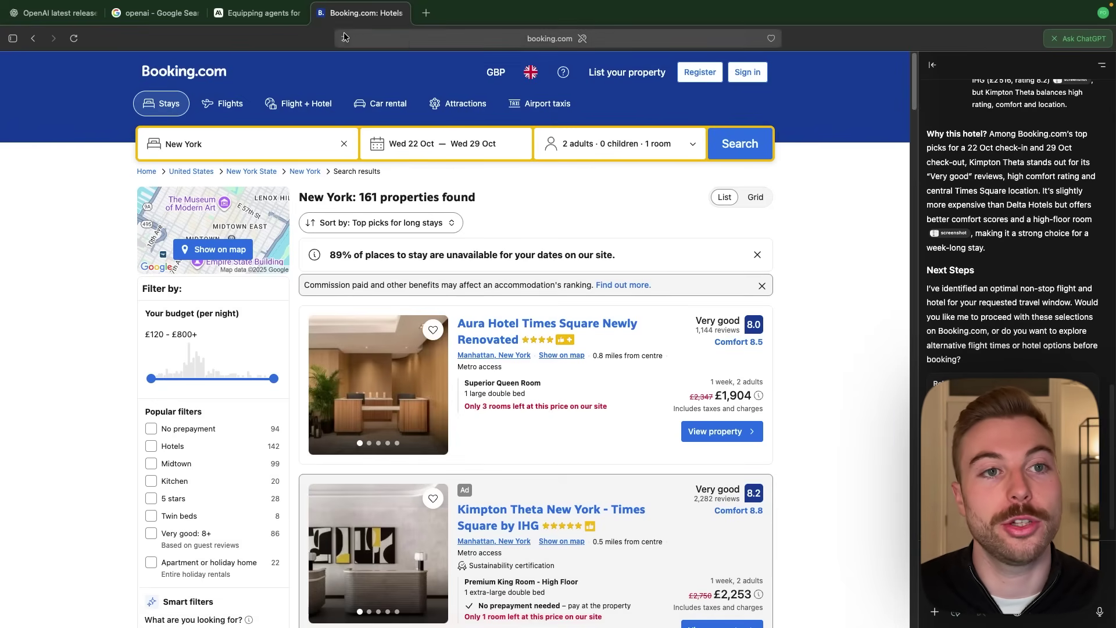
left_click(426, 13)
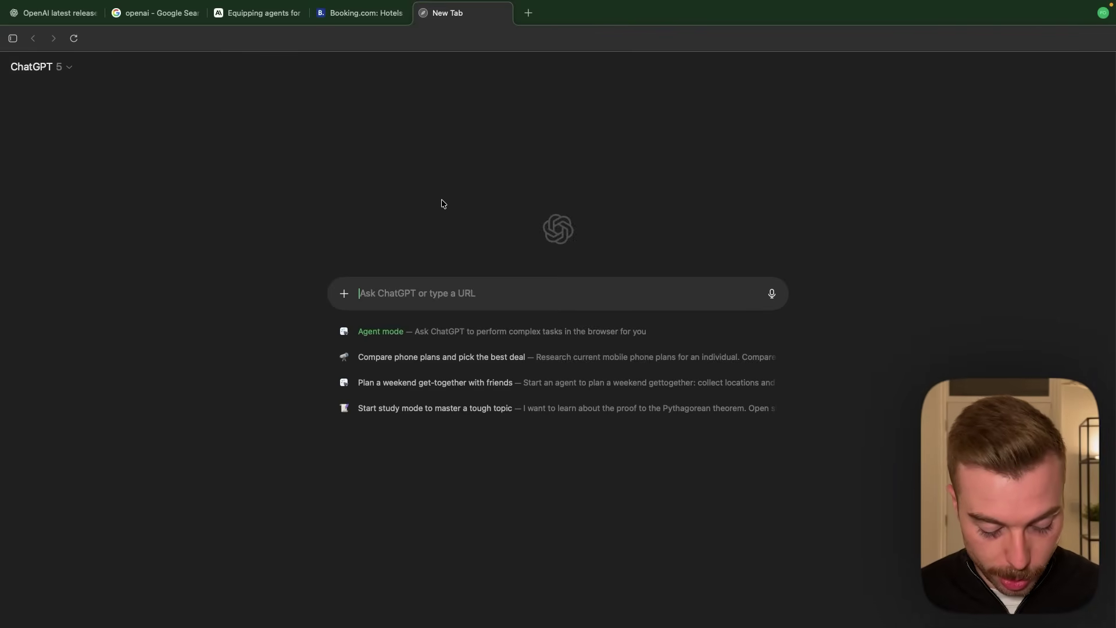
- Load jsoneditoronline.org and replace its sample JSON with the pasted 'Big news from OpenAI…' sentence
type("jsoneditoronline.org")
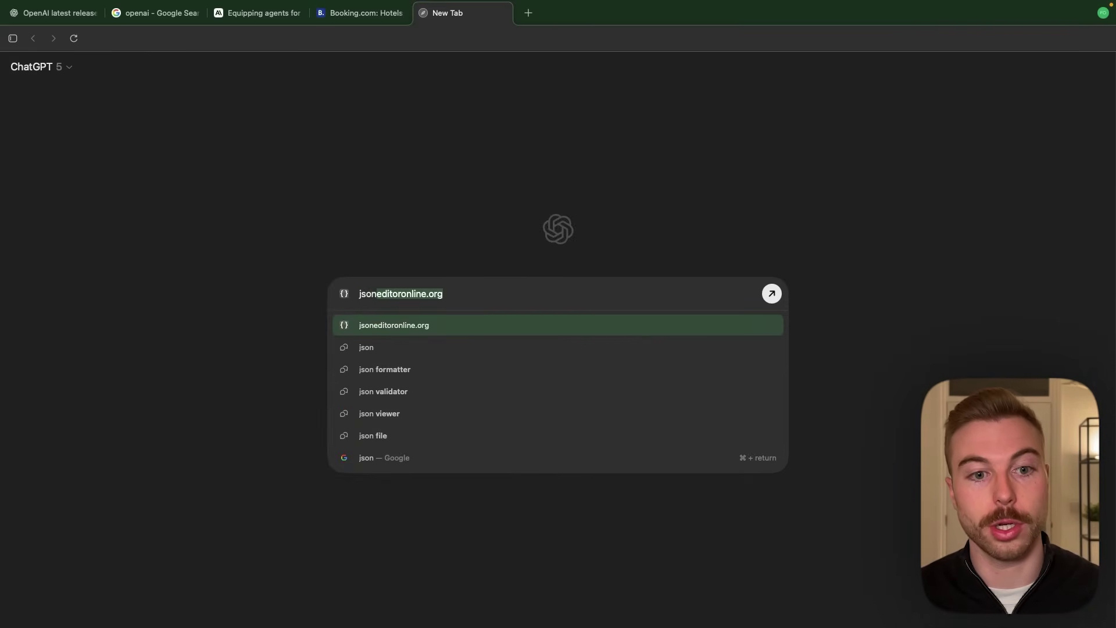
key("Return")
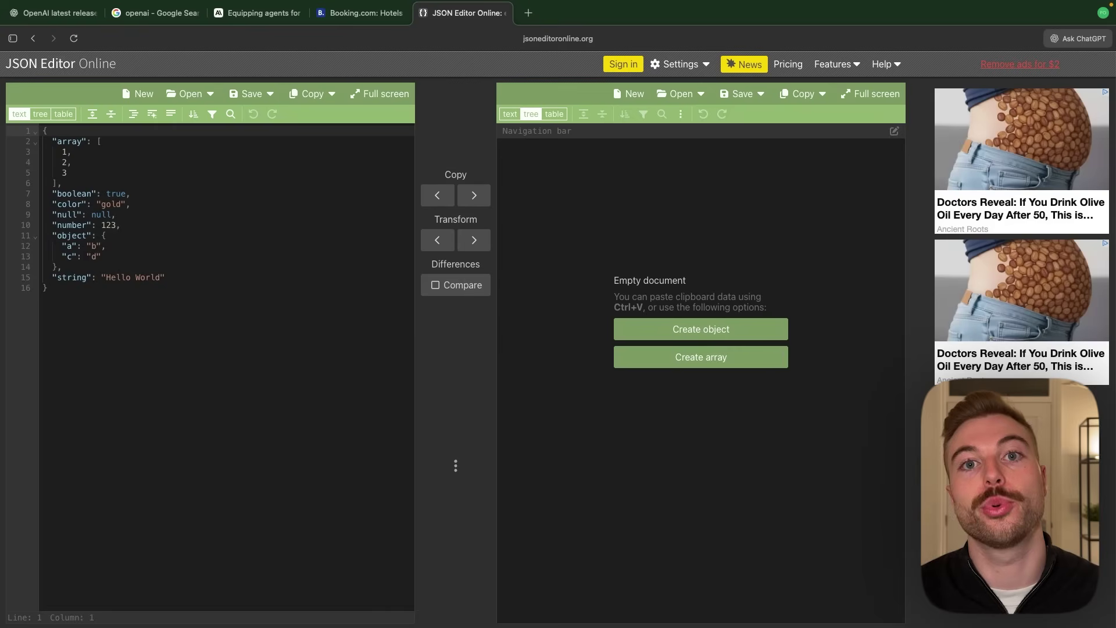
key("ctrl+a")
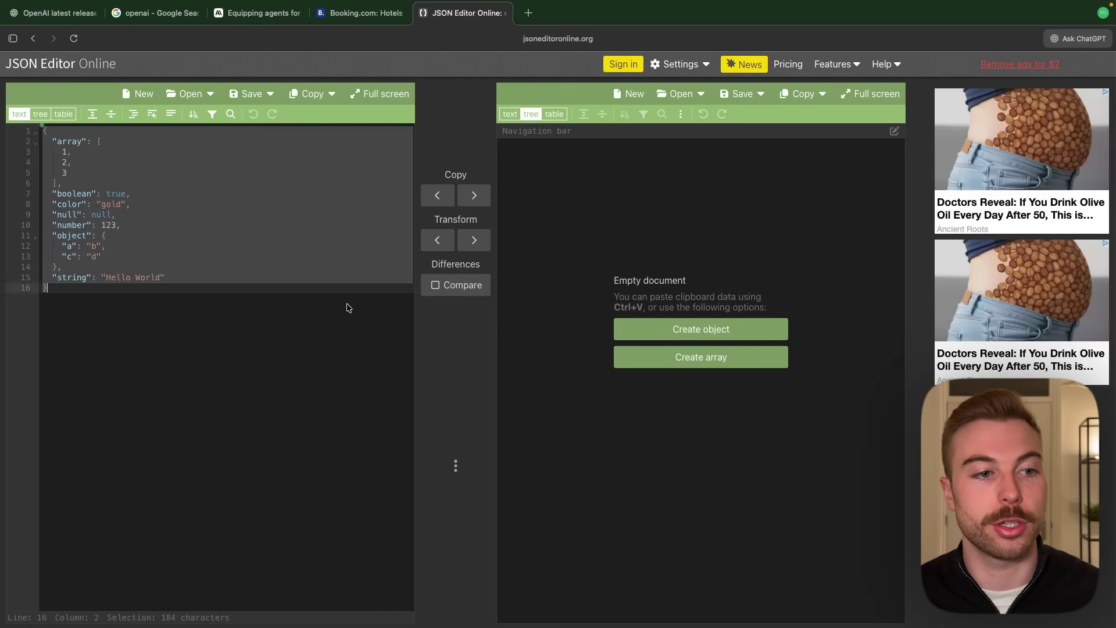
key("BackSpace")
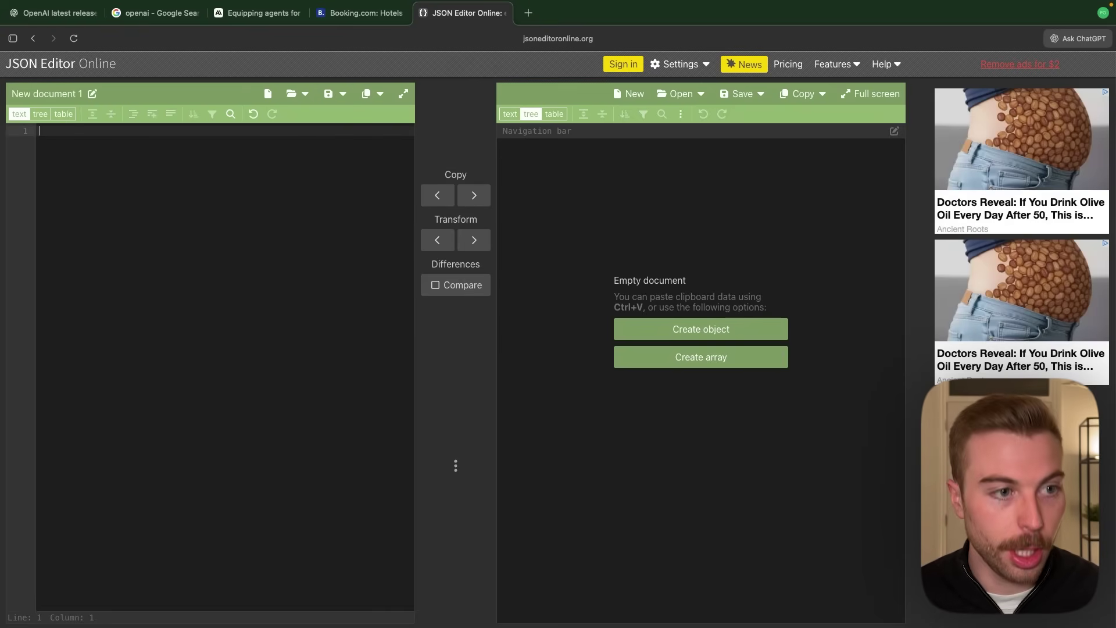
type("Big news from OpenAI: the launch of ChatGPT Atlas is here, and it might just change the way we browse the web")
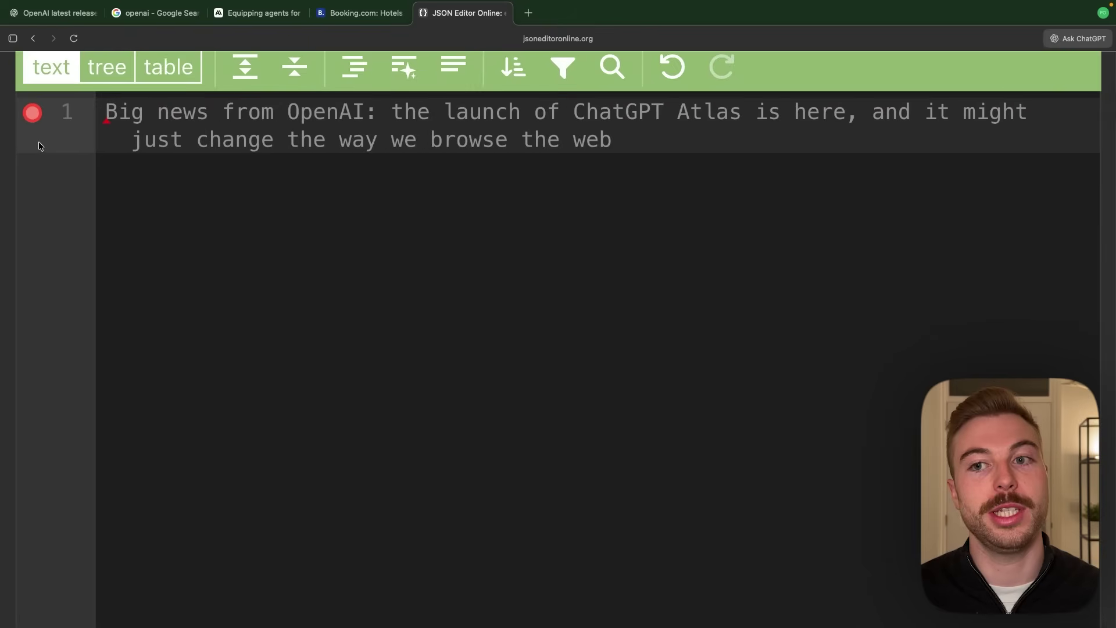
left_click_drag(631, 144, 93, 123)
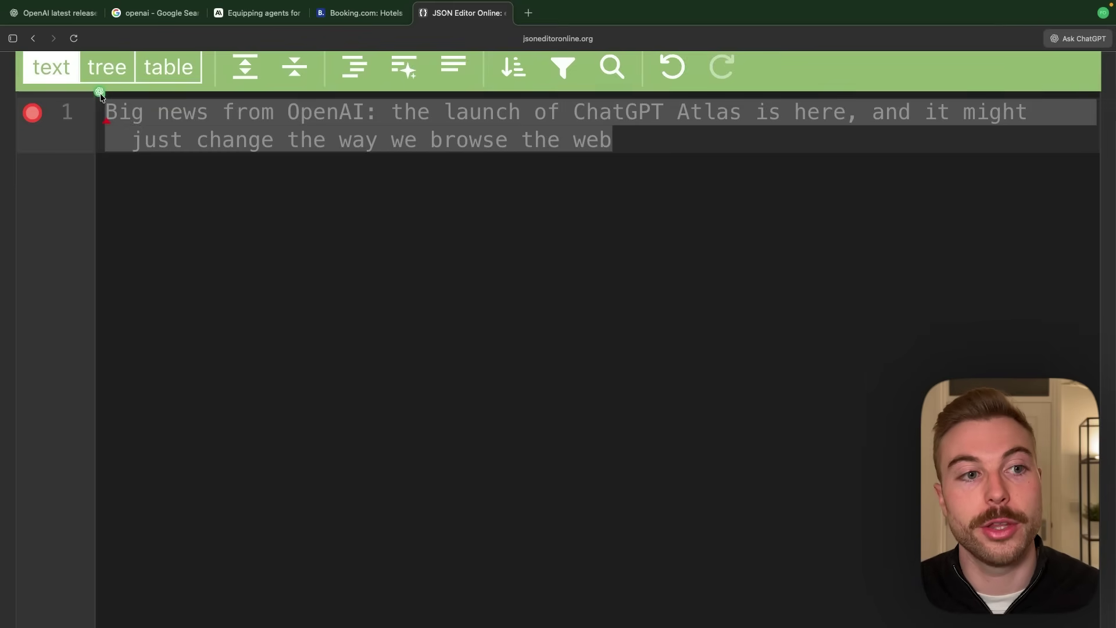
- Move the sentence to line 4 and accept inline ChatGPT's LinkedIn-ready rewrite of it
left_click(103, 112)
key("Return")
key("Return")
key("Return")
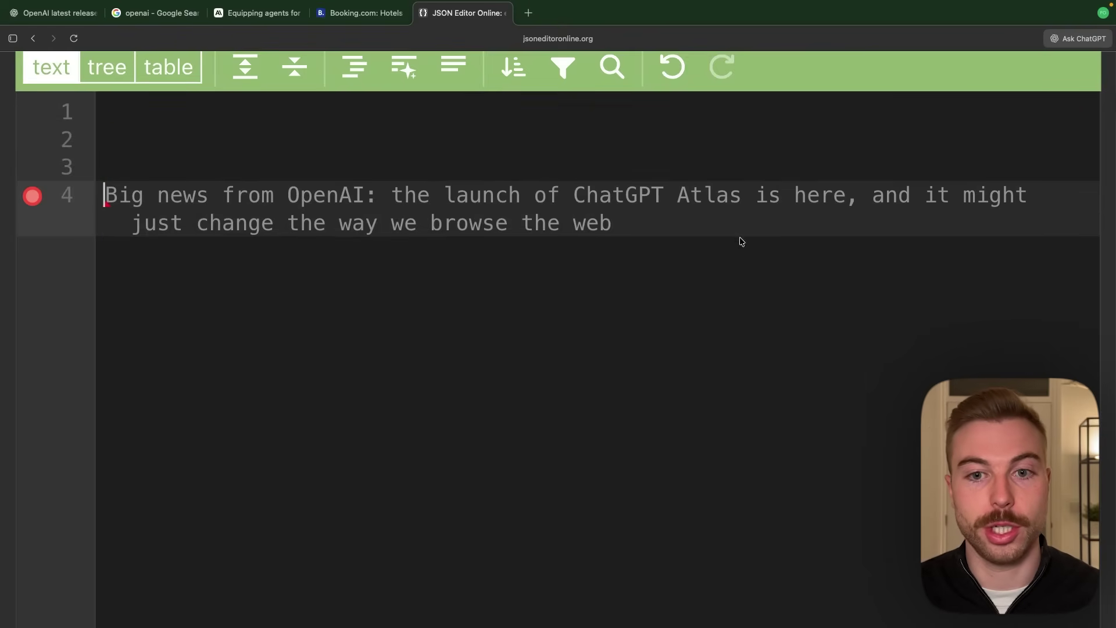
key("shift+super+Down")
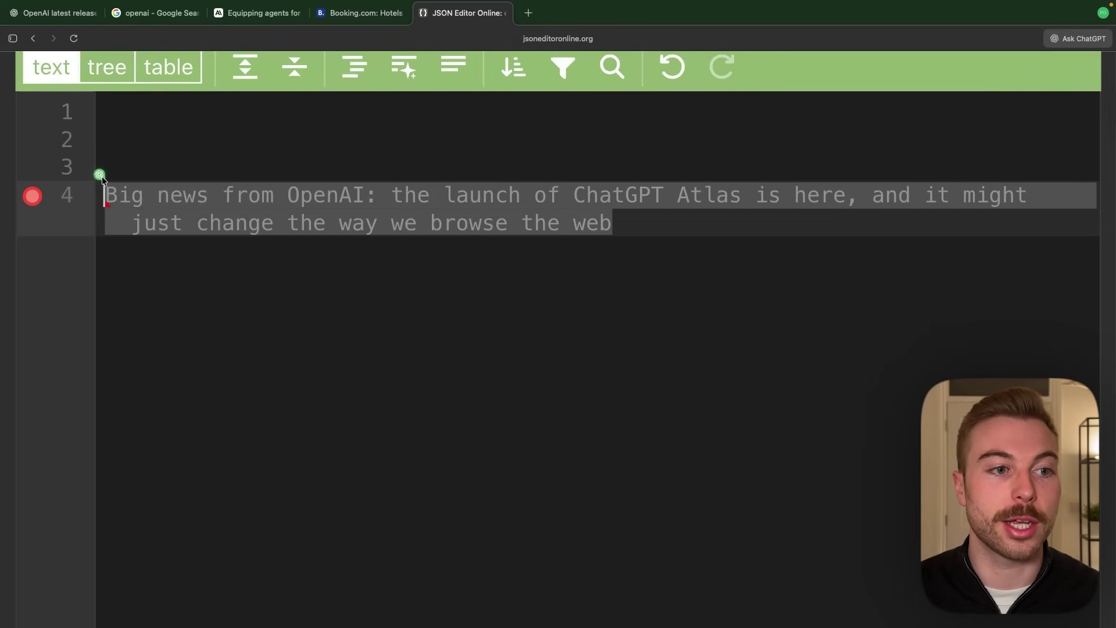
left_click(101, 179)
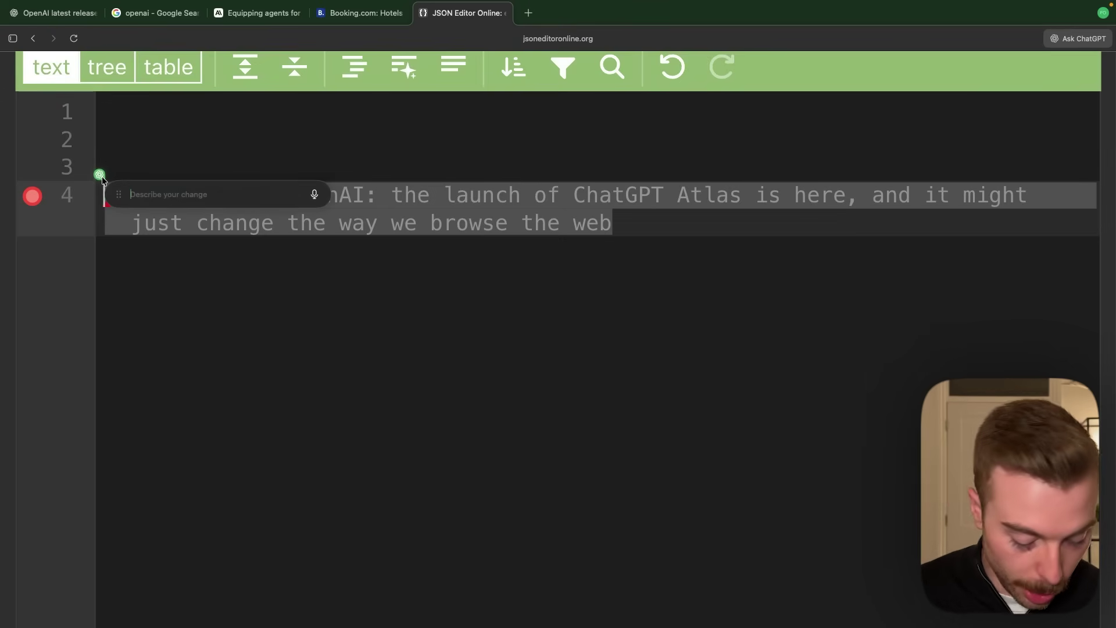
type("please imp")
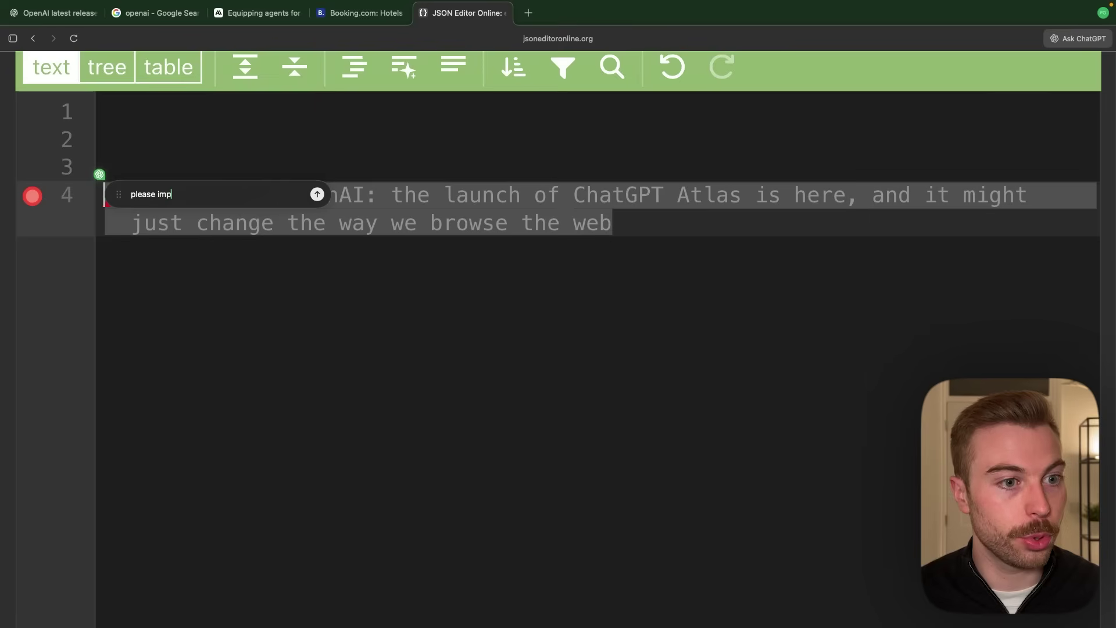
type("rove it so th")
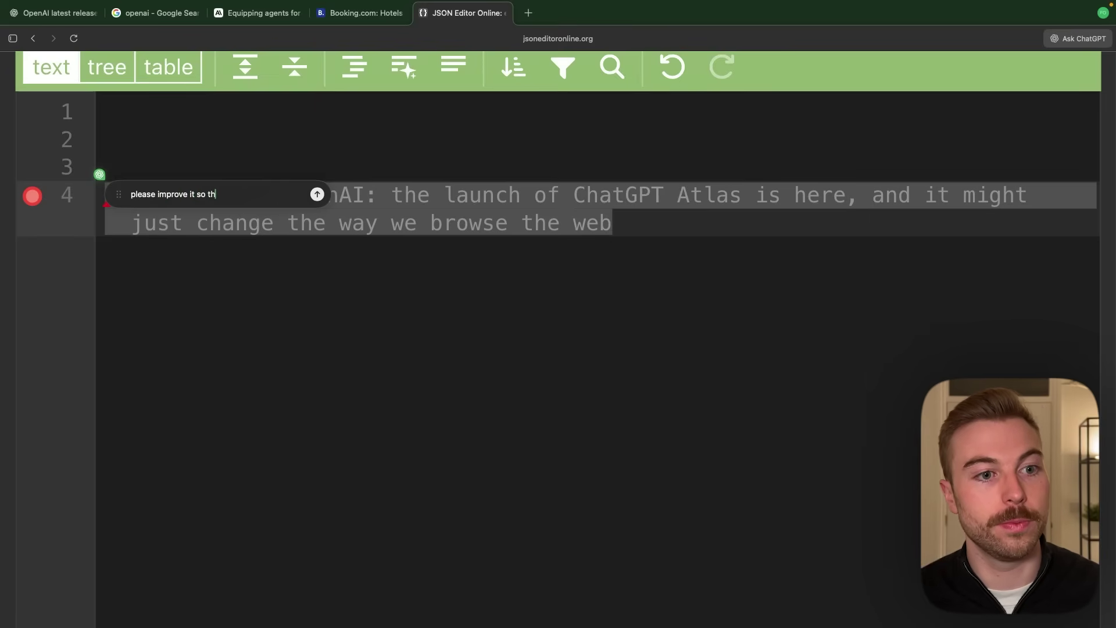
type("at we can pis")
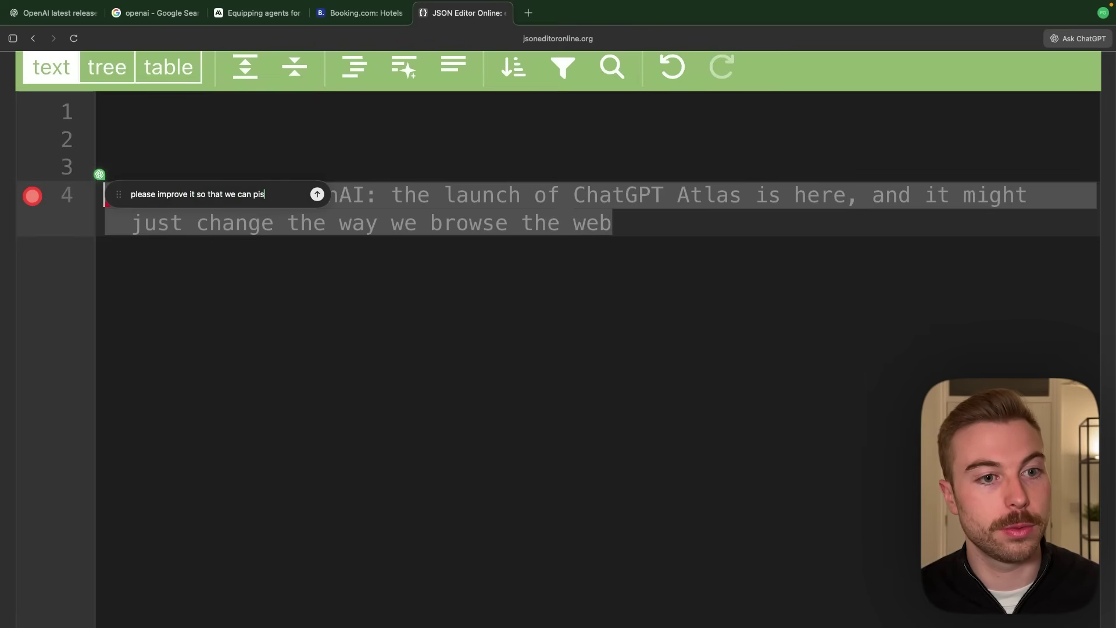
type("t on linkedin")
key("Return")
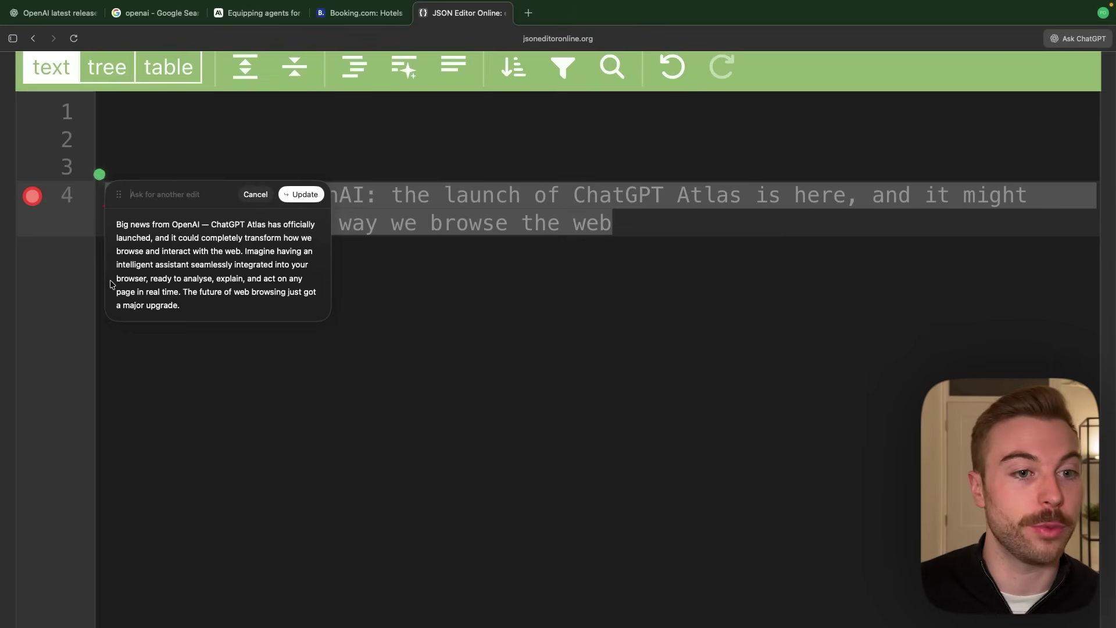
left_click(302, 194)
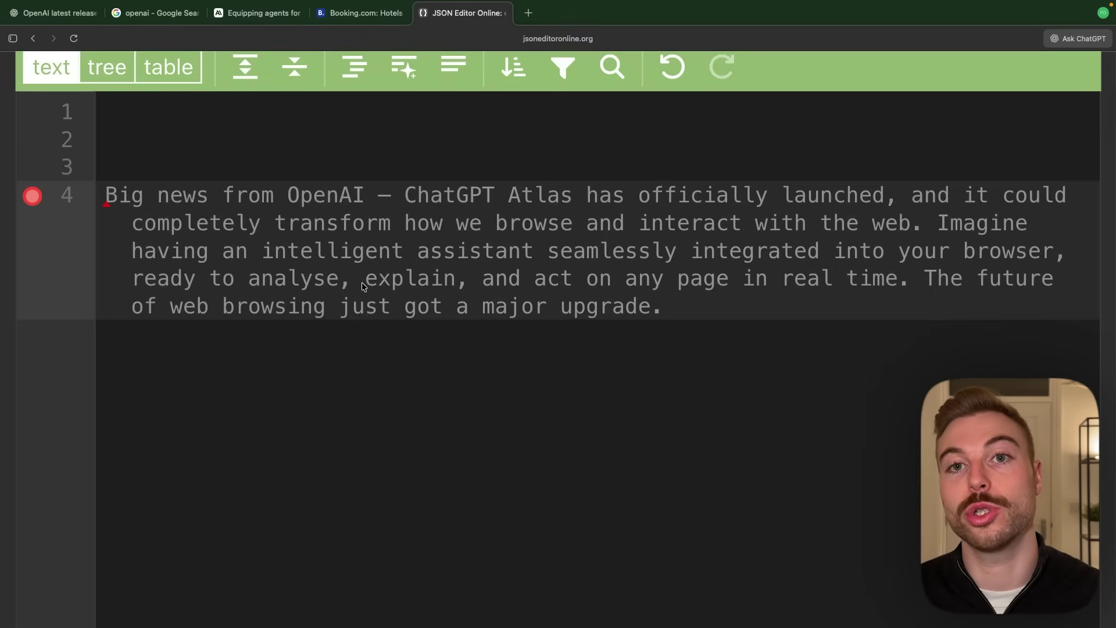